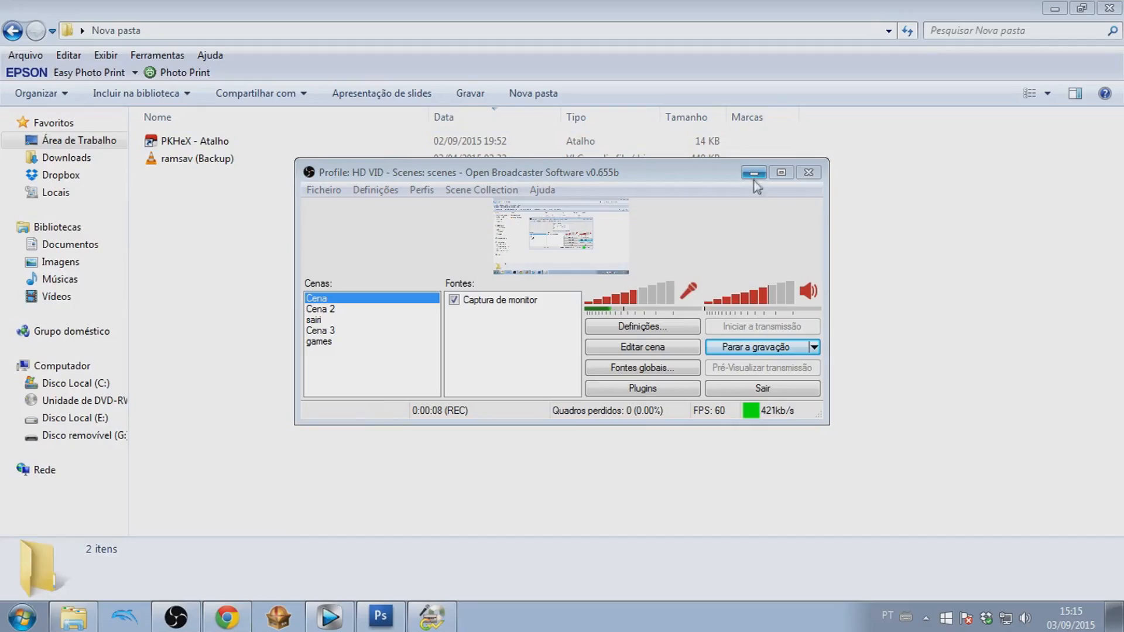
Minimize the recording software and launch PKHeX from its shortcut in the Nova pasta folder.
click(755, 176)
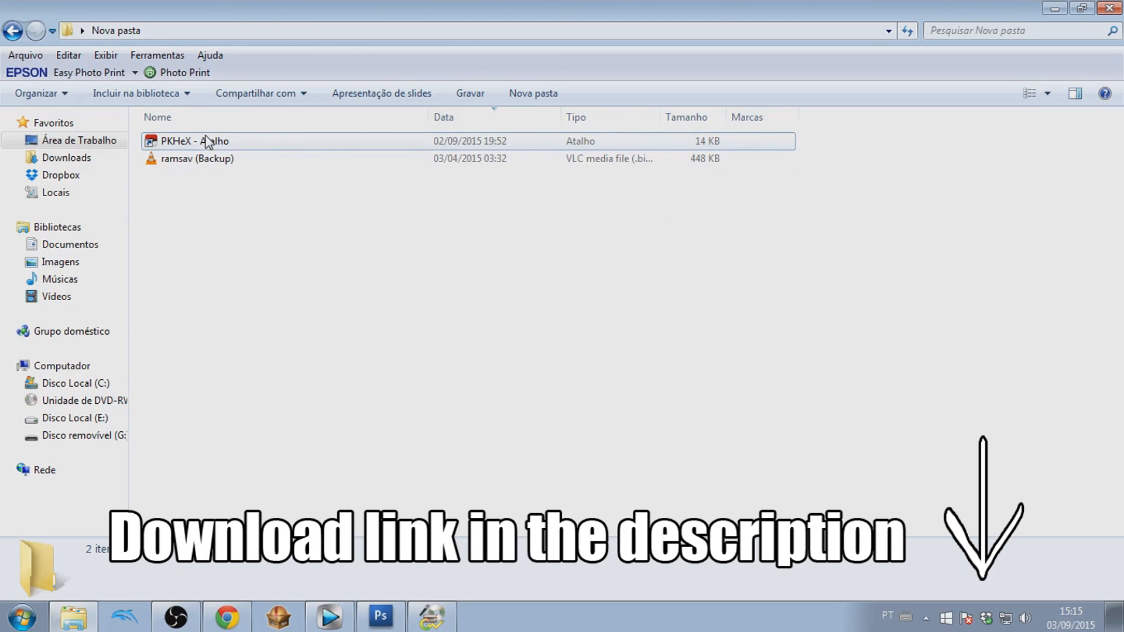
double_click(210, 142)
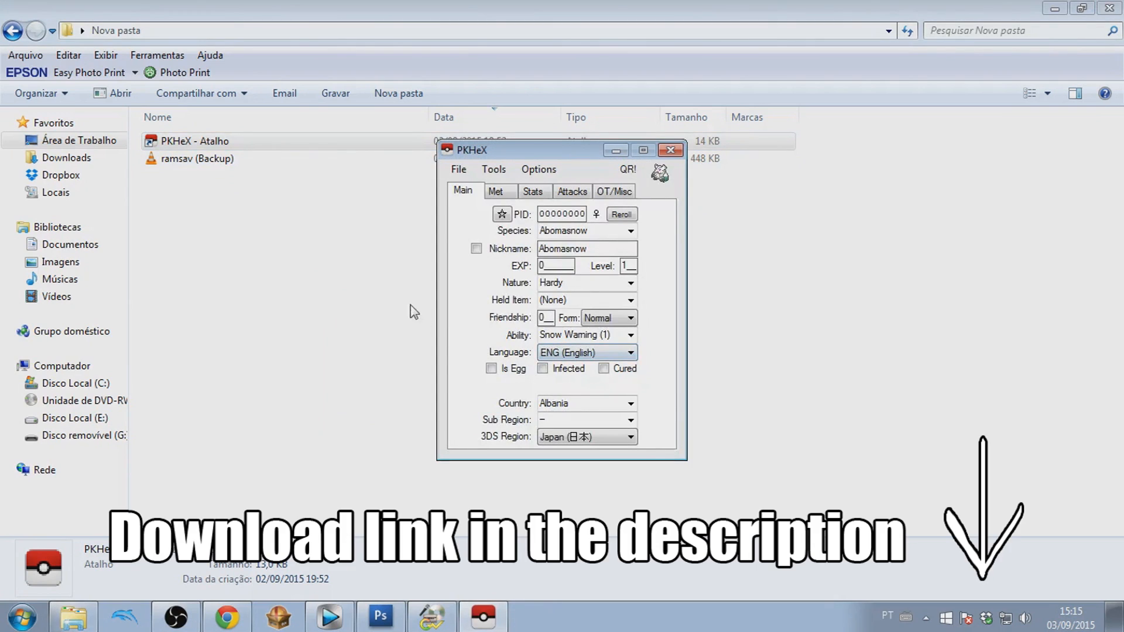
Look through the Met, Stats, Attacks and OT/Misc sections of the Pokémon editor, then return to Main.
click(496, 194)
click(532, 193)
click(572, 193)
click(594, 195)
click(463, 191)
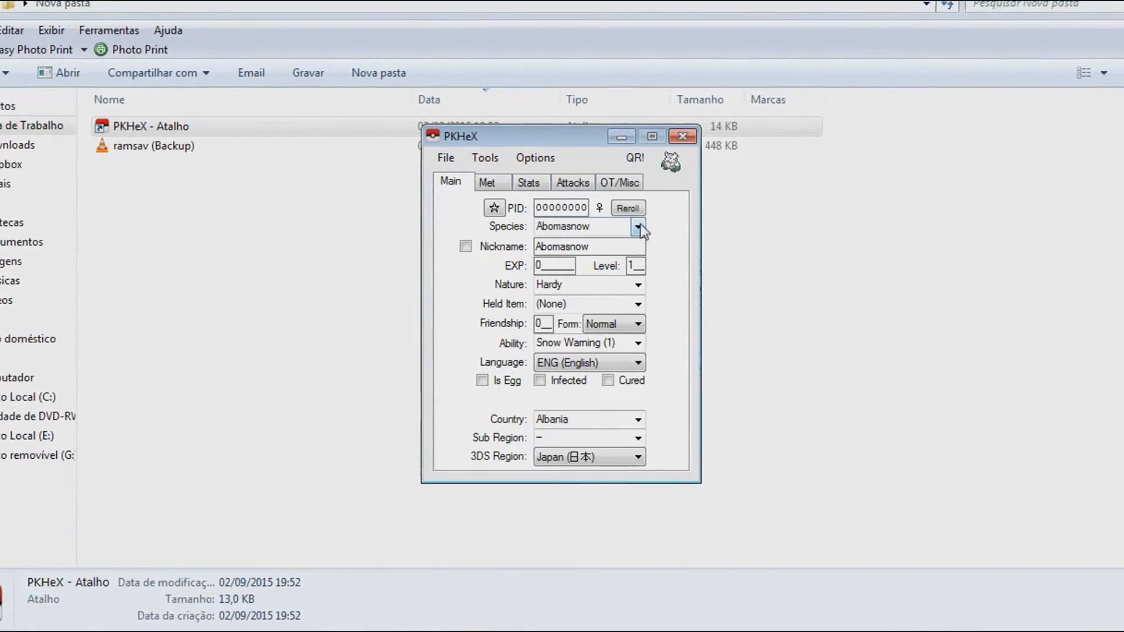
Set the Pokémon's species to Charizard.
click(640, 226)
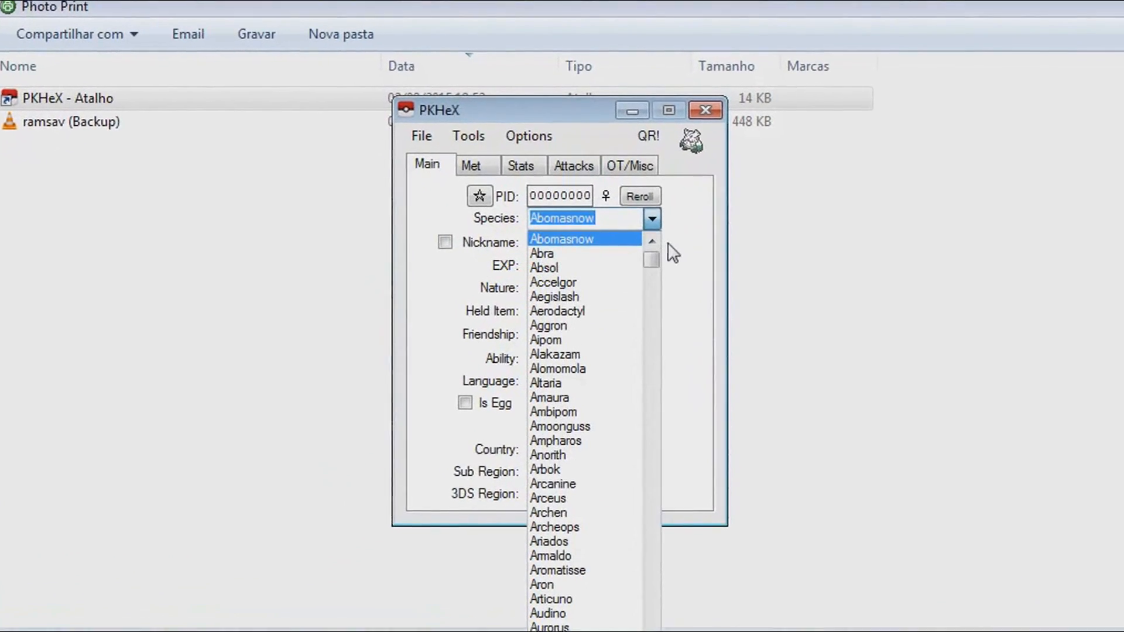
drag(639, 254, 658, 445)
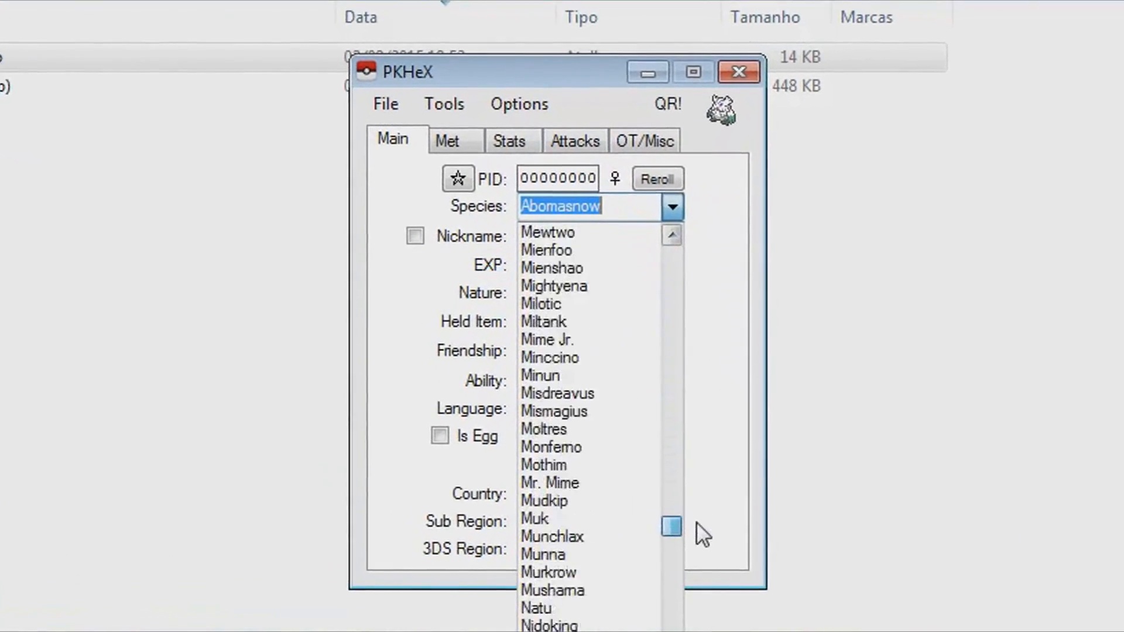
drag(696, 523, 716, 233)
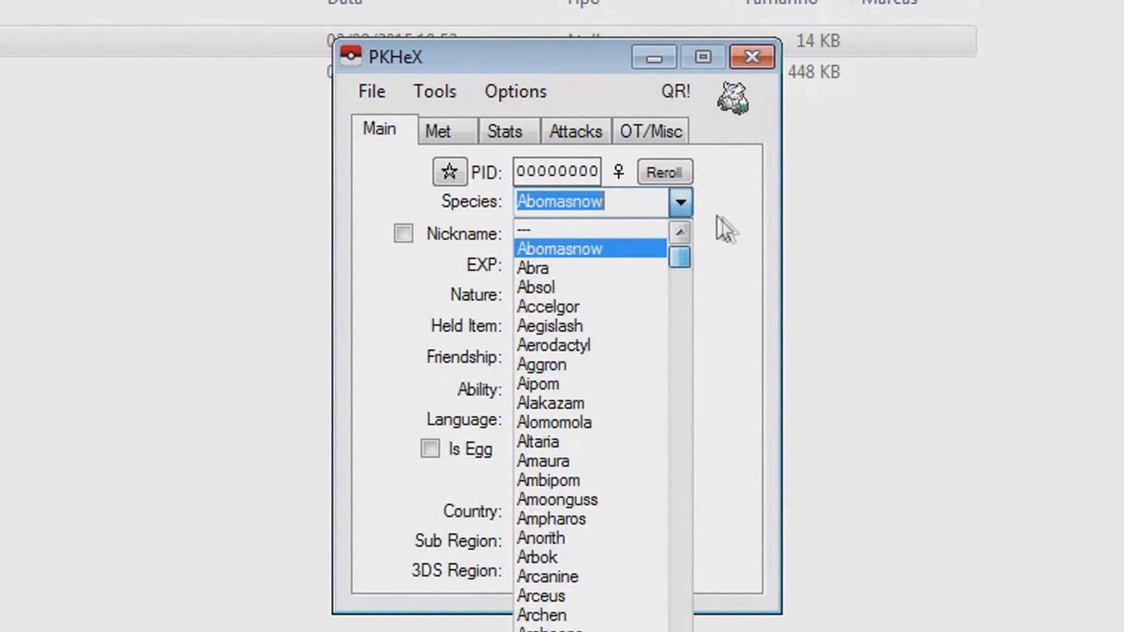
click(631, 205)
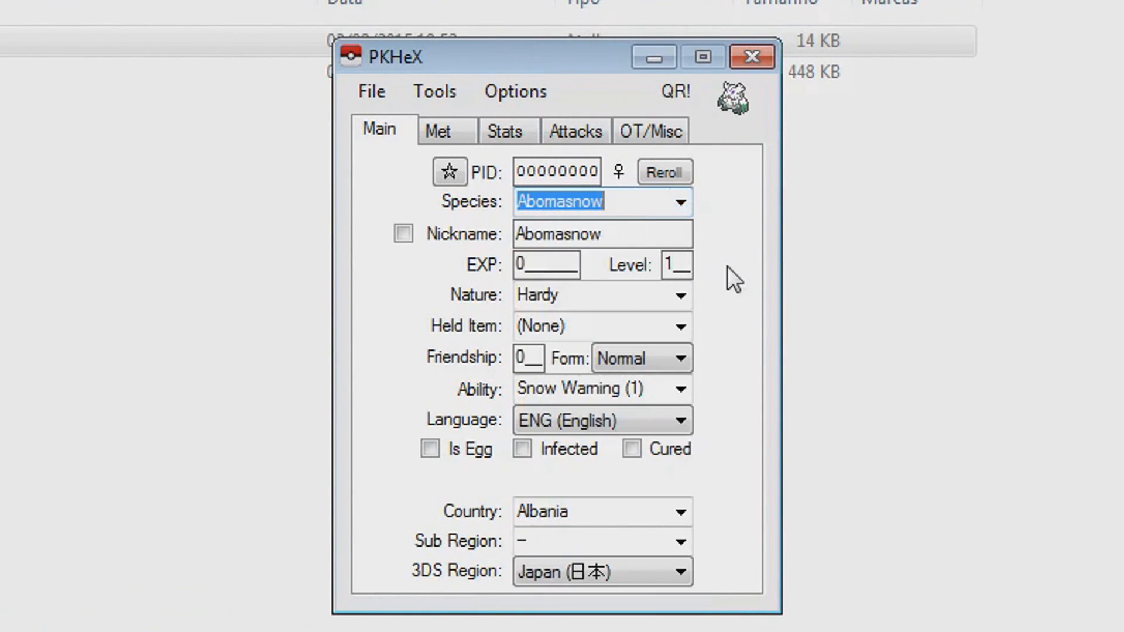
text(Charizard)
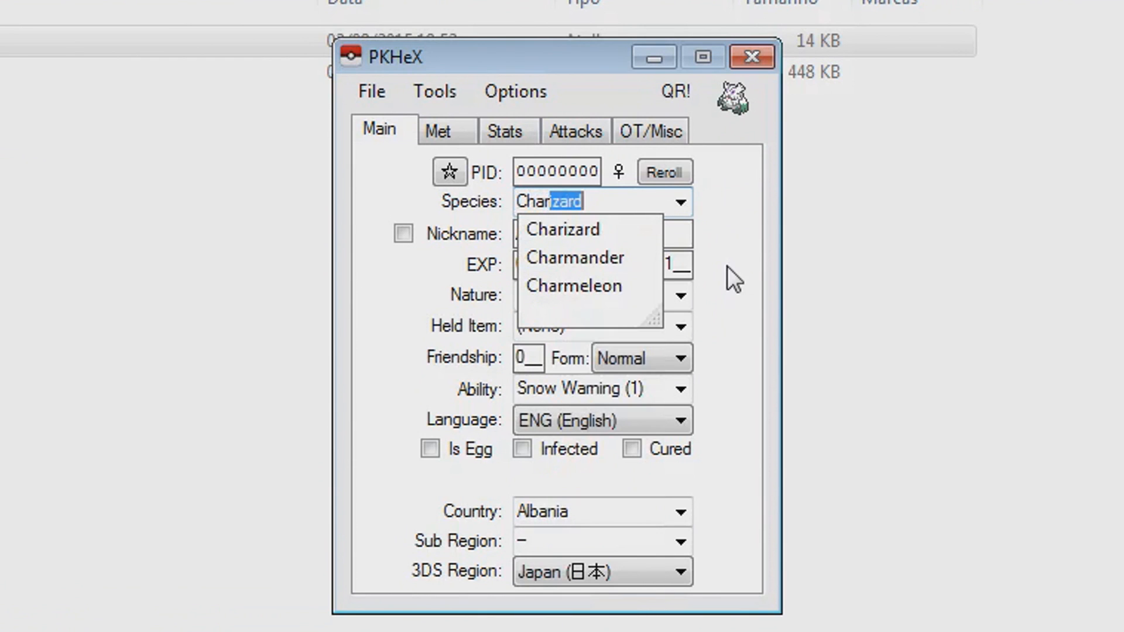
key(Return)
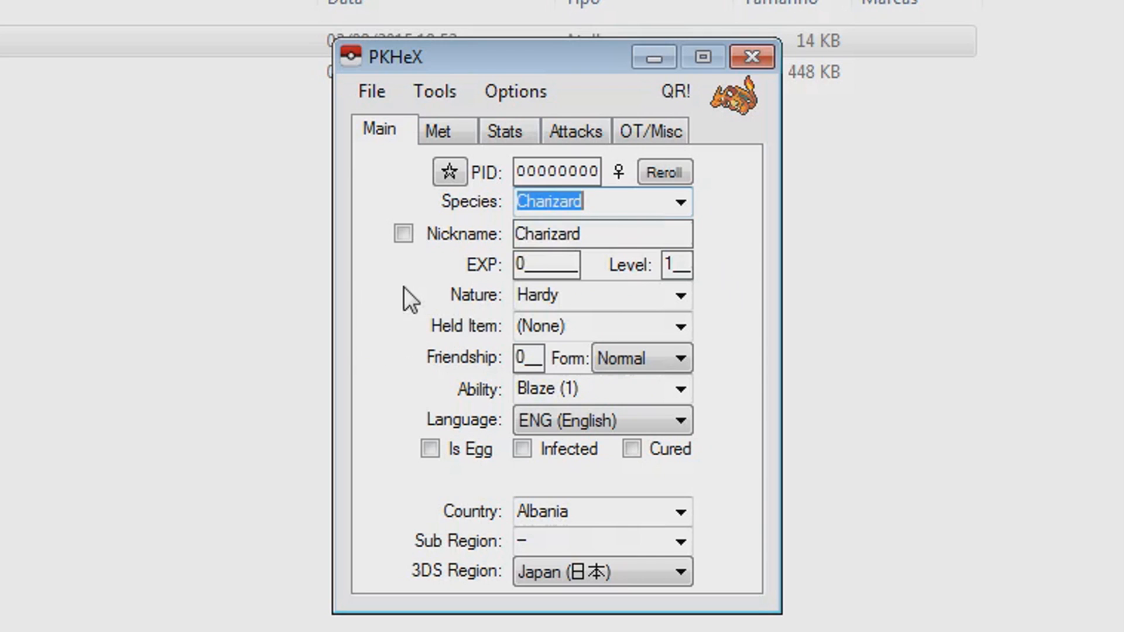
Enable a custom nickname for Charizard and set it to LIZARDON.
click(405, 232)
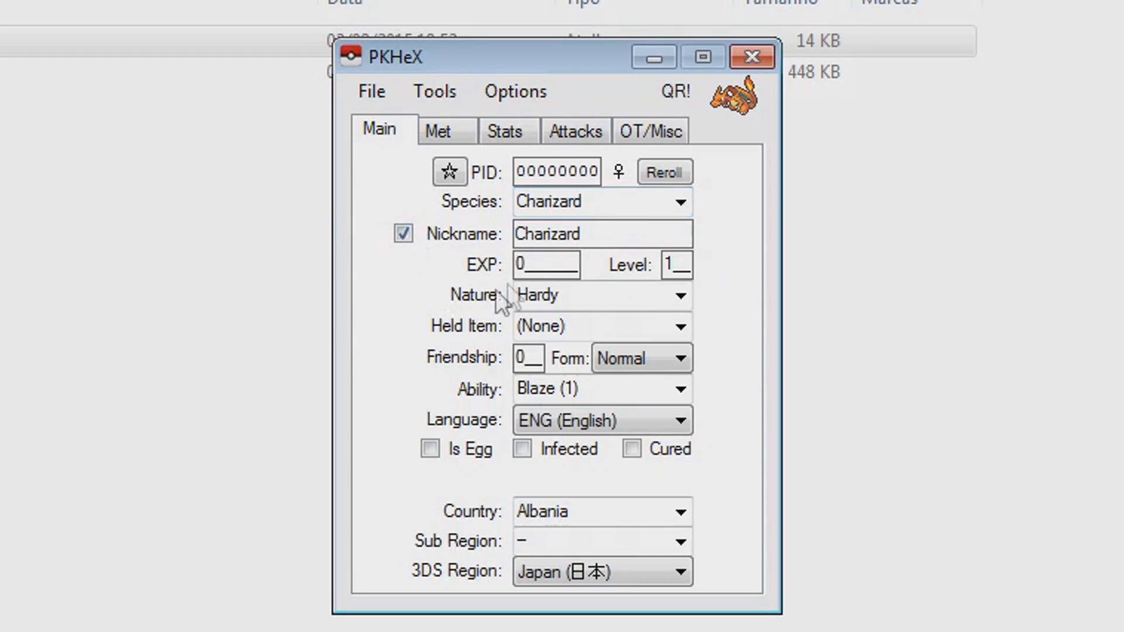
double_click(617, 235)
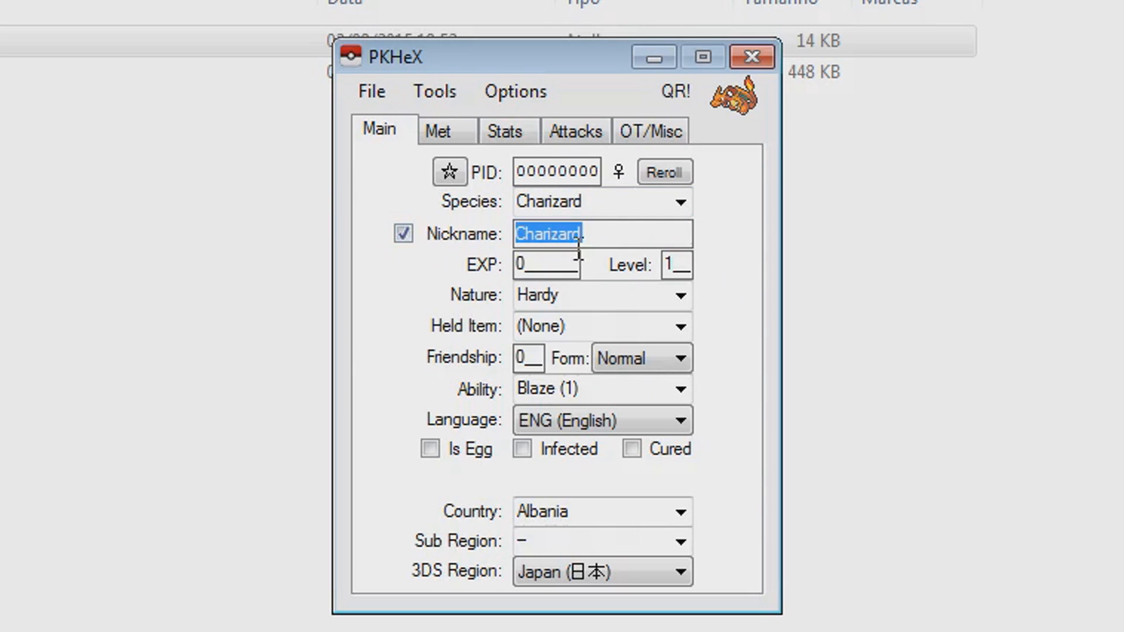
drag(640, 234, 487, 240)
text(LI)
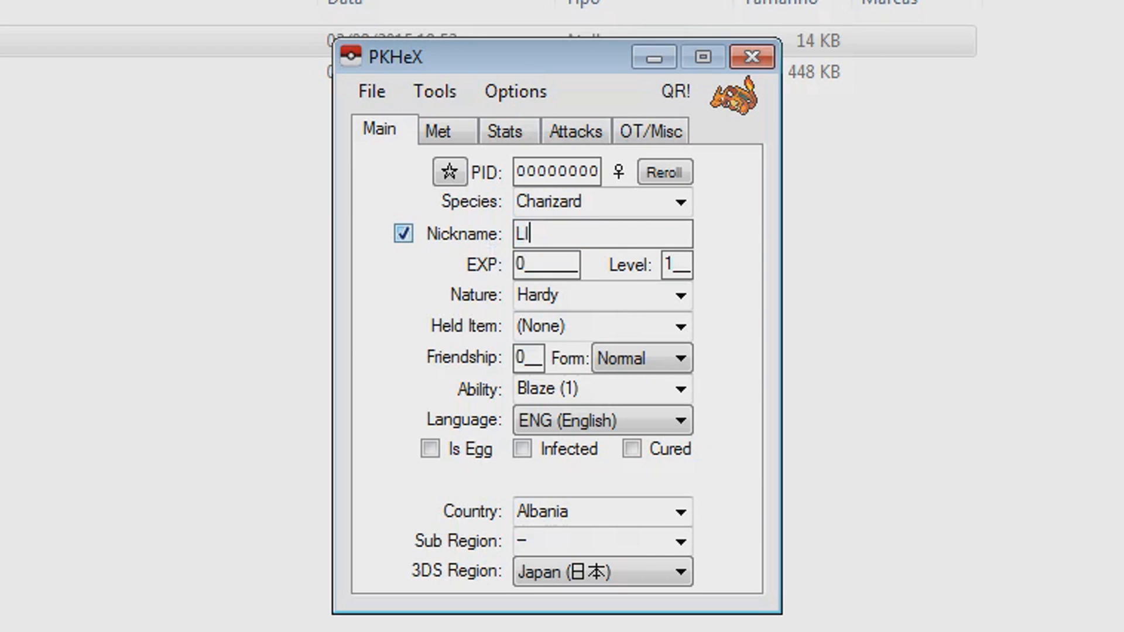
text(ZARDON)
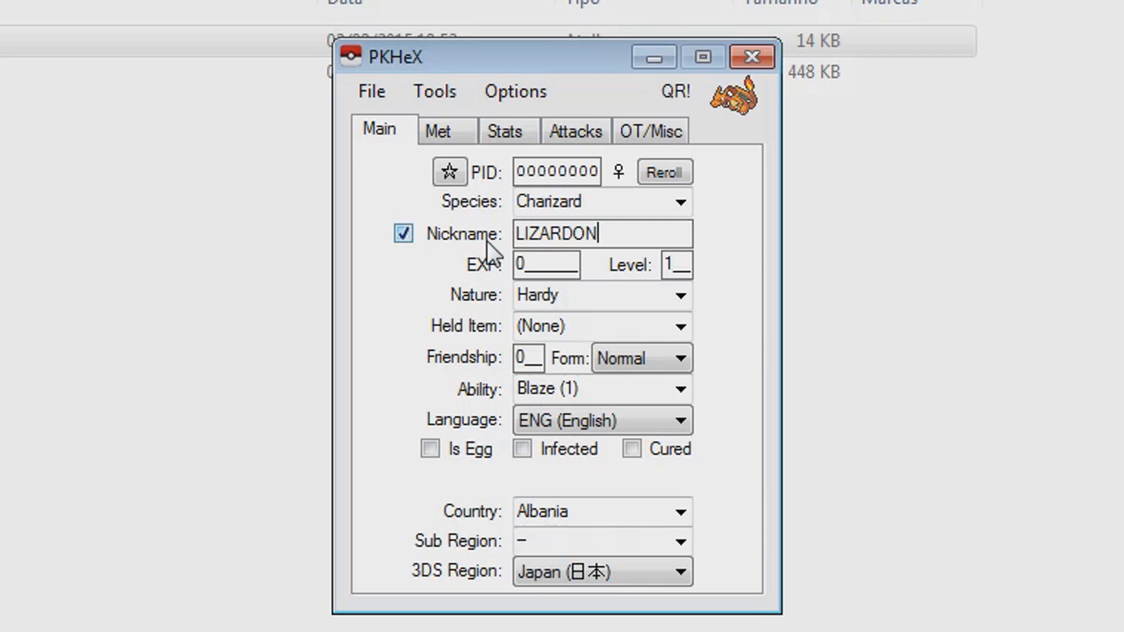
Set Charizard's level to 100 and its nature to Timid.
click(678, 265)
text(00)
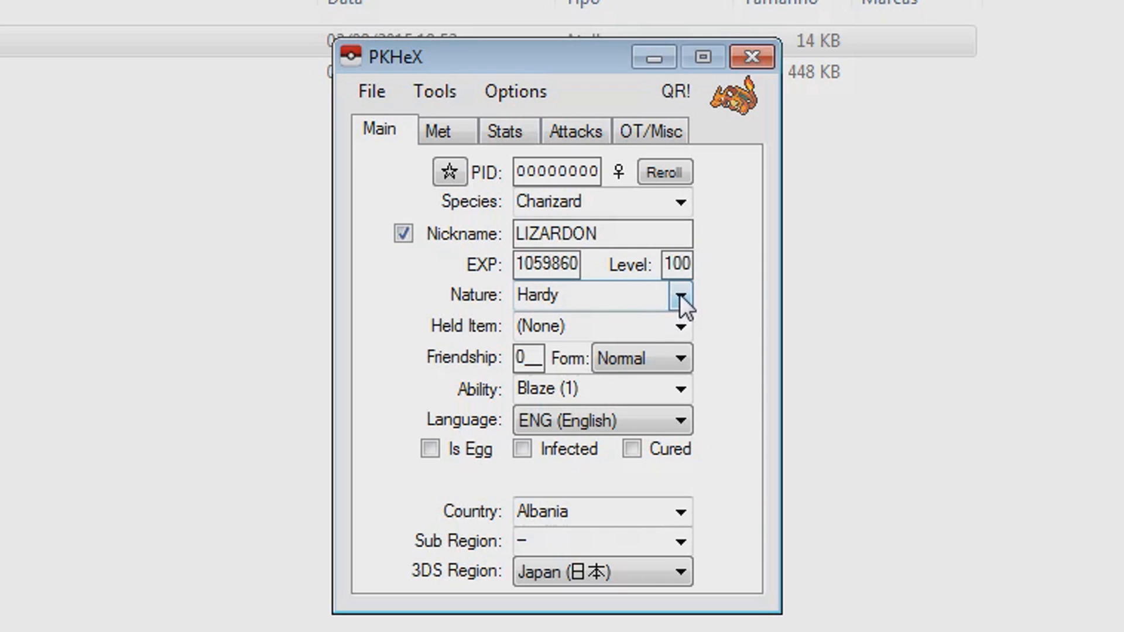
key(Tab)
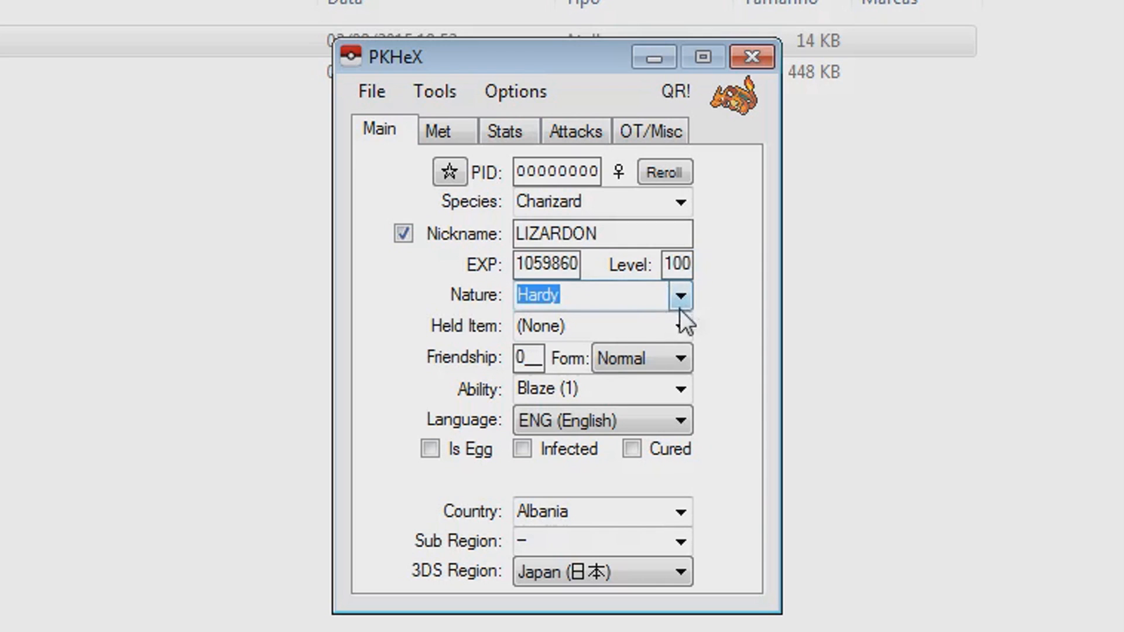
click(682, 304)
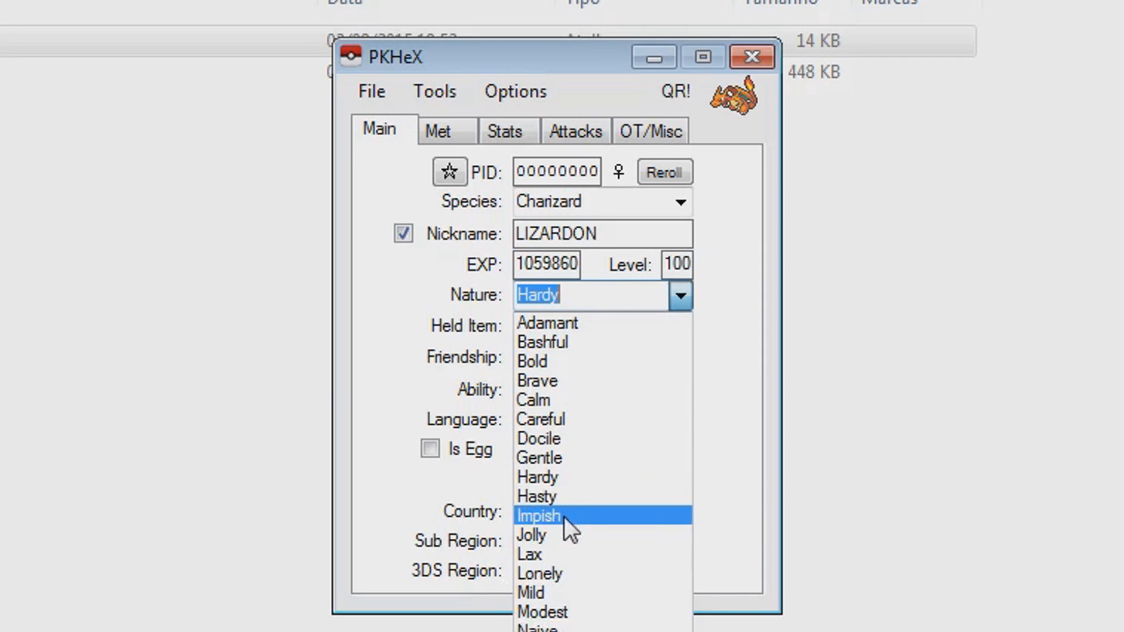
click(530, 631)
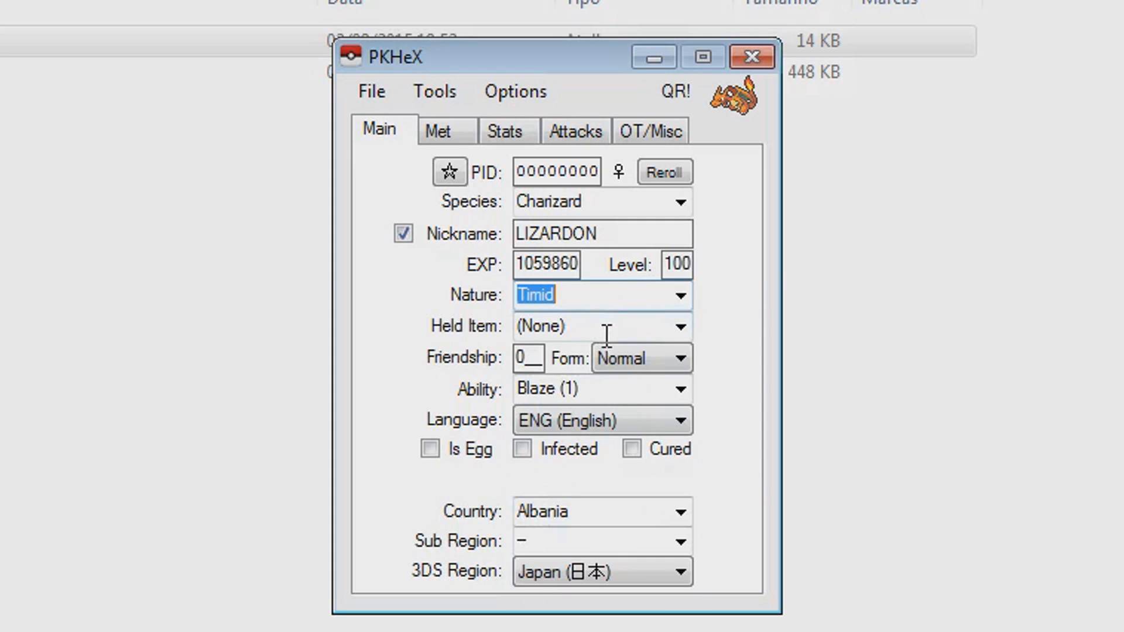
Give Charizard the held item Charizardite Y.
key(Tab)
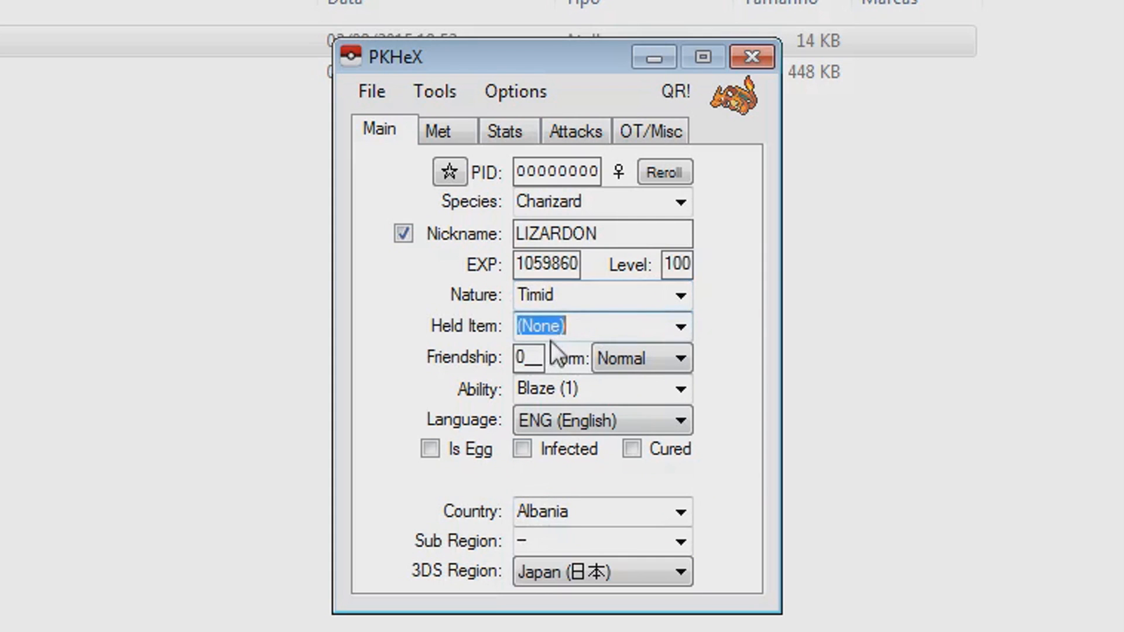
click(679, 326)
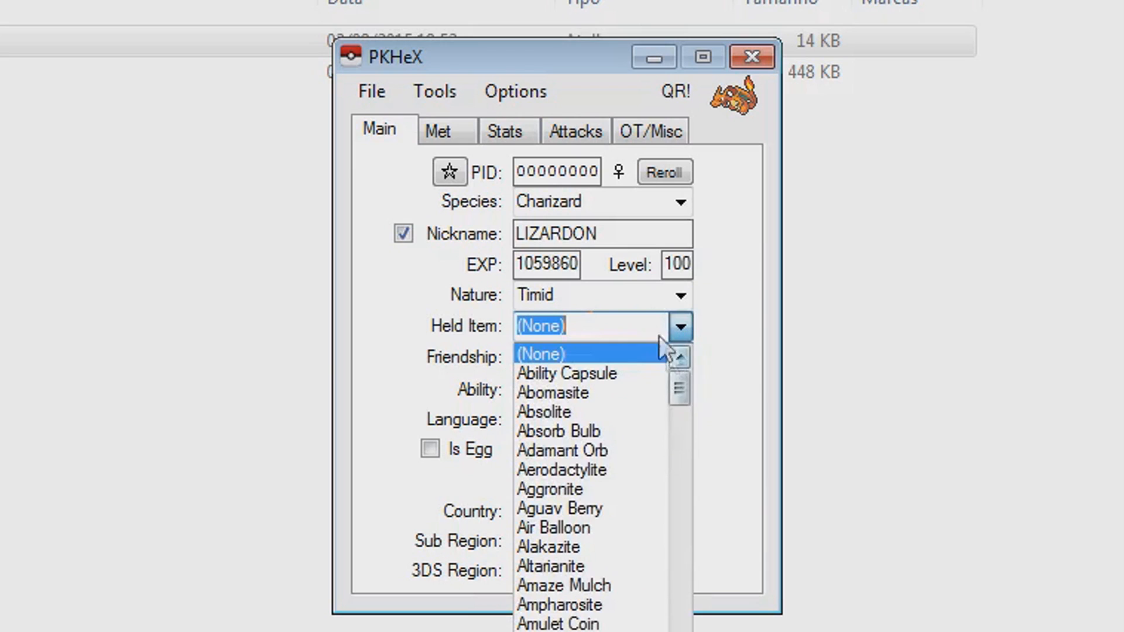
click(680, 326)
text(C)
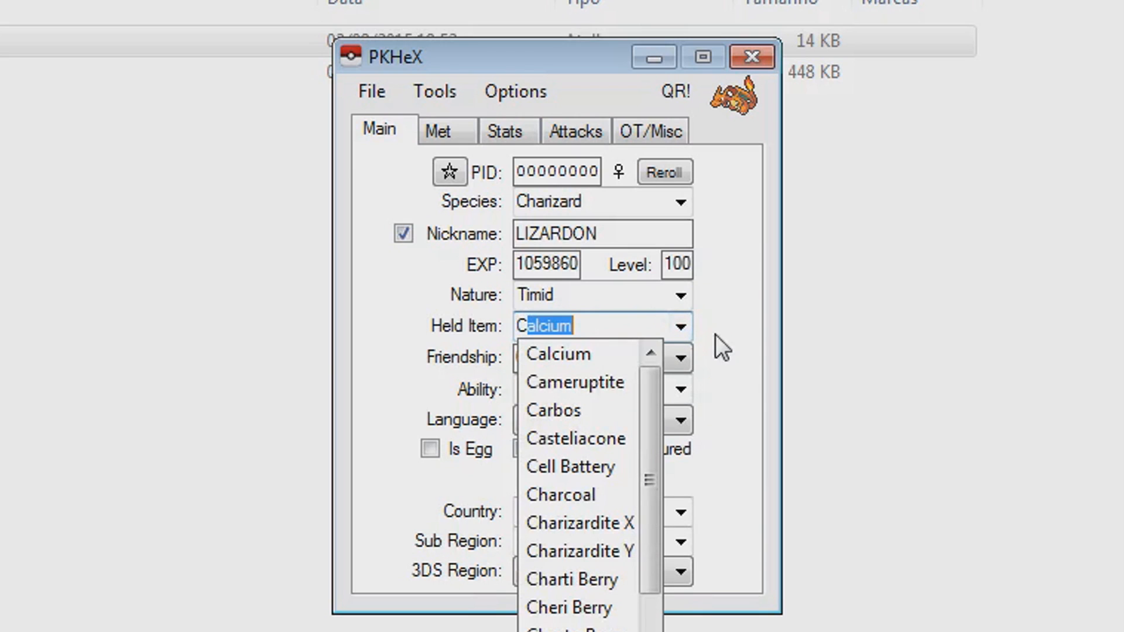
text(Harcoal)
key(Down)
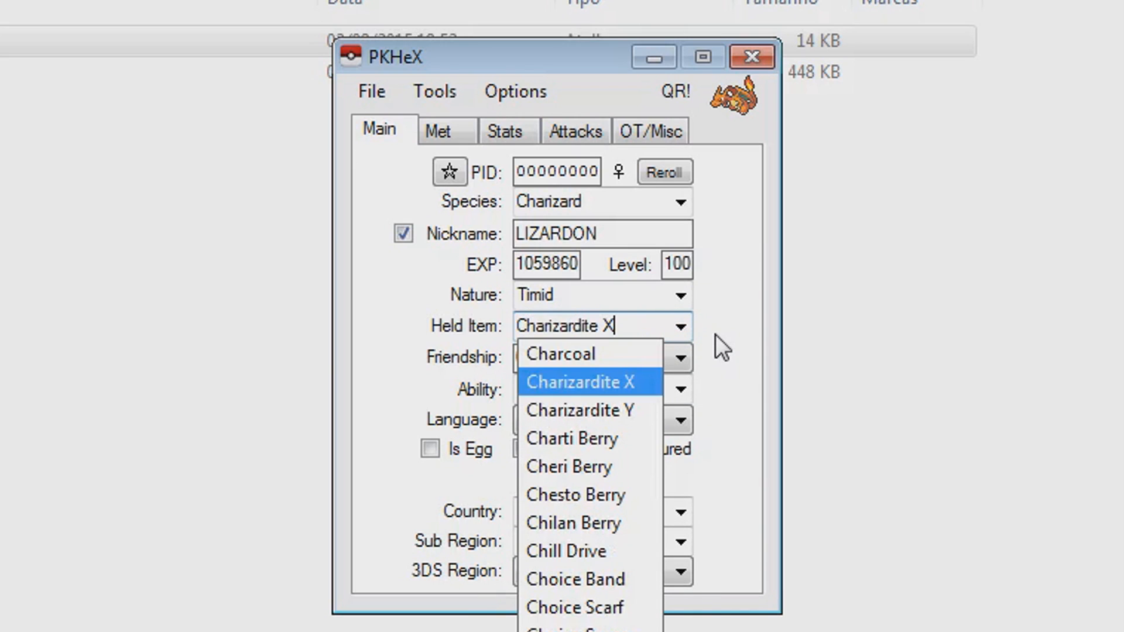
key(Down)
key(Return)
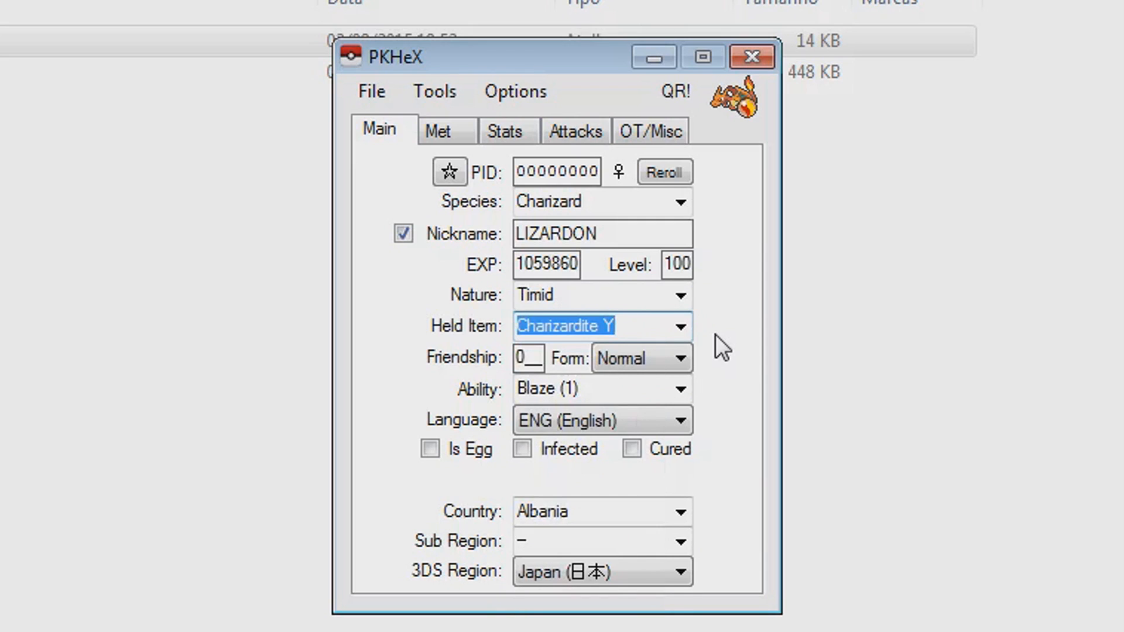
Keep Charizard's form as Normal and set its friendship to 255.
click(603, 357)
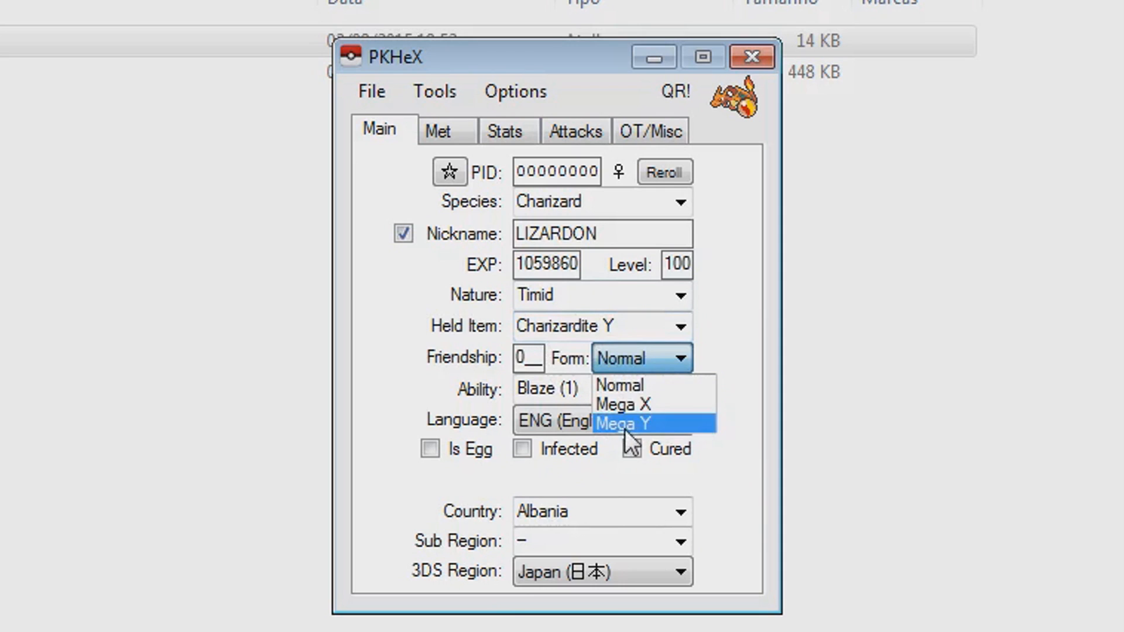
click(639, 383)
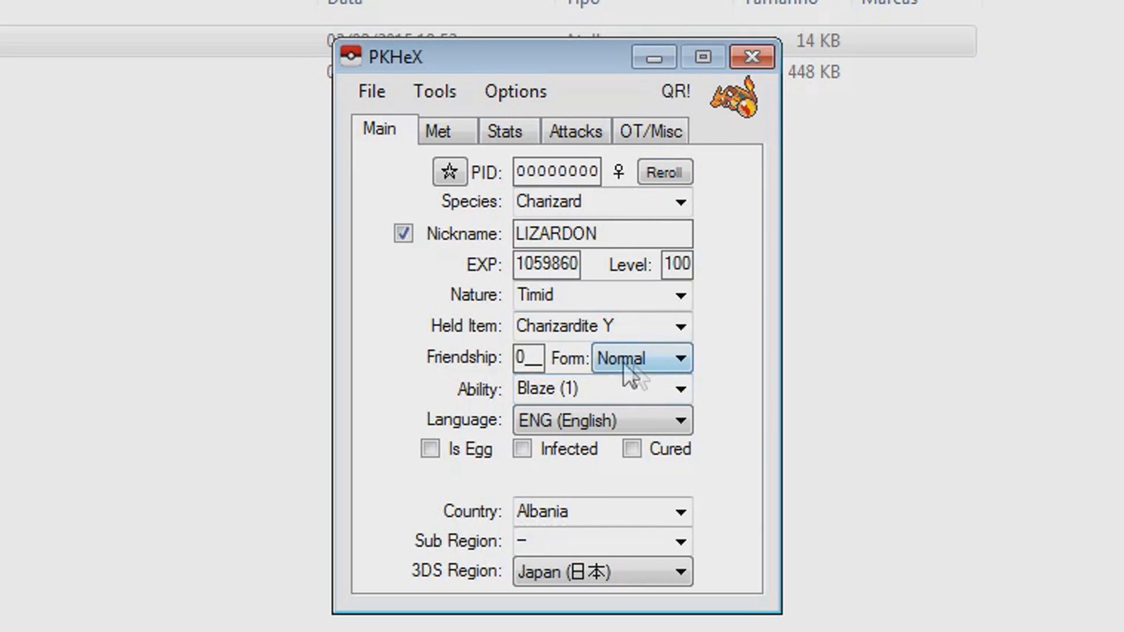
drag(540, 358, 477, 359)
text(222)
key(BackSpace)
key(BackSpace)
text(55)
Set Charizard's ability to its hidden one, Solar Power (H).
click(686, 379)
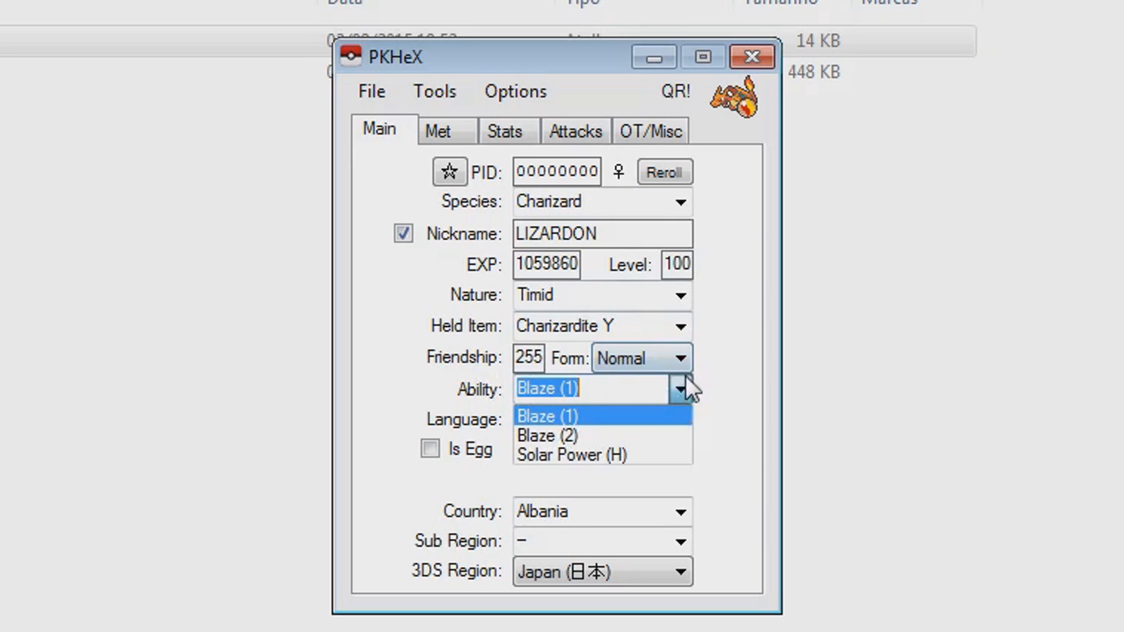
click(637, 456)
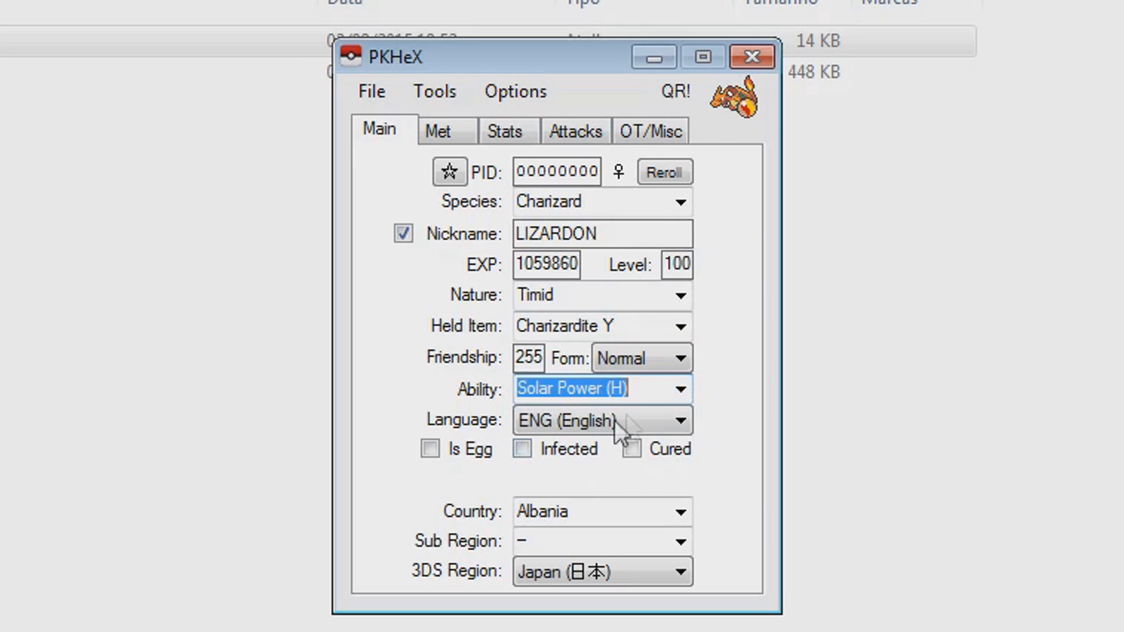
click(619, 391)
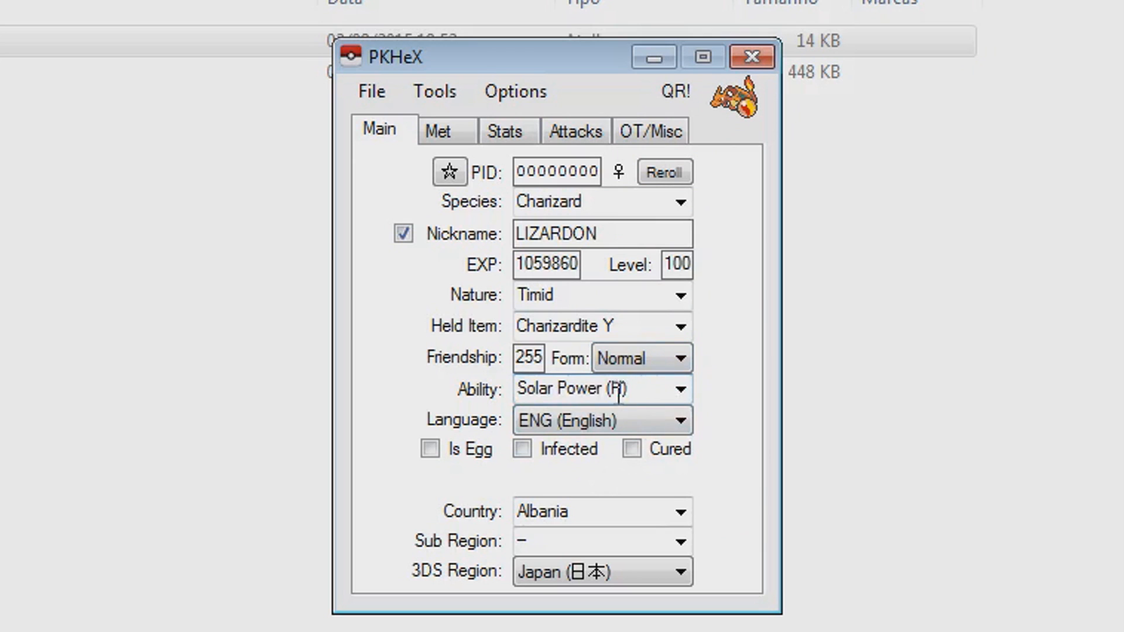
click(682, 391)
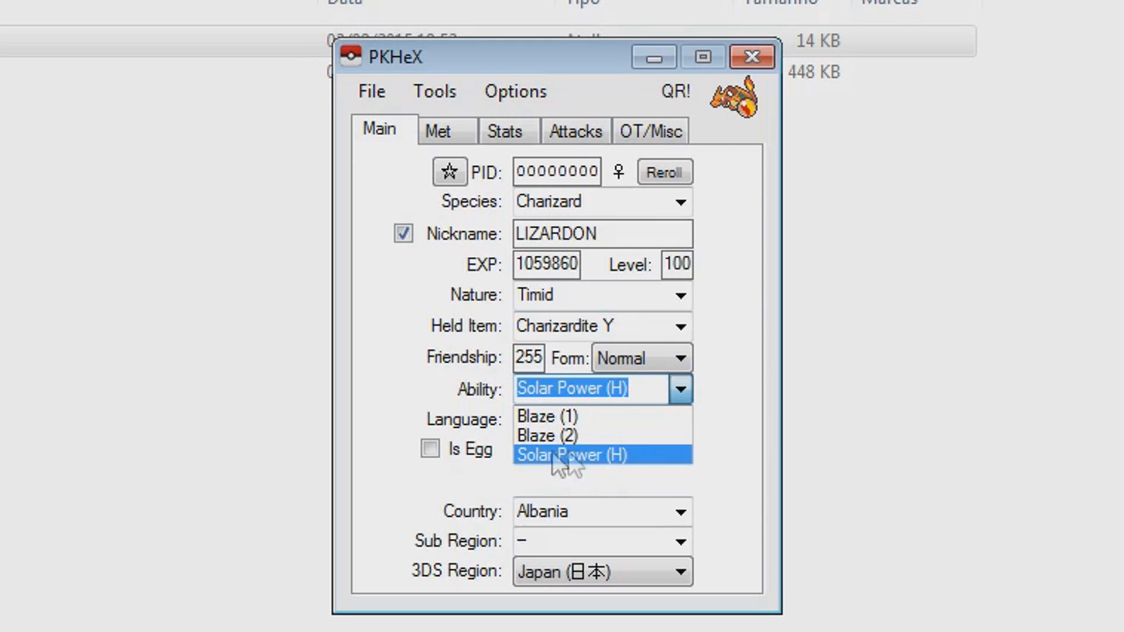
click(600, 384)
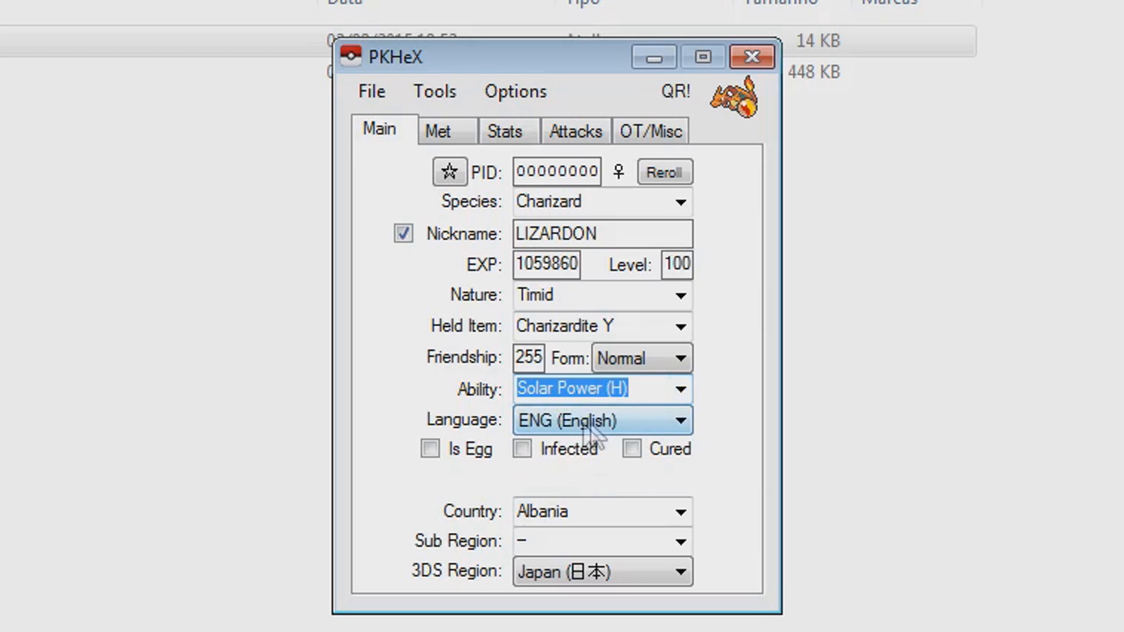
Keep the language as ENG (English) and mark Charizard as infected with Pokérus.
click(622, 424)
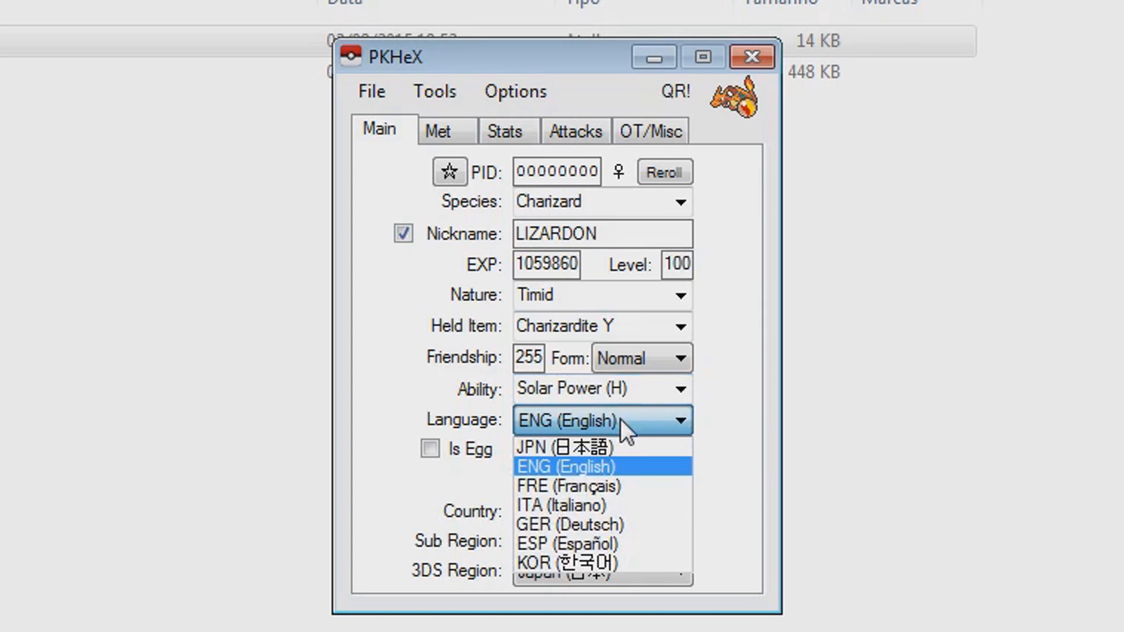
click(619, 419)
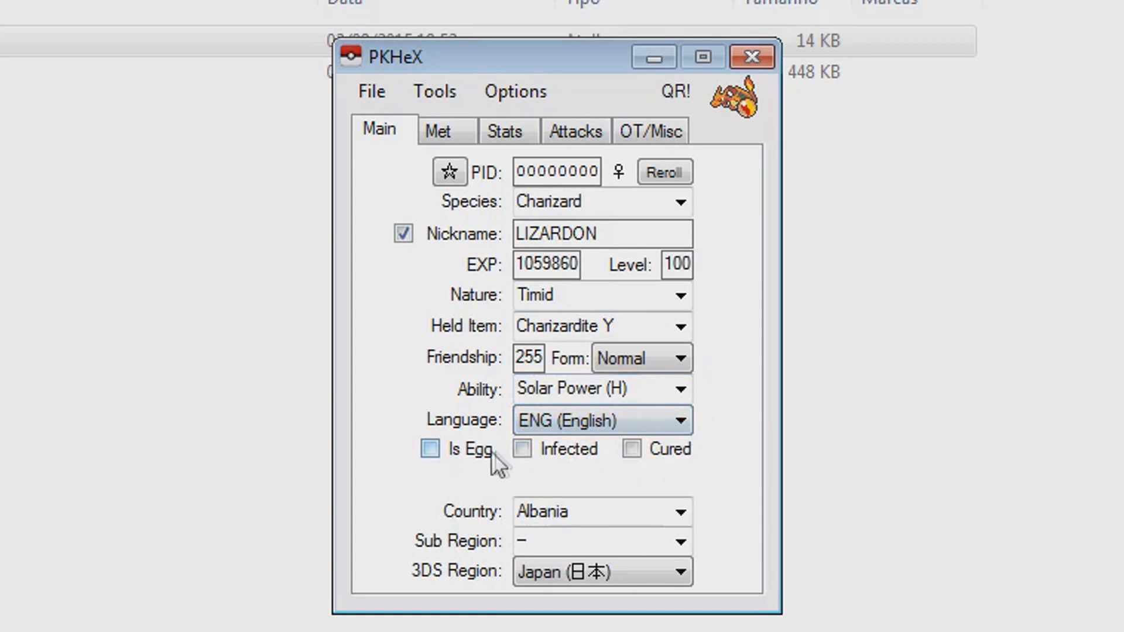
click(523, 449)
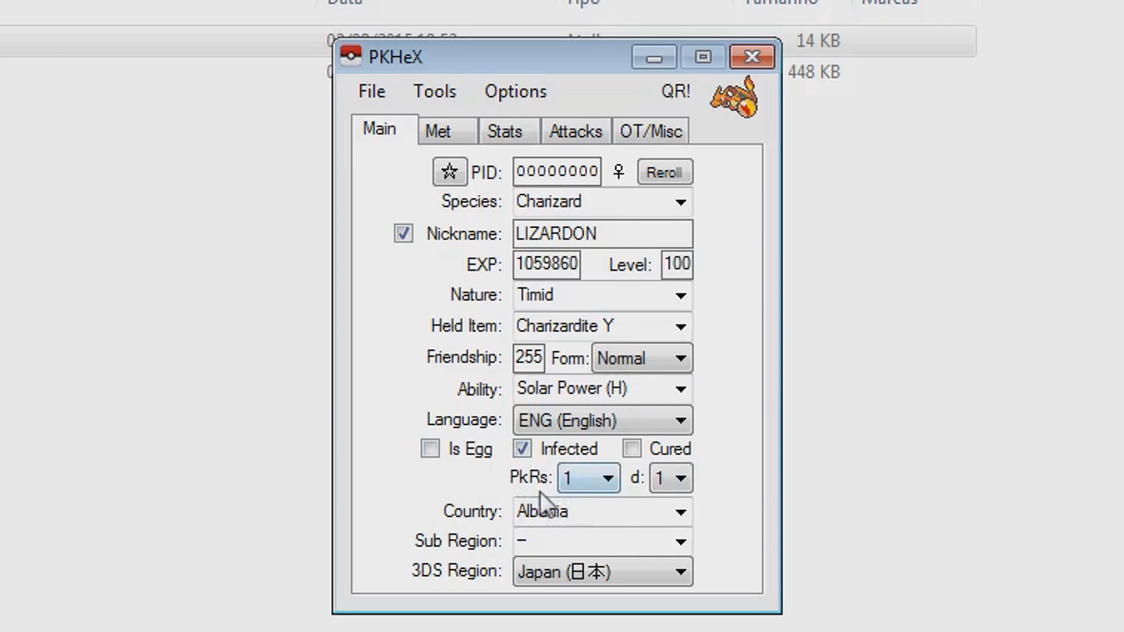
Set Charizard's country to United States.
click(665, 512)
click(680, 511)
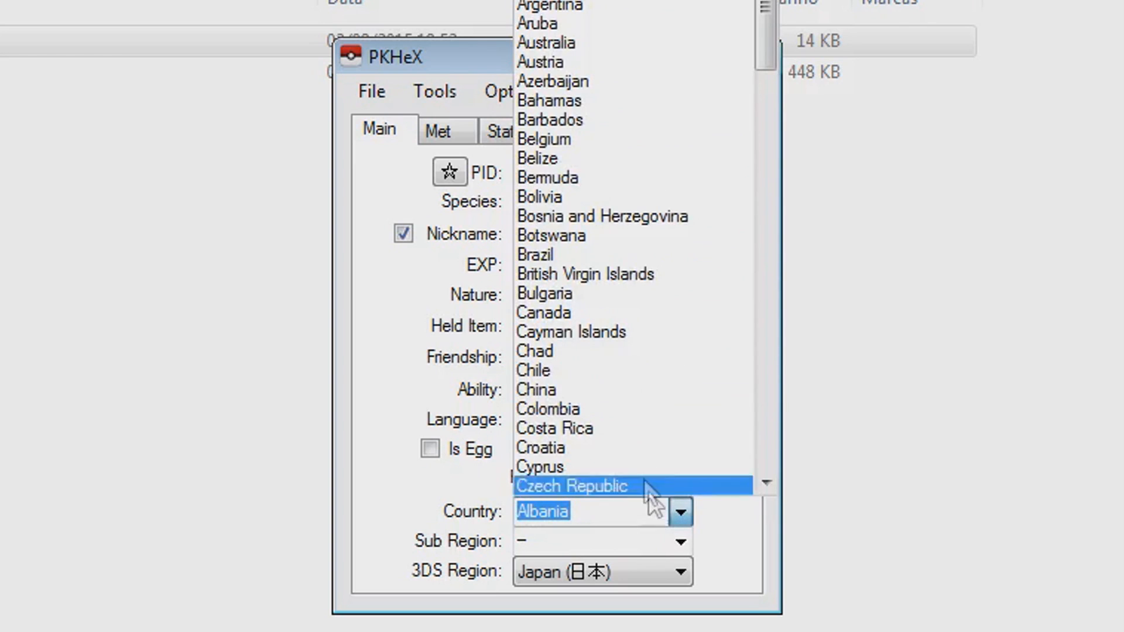
drag(768, 35, 742, 428)
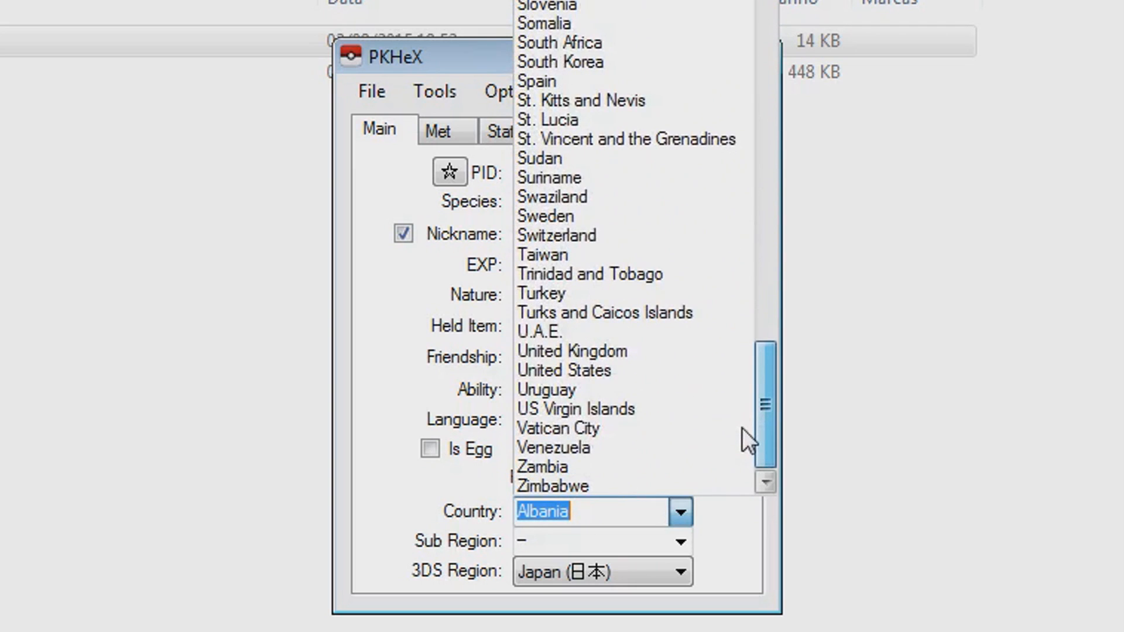
click(624, 371)
Set the sub region to California and the 3DS region to Americas (NA/SA).
click(659, 542)
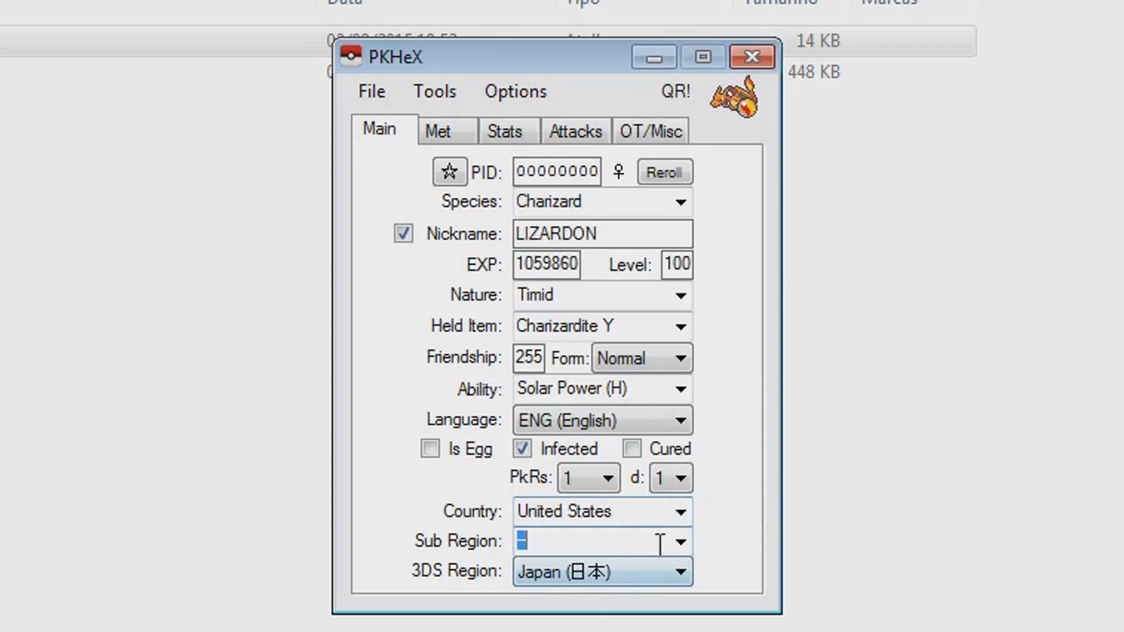
click(669, 547)
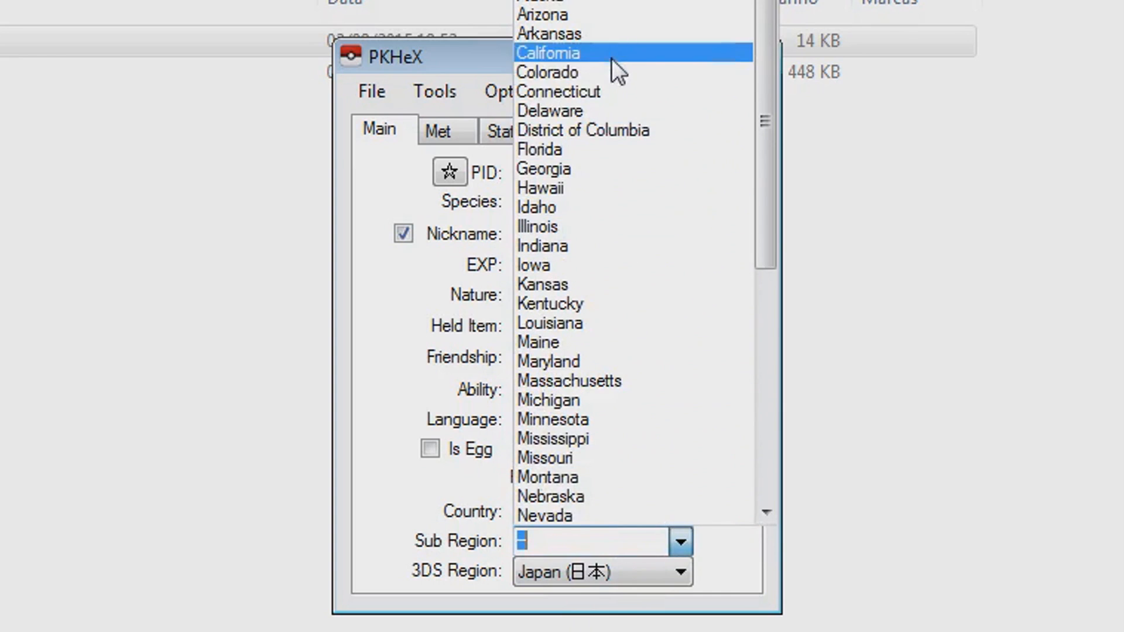
click(611, 58)
click(643, 567)
click(606, 613)
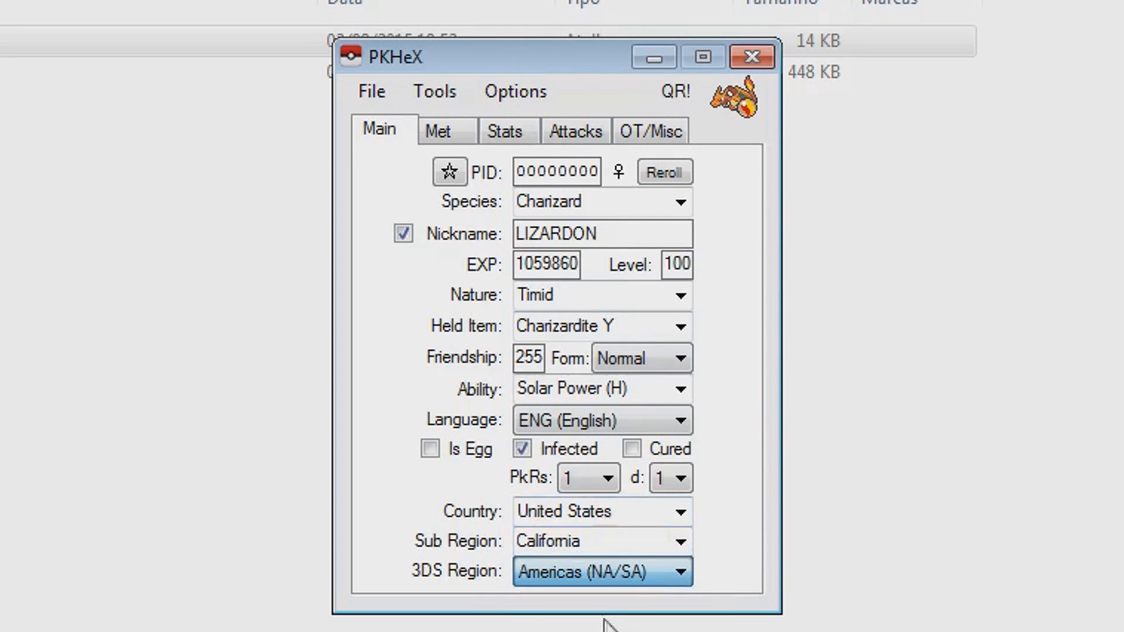
key(shift+Tab)
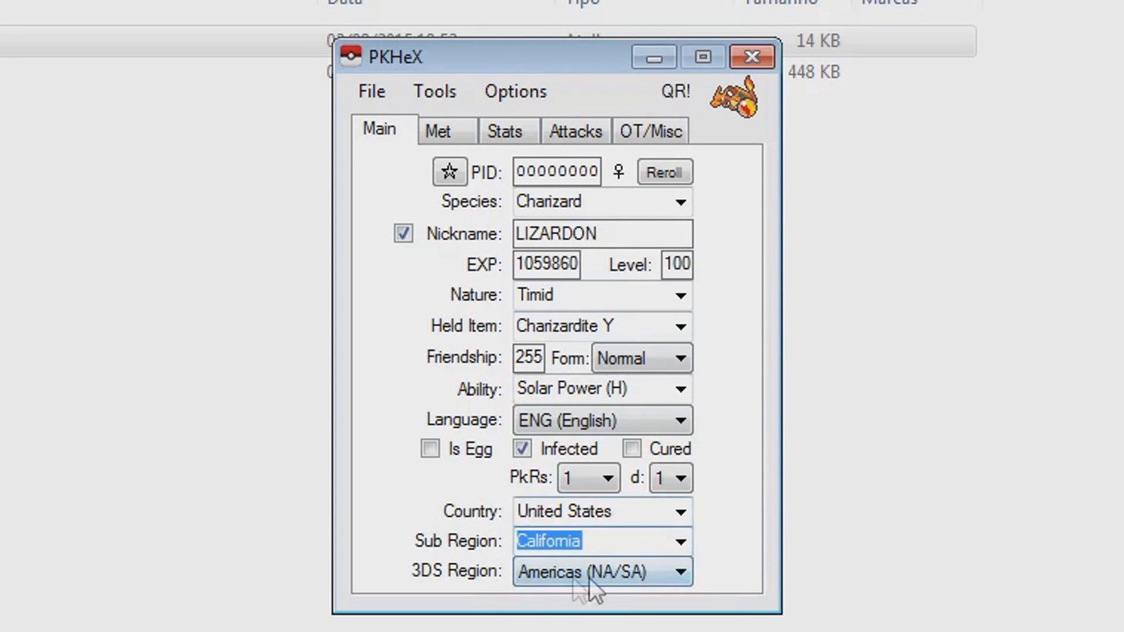
Set Charizard's origin game to Y in its met details.
click(434, 128)
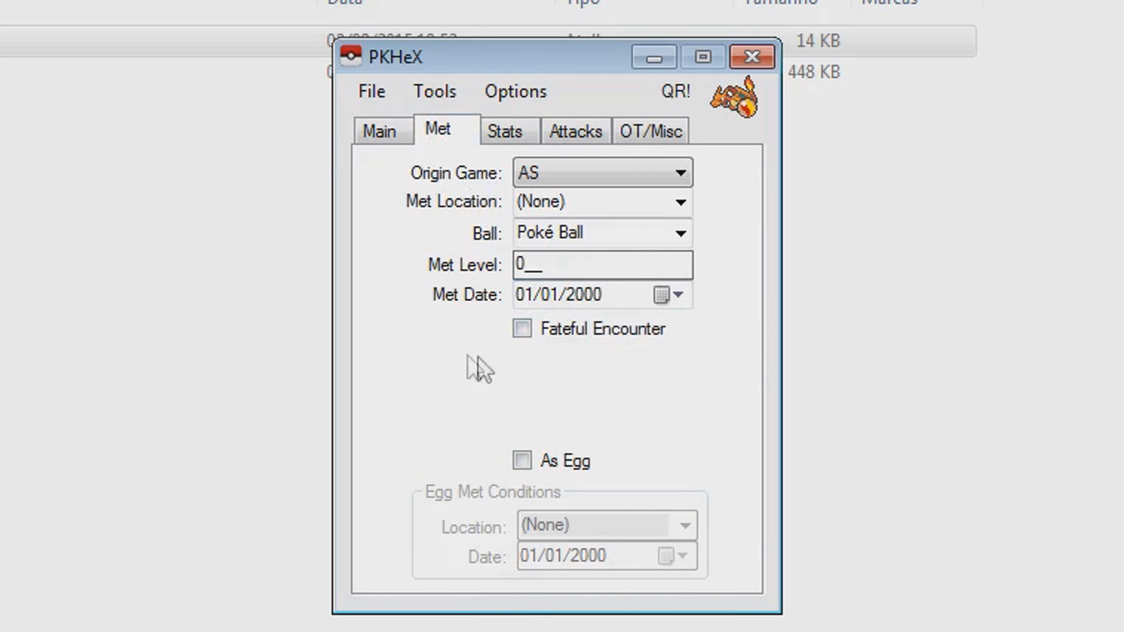
click(603, 173)
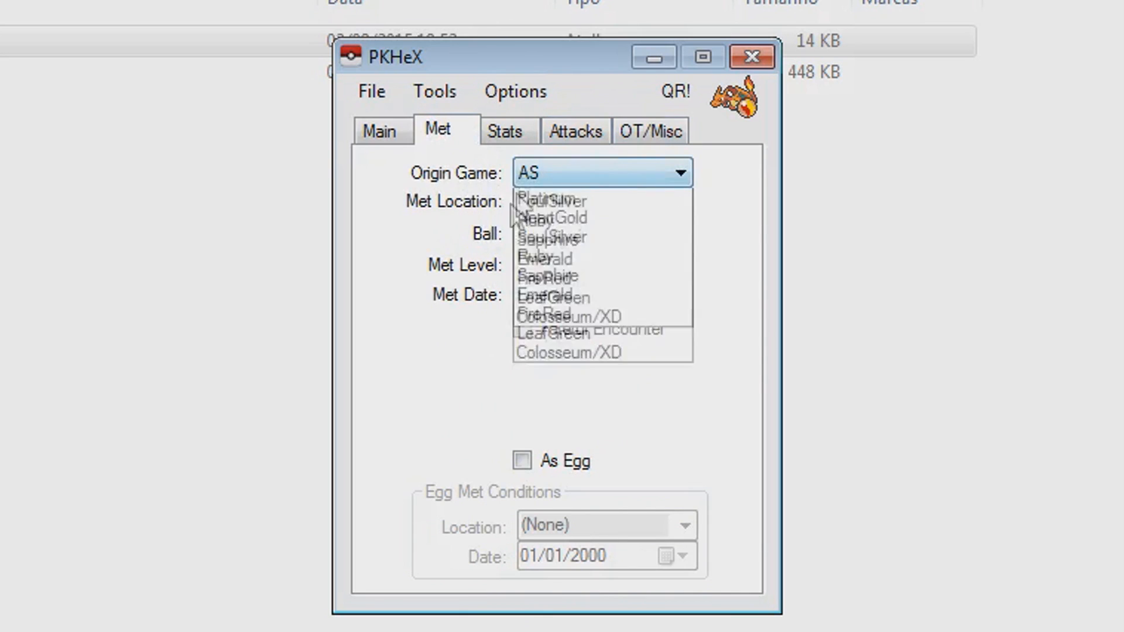
click(547, 257)
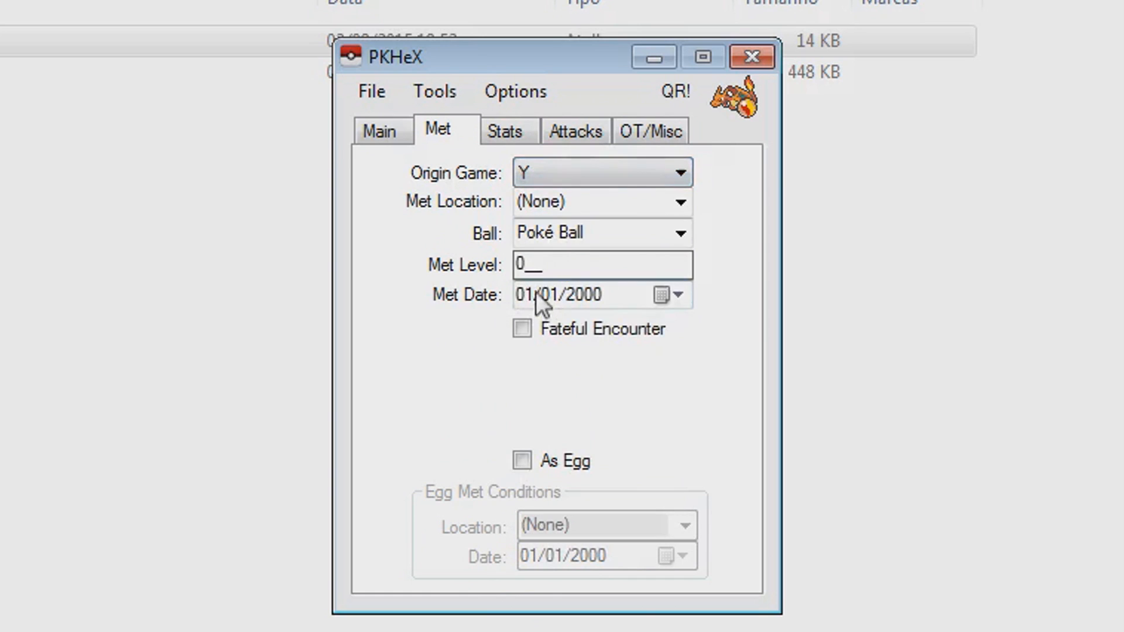
click(581, 203)
click(680, 205)
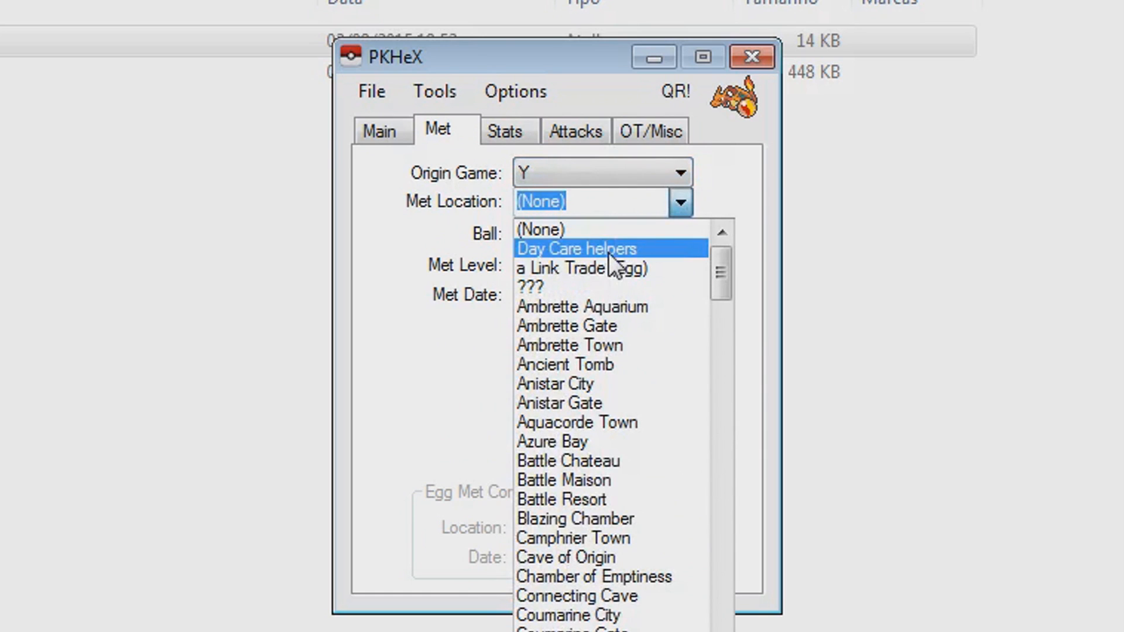
click(610, 249)
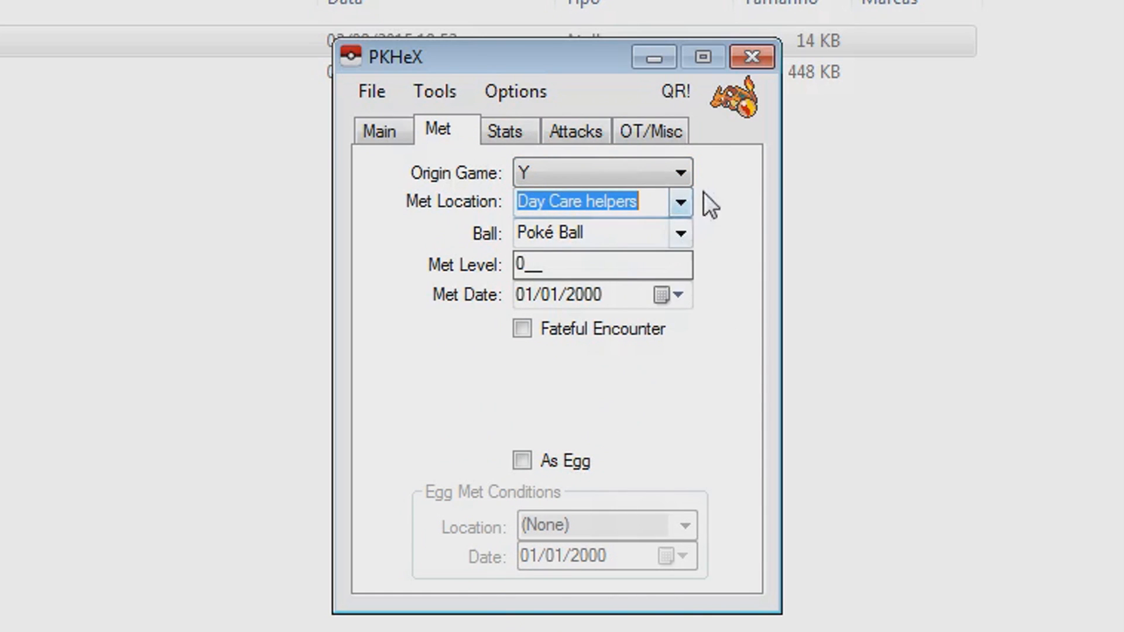
Set Charizard's met location to Lumiose City.
click(680, 202)
drag(711, 286, 682, 375)
click(606, 385)
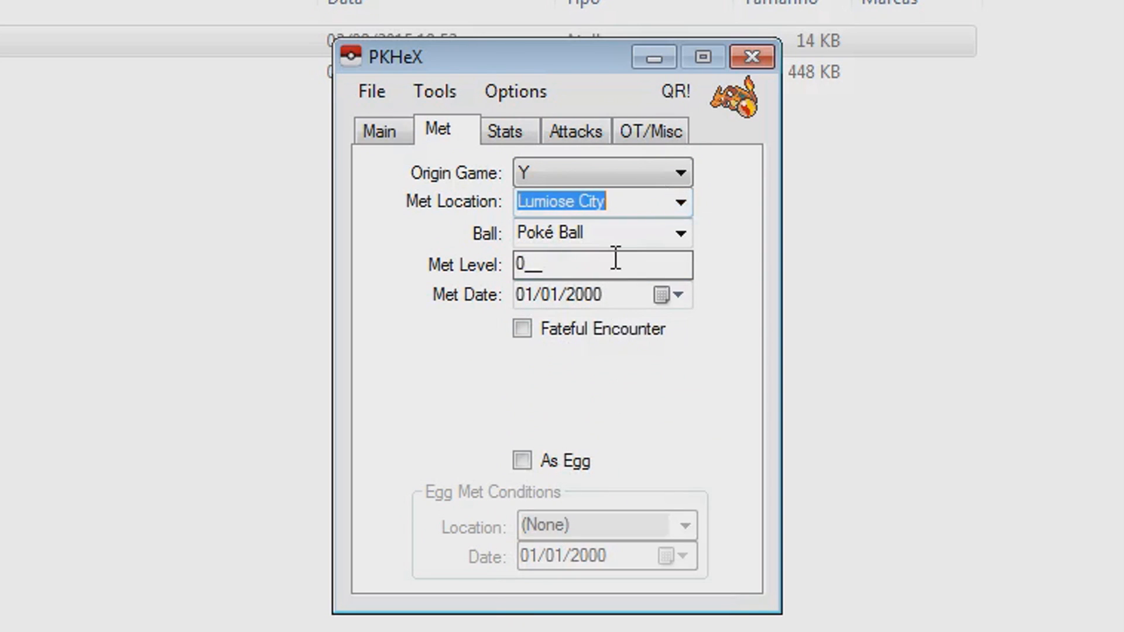
Keep Poké Ball as the ball and record the encounter at met level 1 on 03/09/2015.
click(646, 241)
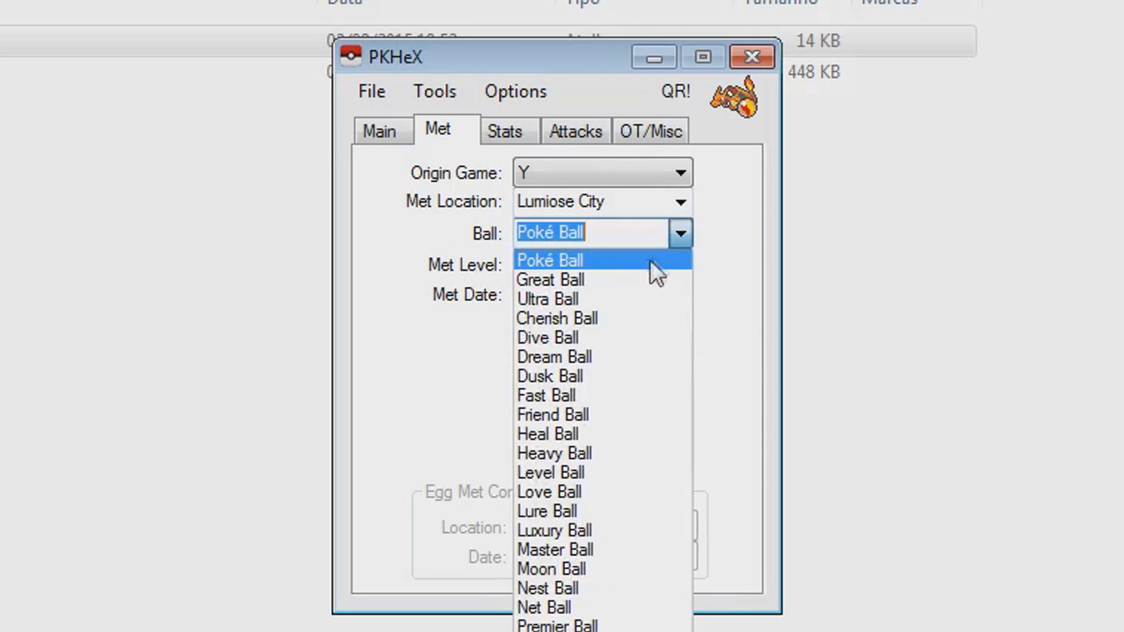
click(606, 261)
key(Tab)
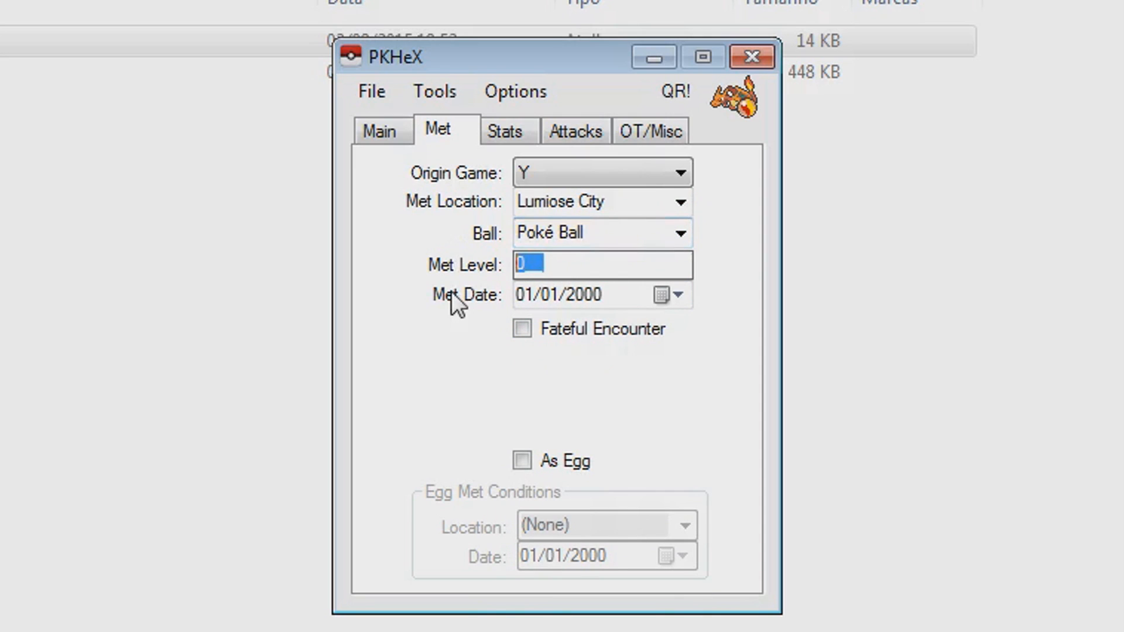
text(1)
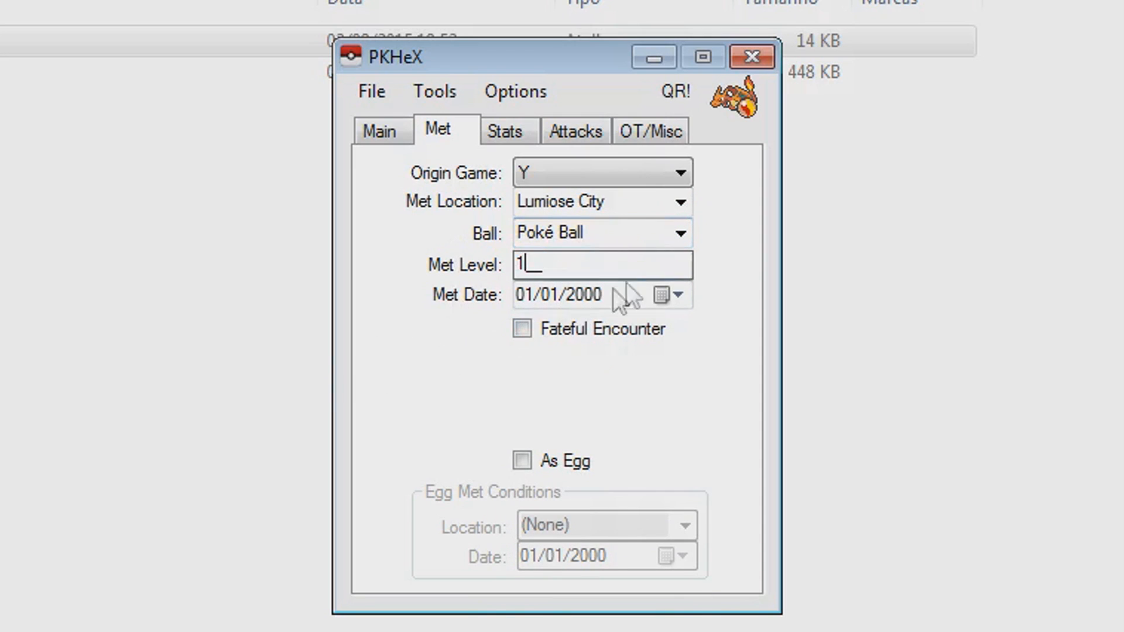
click(668, 296)
click(629, 529)
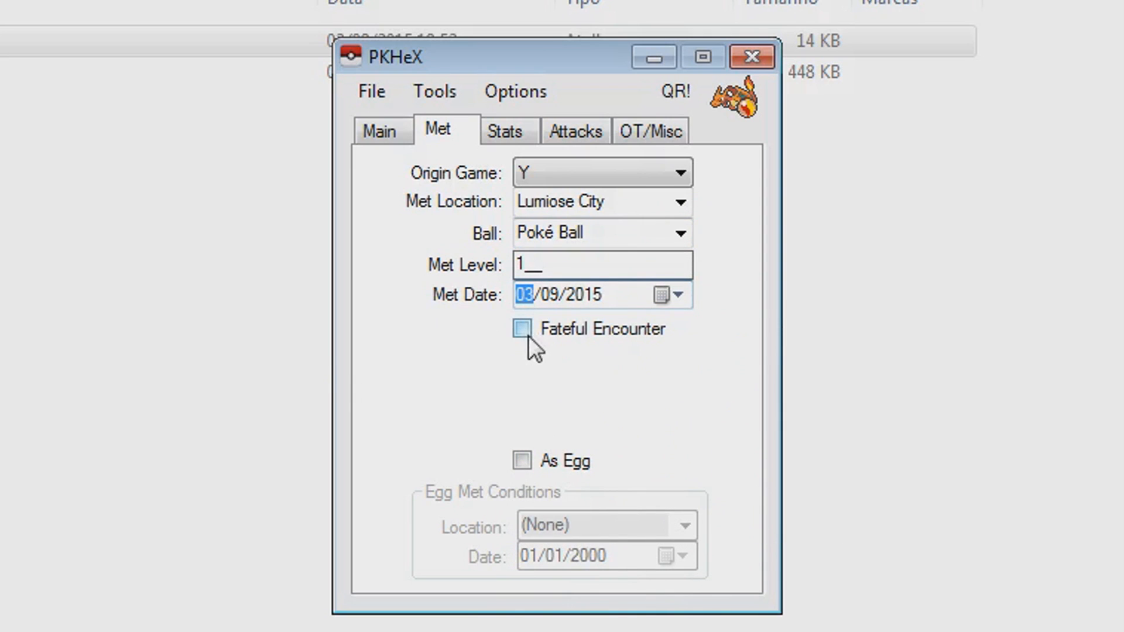
Mark Charizard as obtained as an egg, with egg date 03/09/2015 and egg location Day Care helpers.
click(522, 461)
click(590, 557)
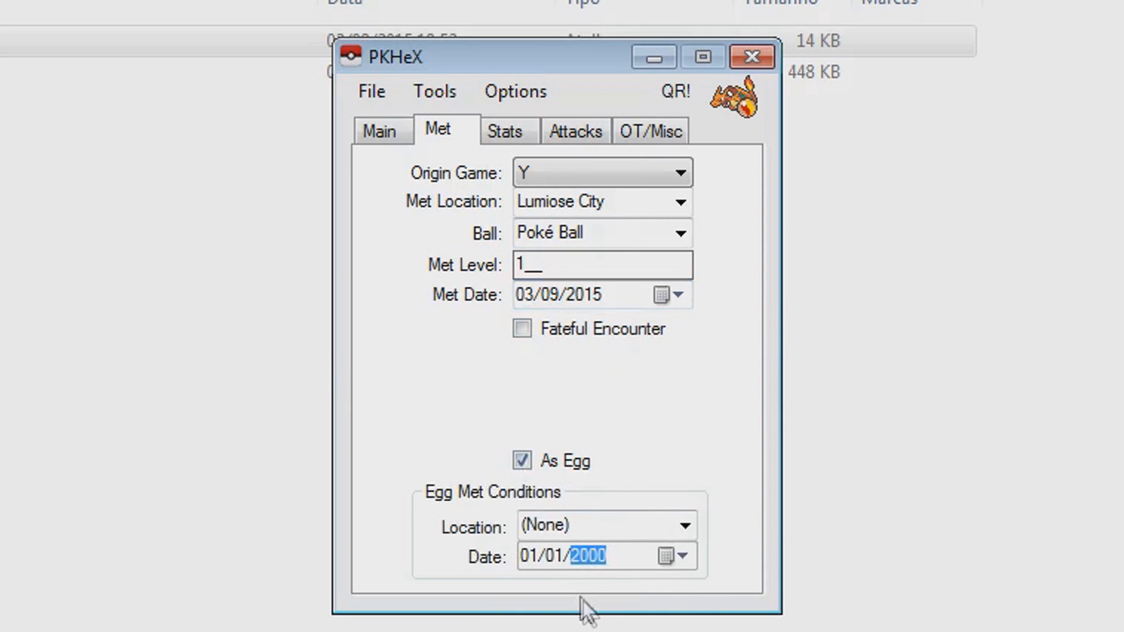
click(679, 555)
click(632, 631)
click(684, 526)
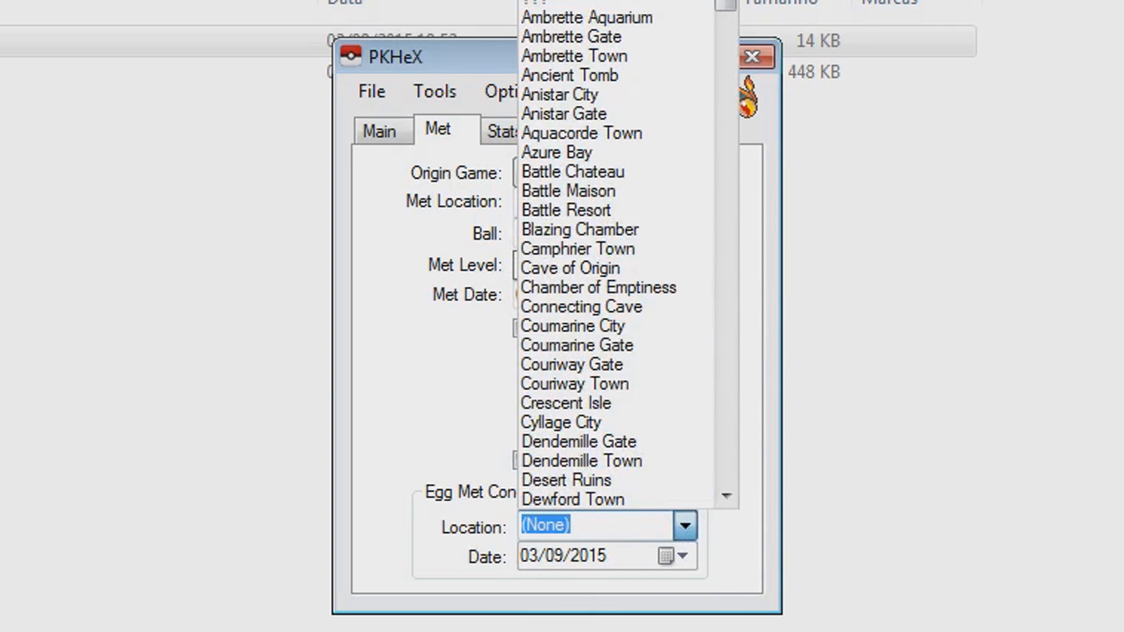
click(577, 1)
click(653, 524)
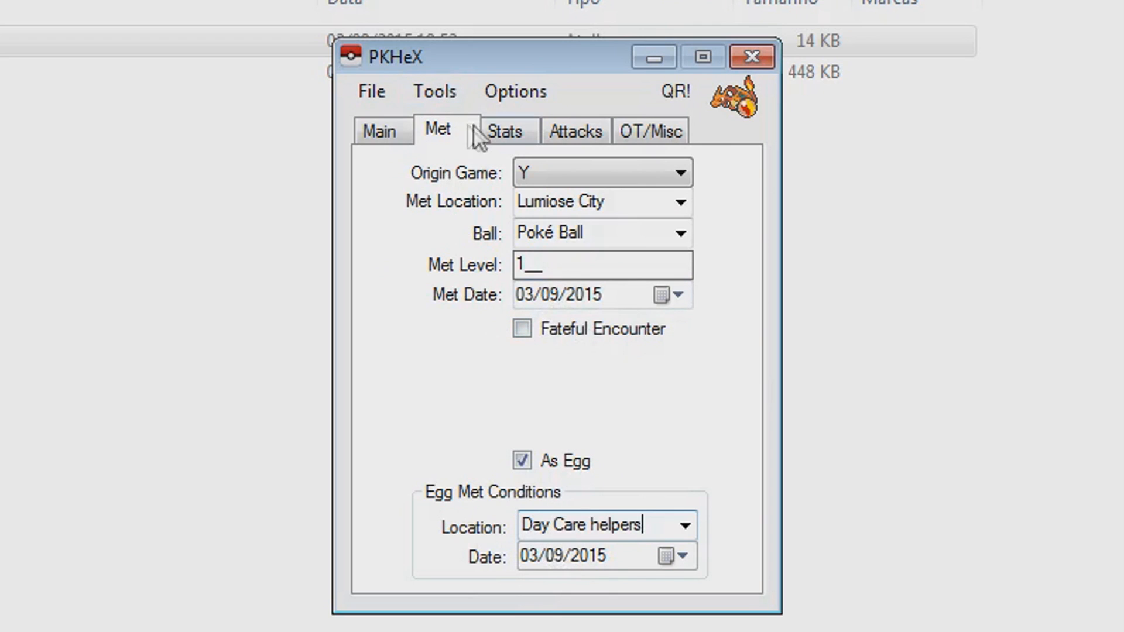
Set all six of Charizard's IVs (HP, Atk, Def, SpA, SpD and Spe) to 31.
click(495, 130)
double_click(527, 189)
text(31)
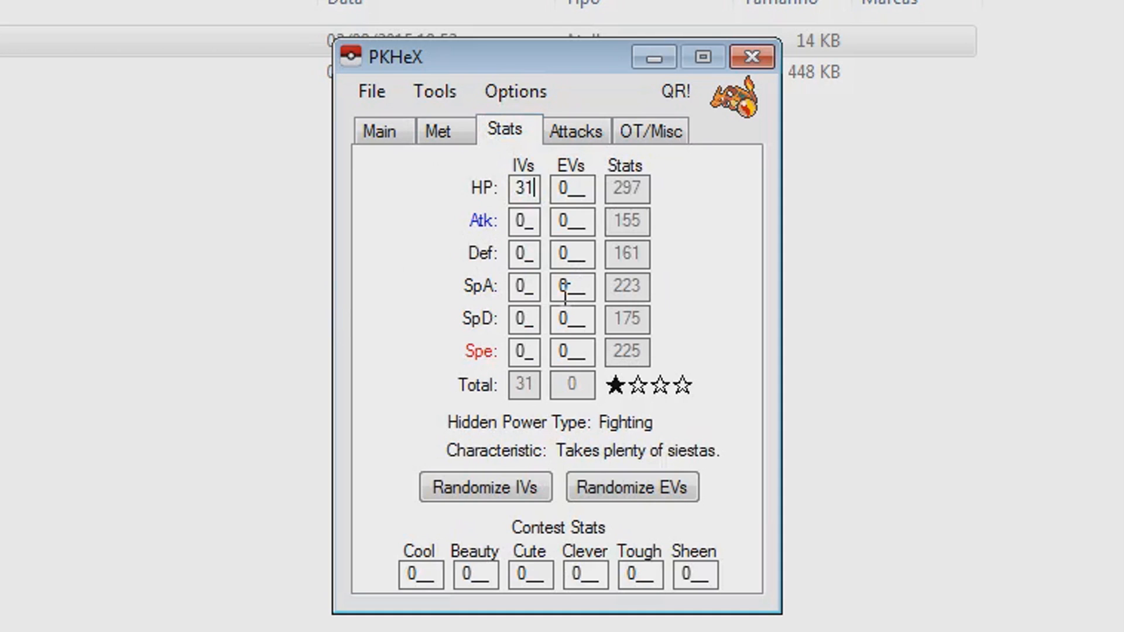
double_click(539, 221)
text(31)
double_click(529, 255)
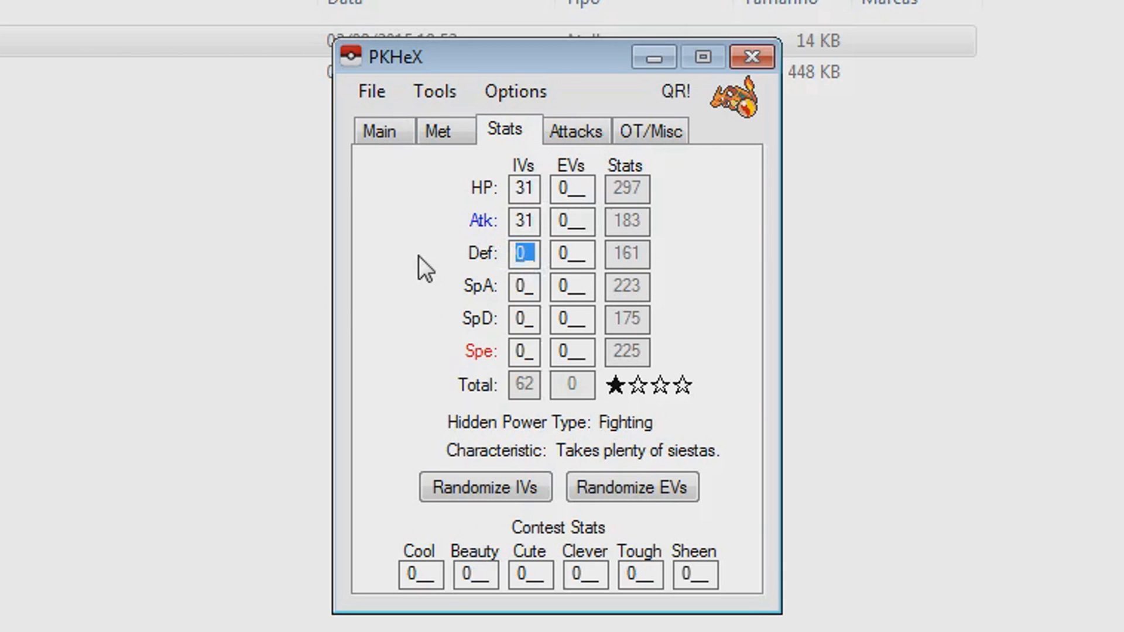
text(31)
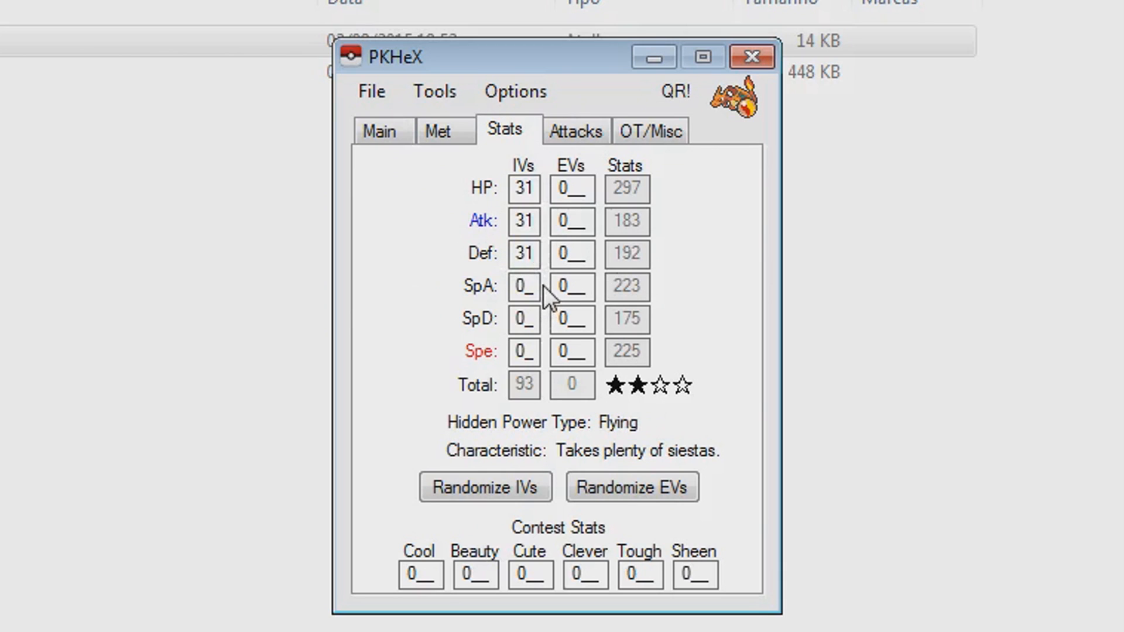
double_click(528, 286)
text(31)
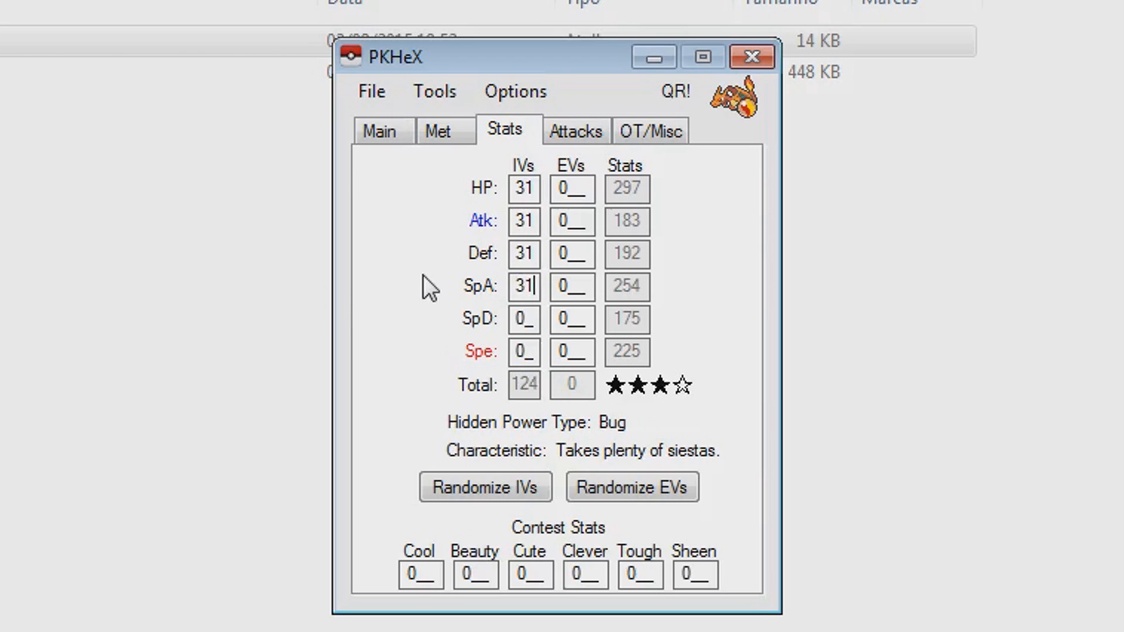
double_click(527, 319)
text(31)
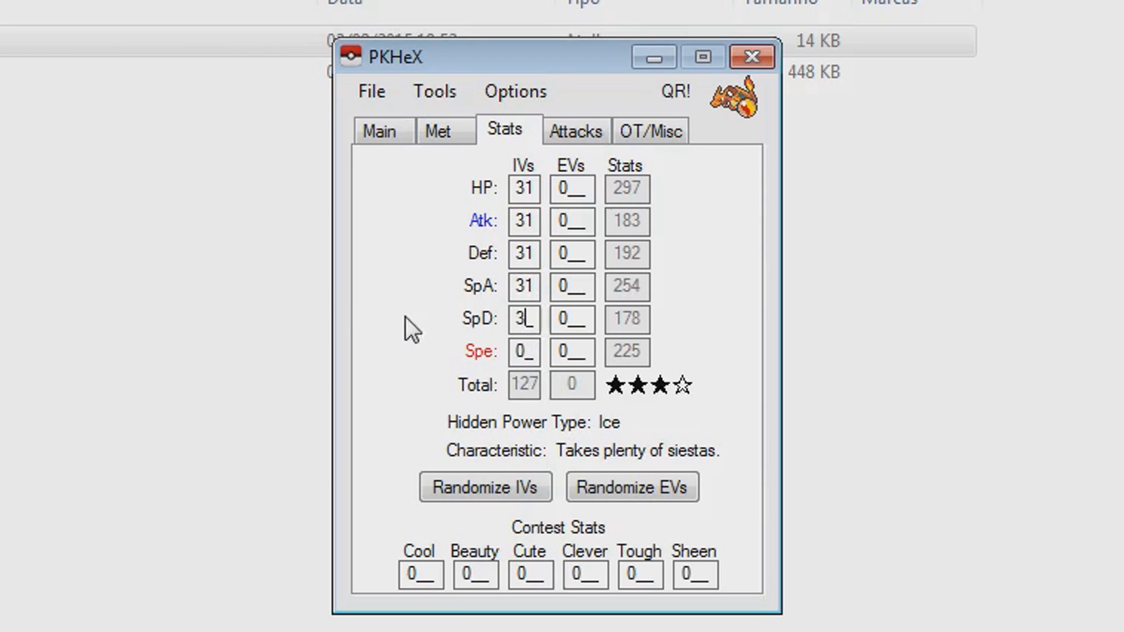
double_click(530, 351)
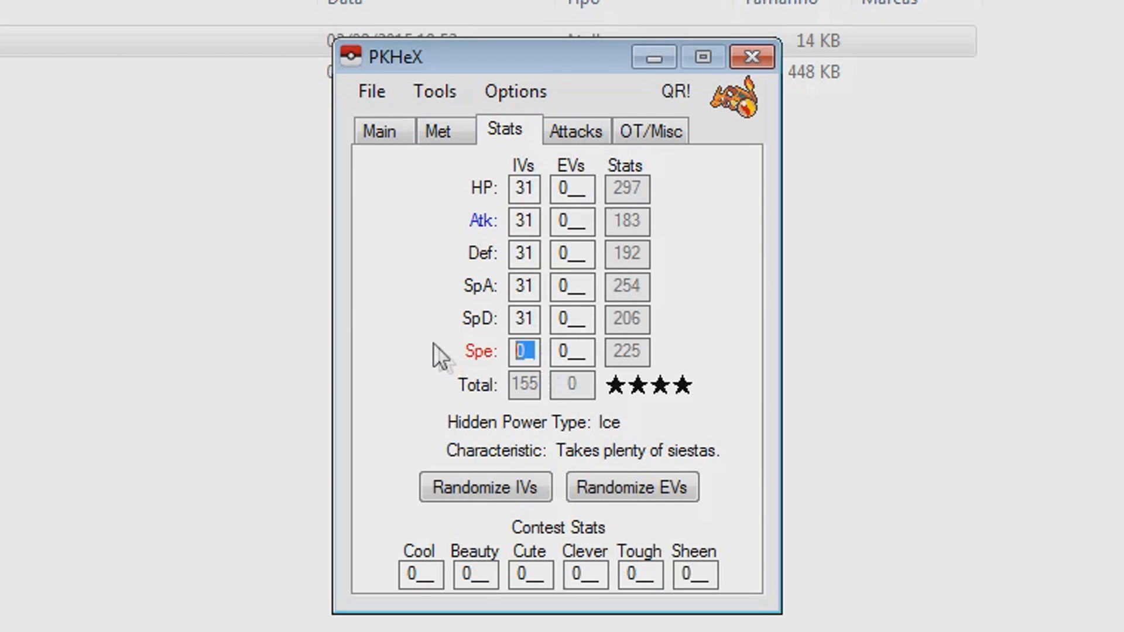
text(31)
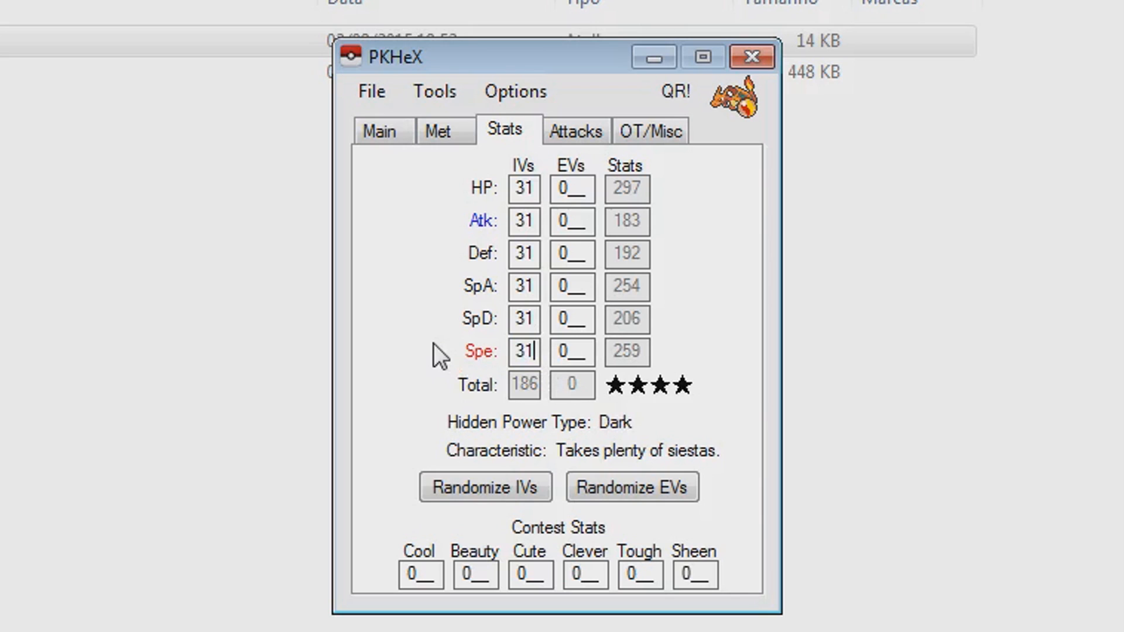
Set Charizard's EVs to 252 in Spe, 252 in SpA and 4 in HP.
double_click(588, 351)
text(252)
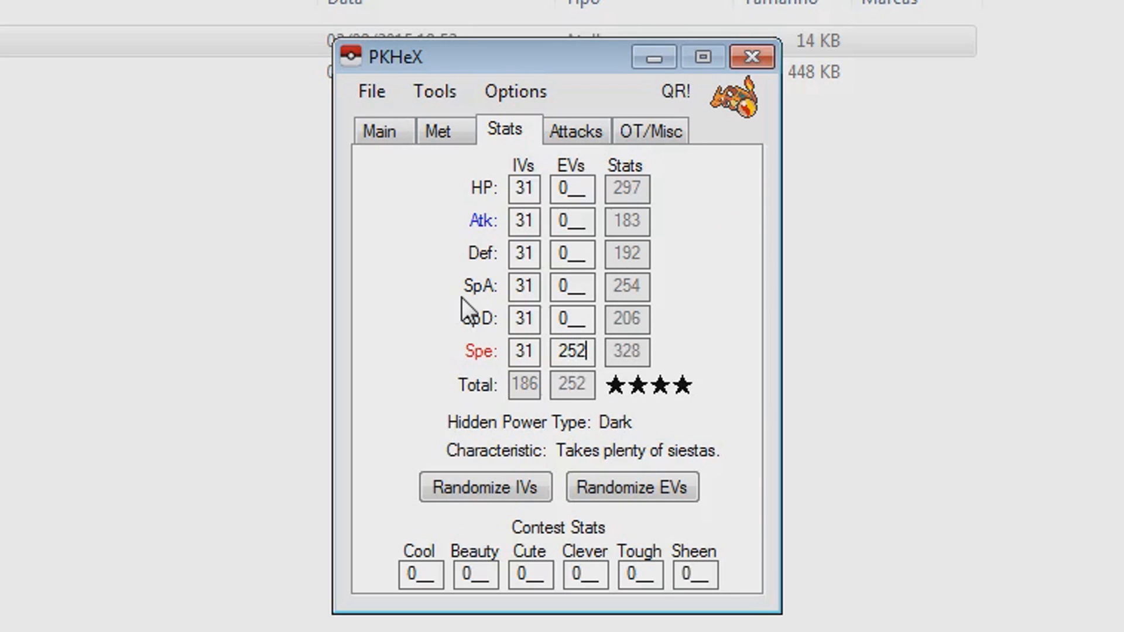
double_click(592, 253)
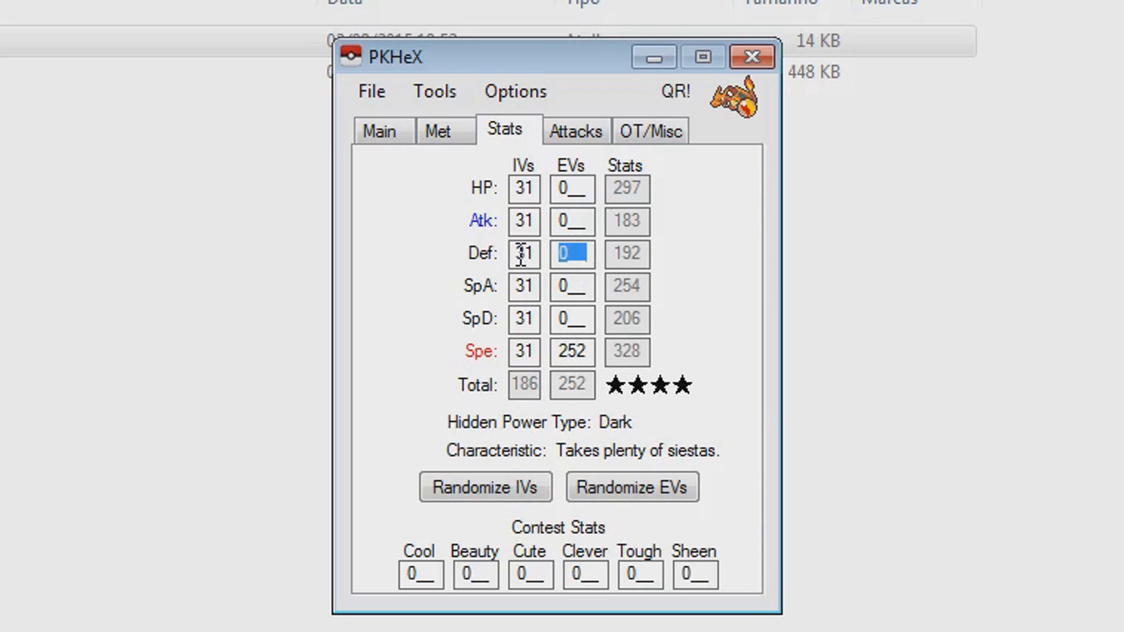
double_click(586, 287)
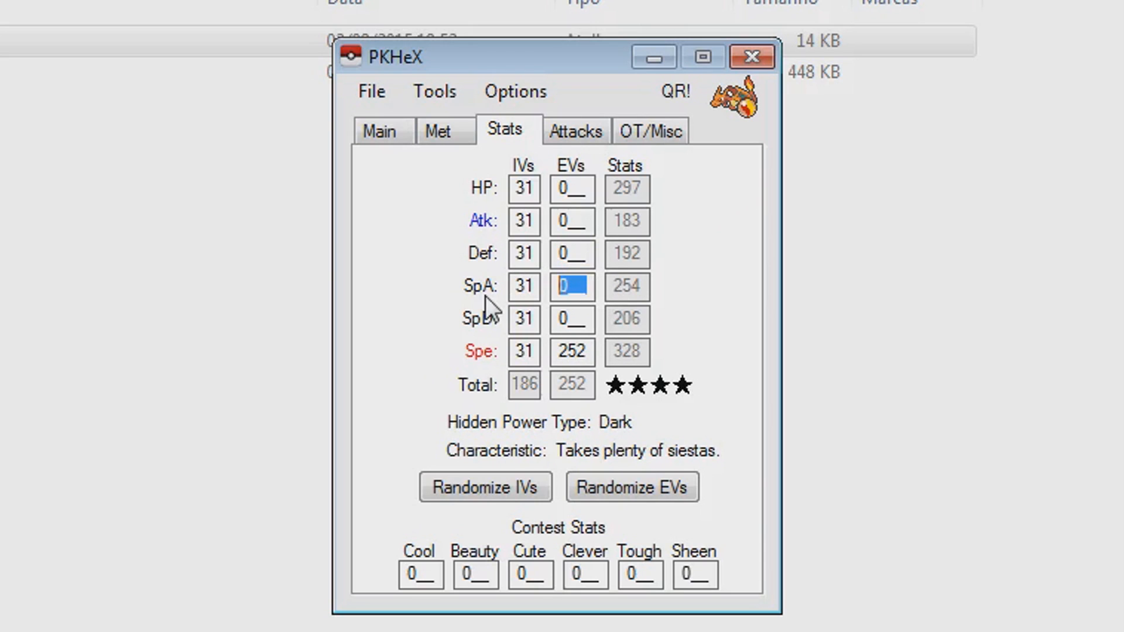
text(252)
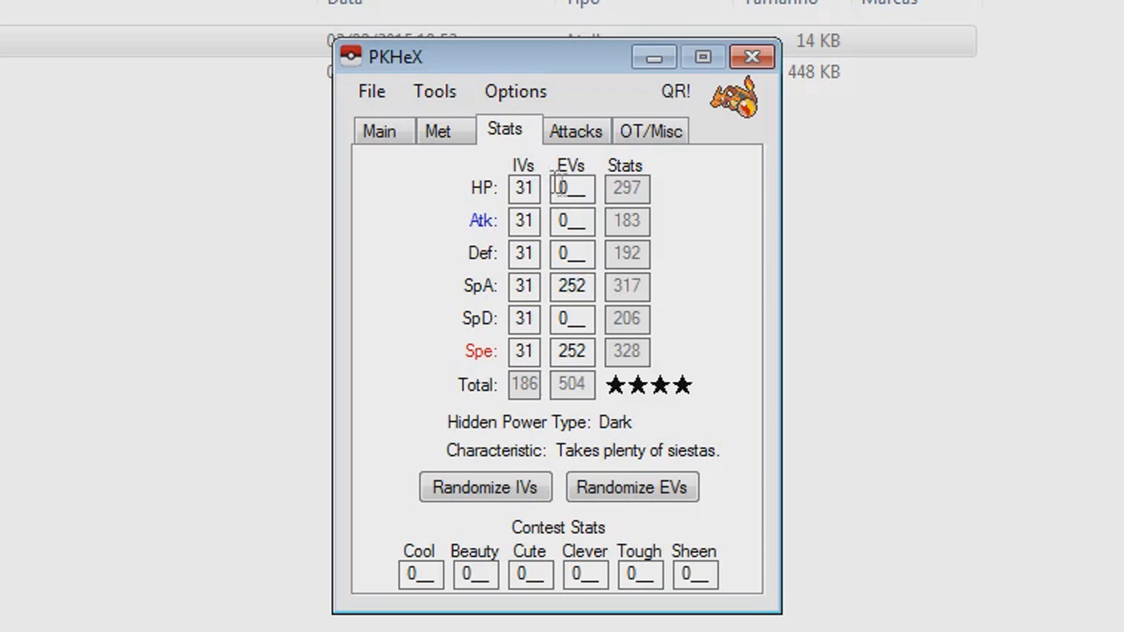
double_click(585, 188)
text(1)
key(BackSpace)
text(4)
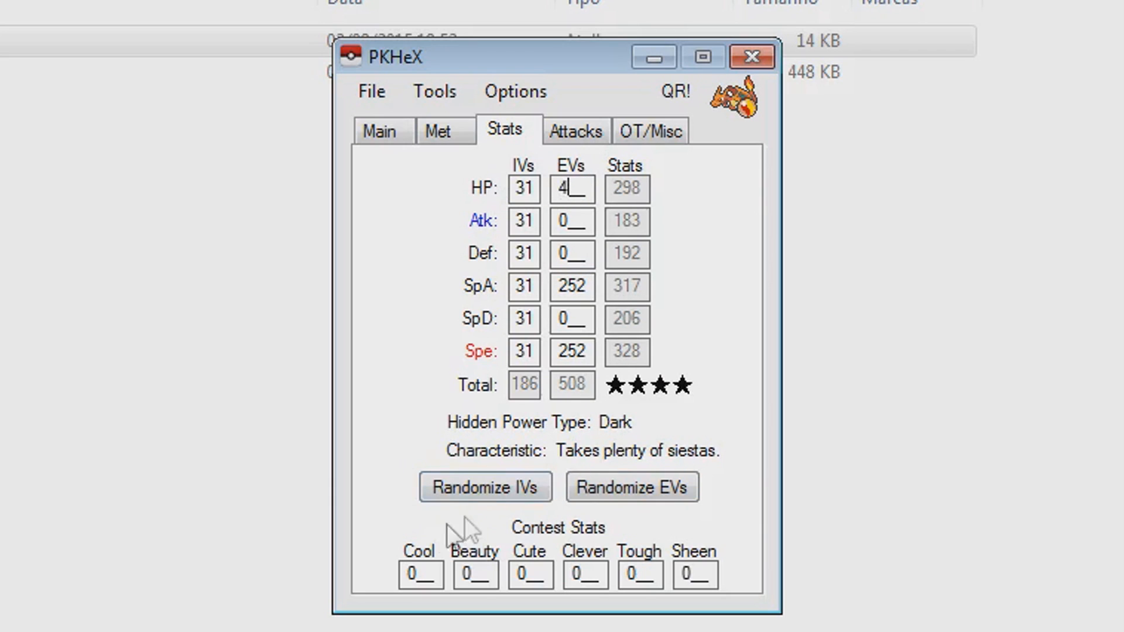
click(587, 351)
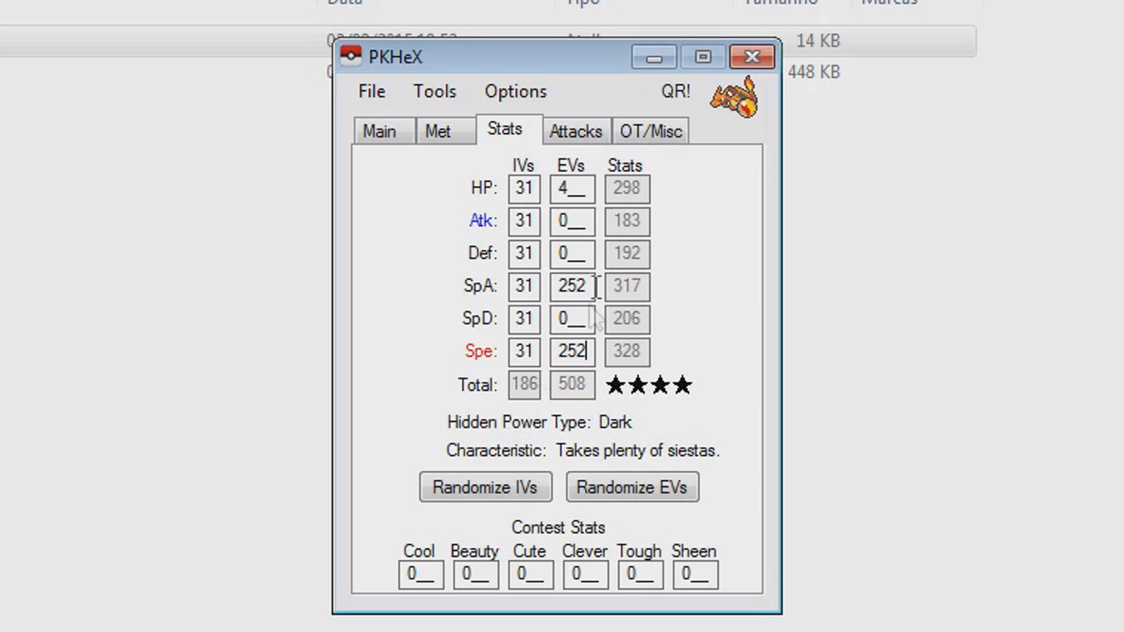
Set Charizard's first relearn move to Scratch.
click(571, 134)
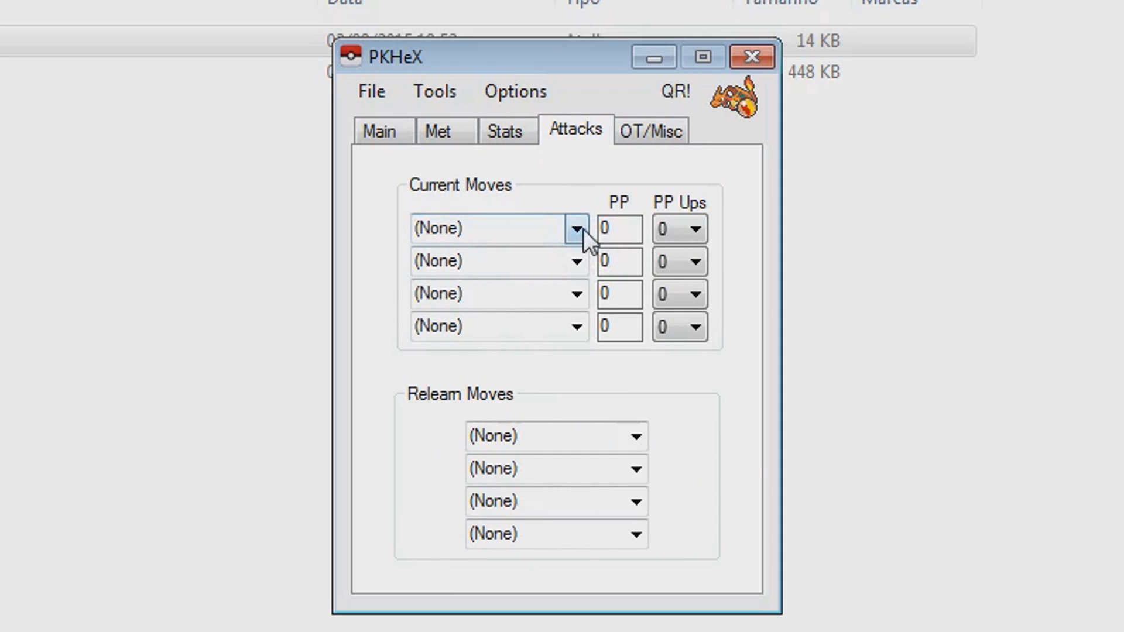
click(635, 437)
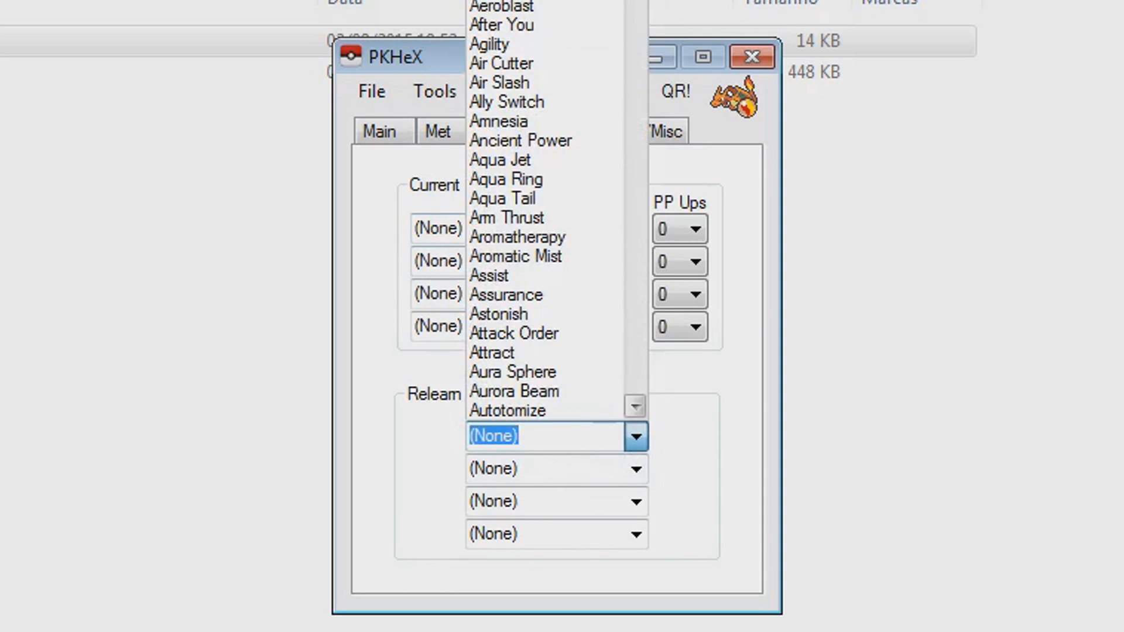
drag(635, 3, 611, 243)
click(535, 258)
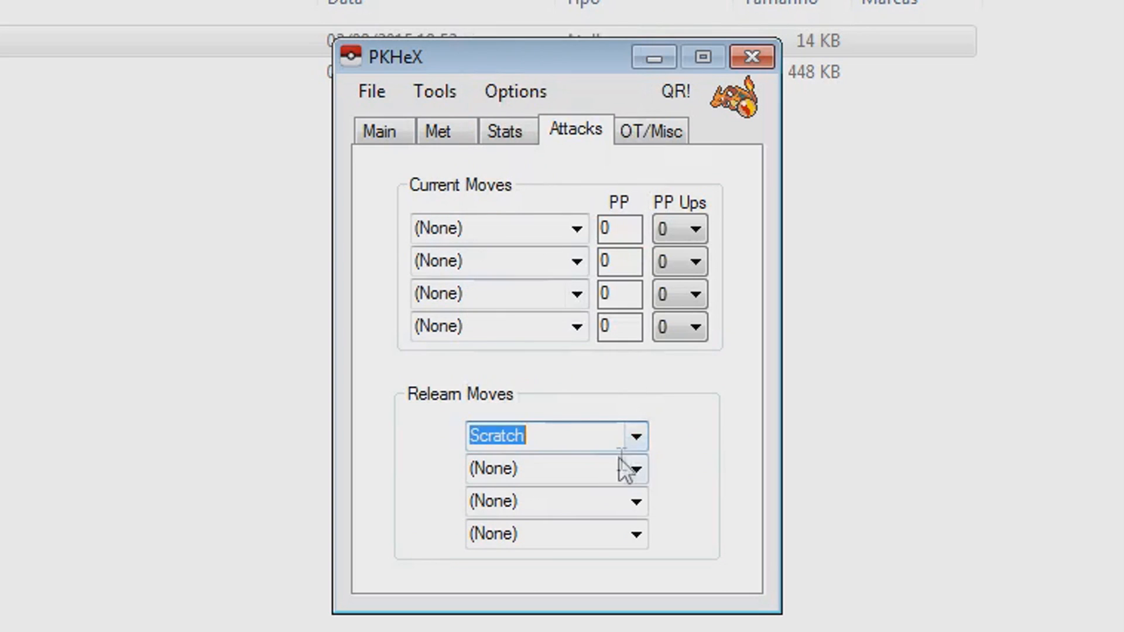
Set Charizard's second relearn move to Leer.
click(607, 469)
drag(635, 3, 554, 152)
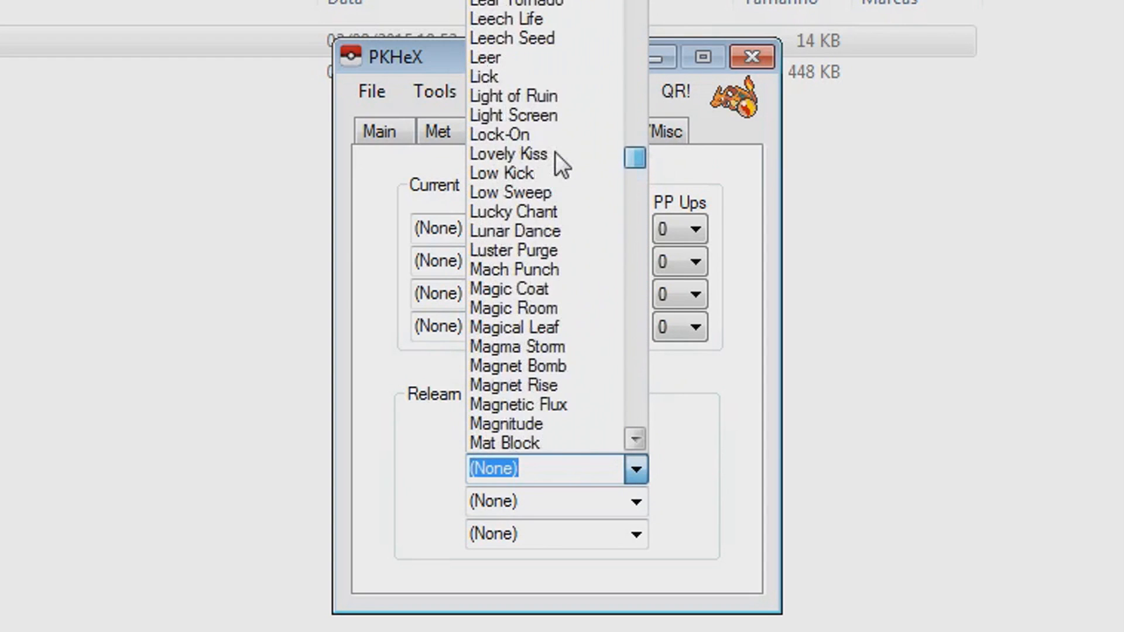
click(486, 58)
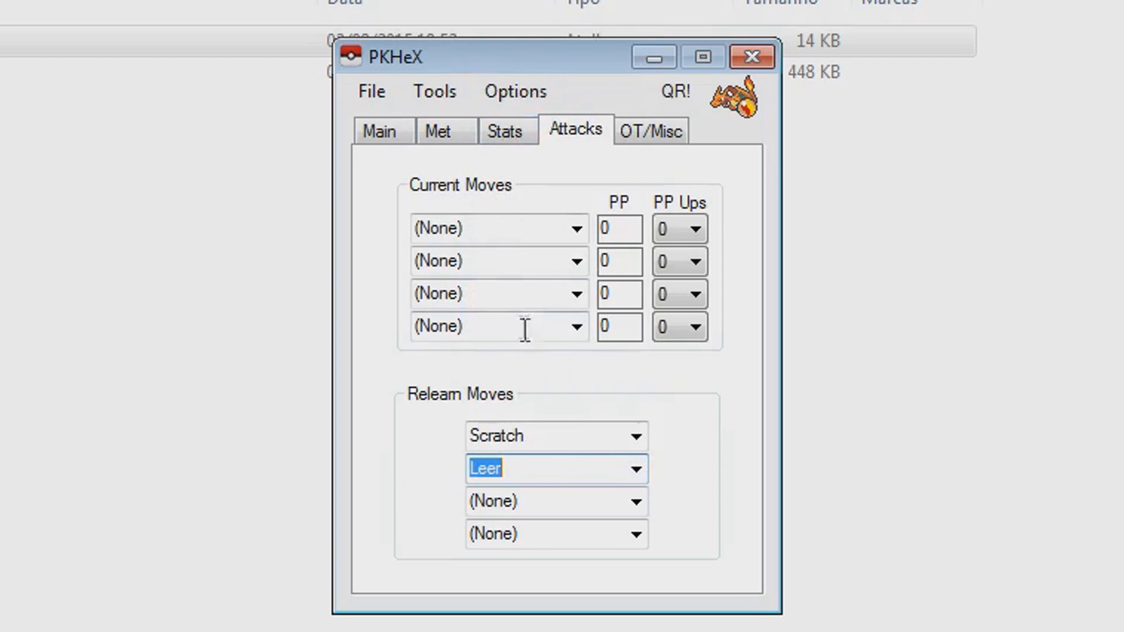
click(577, 431)
click(508, 281)
click(539, 238)
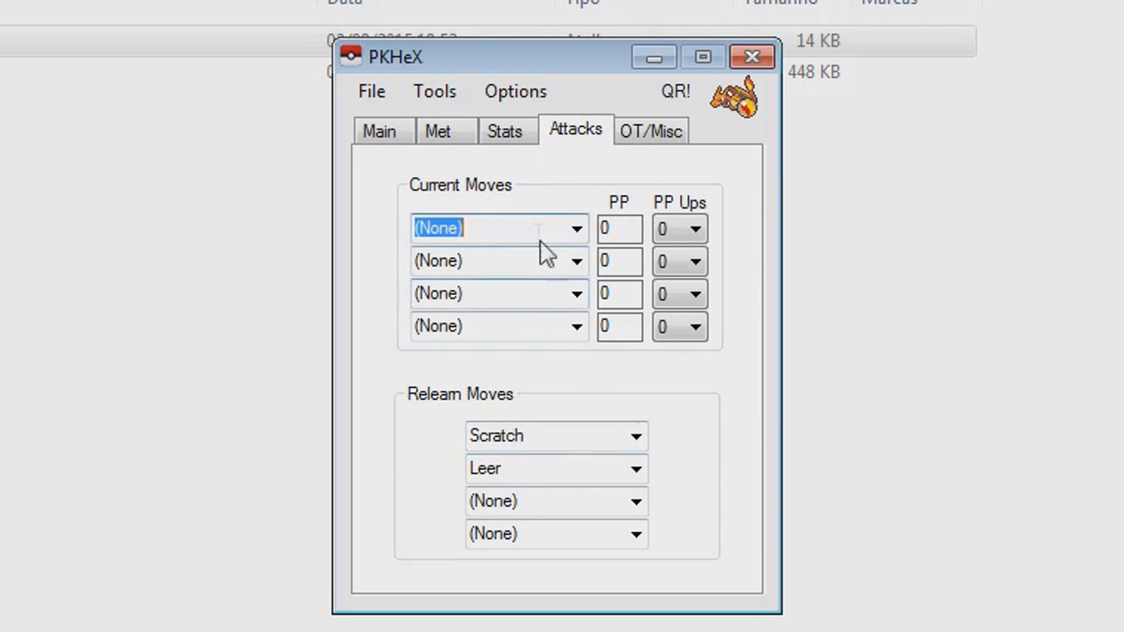
Set Charizard's third relearn move to Dragon Dance.
click(636, 502)
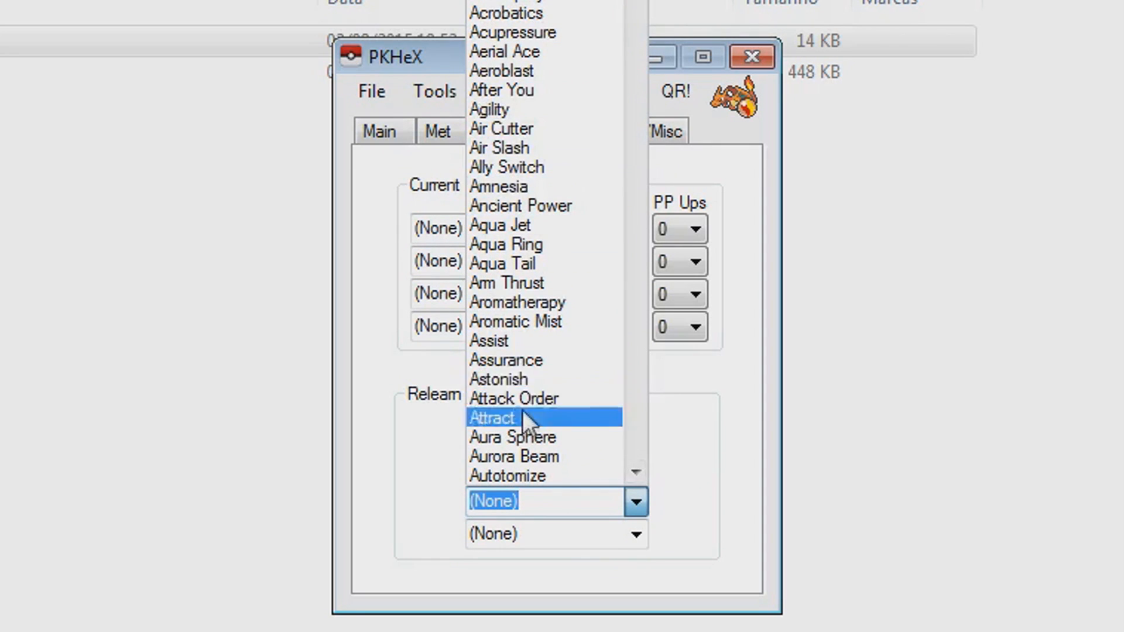
drag(633, 7, 633, 37)
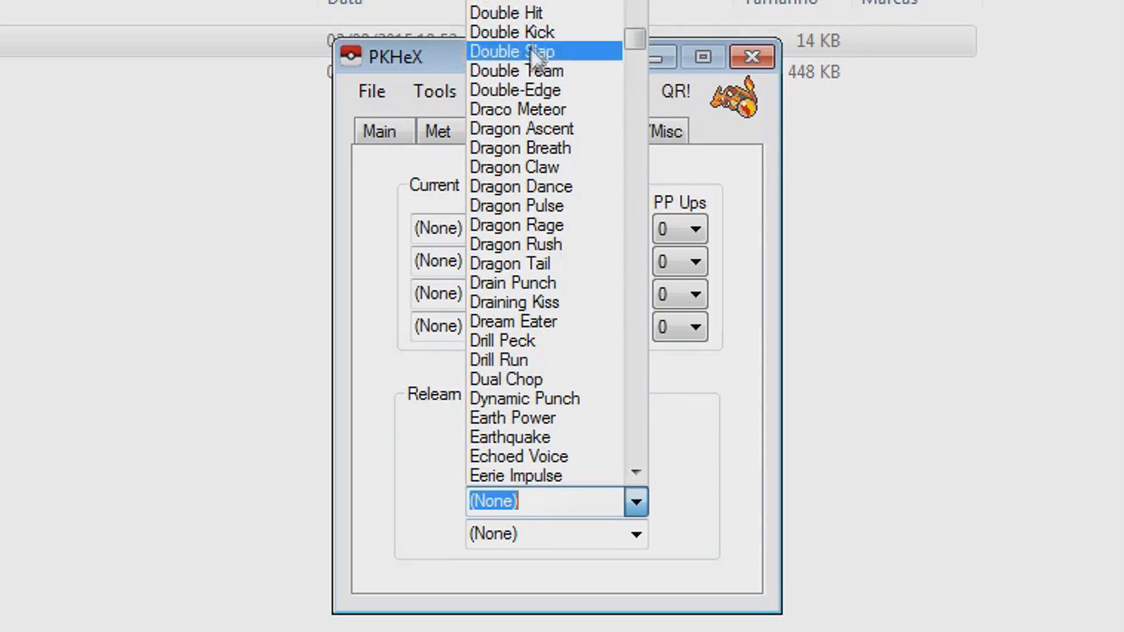
click(555, 187)
click(593, 473)
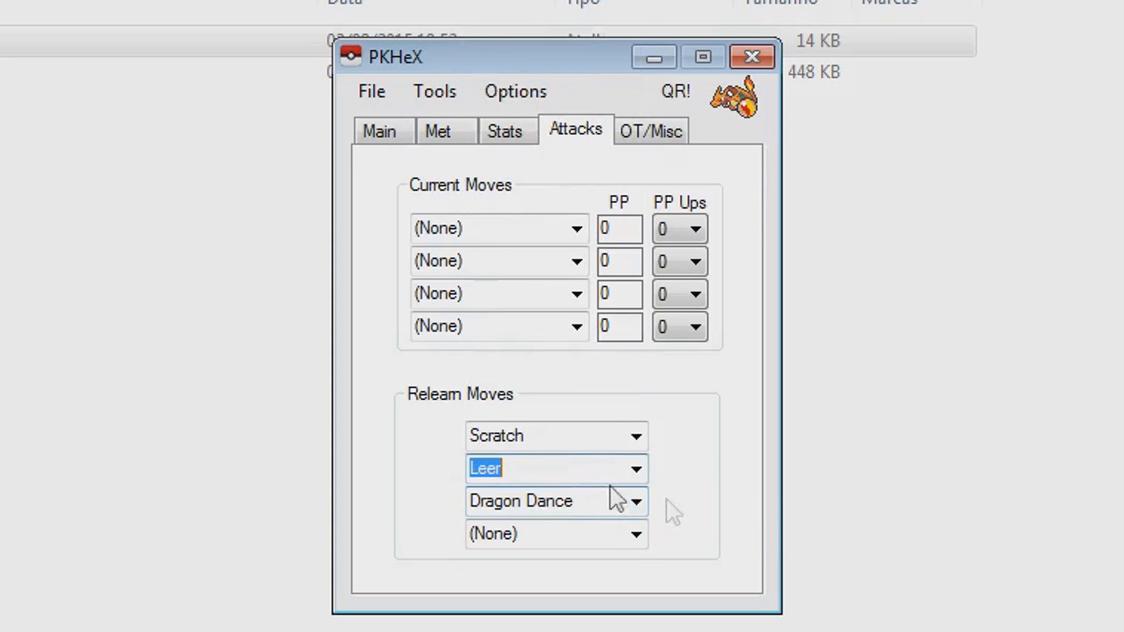
Set Charizard's first current move to Fire Blast and the second to Solar Beam.
click(497, 235)
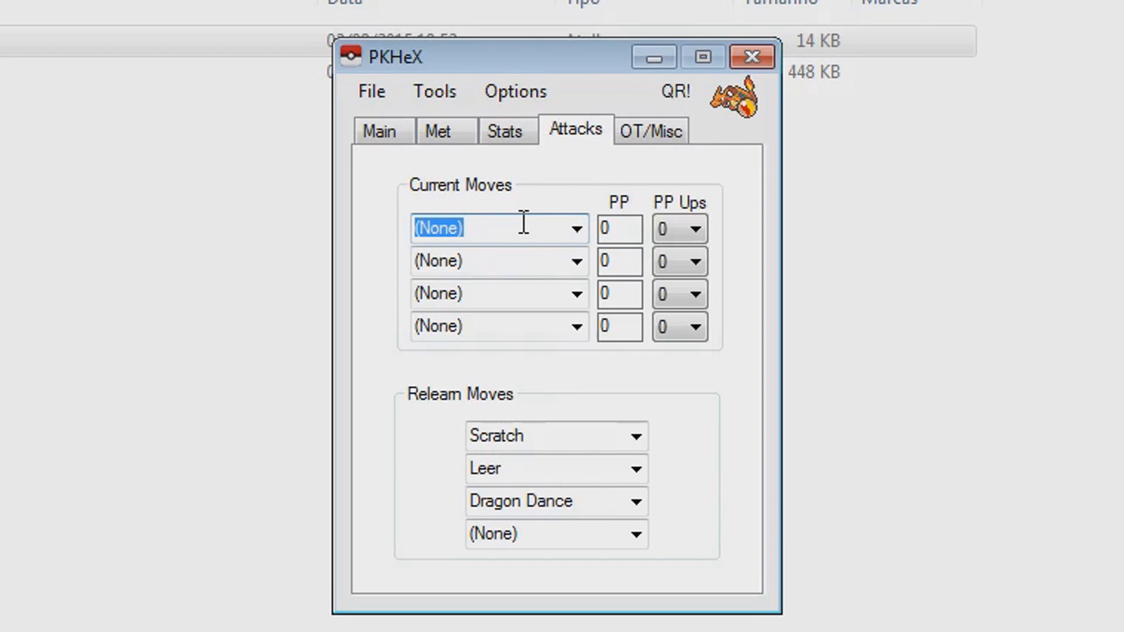
text(FUR)
key(BackSpace)
key(BackSpace)
key(BackSpace)
text(IRE Blast)
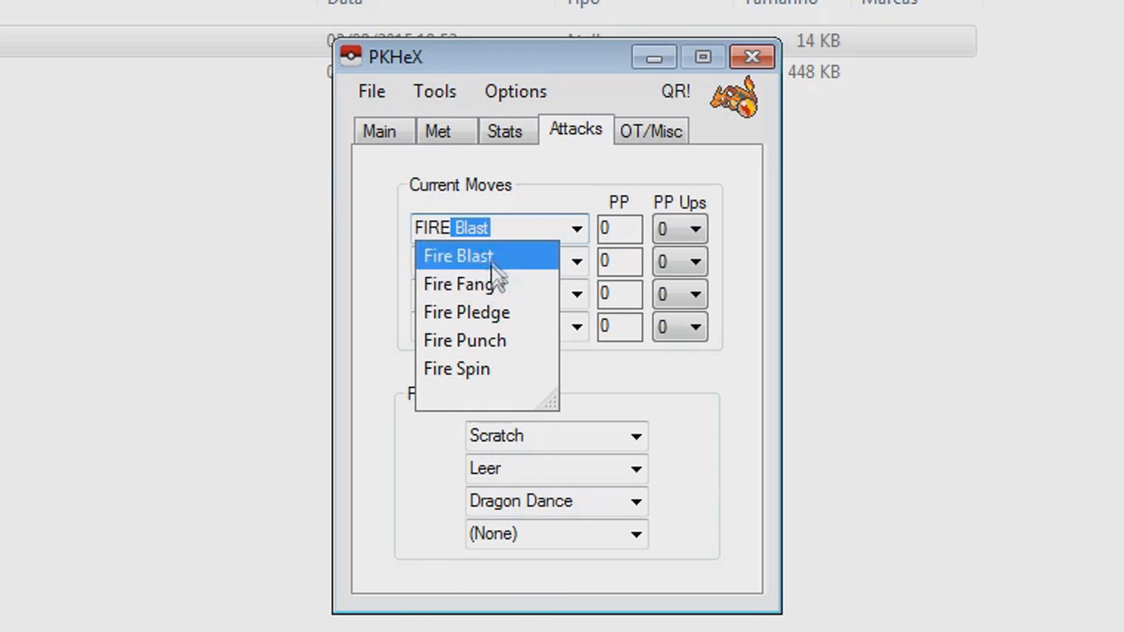
key(Return)
click(501, 262)
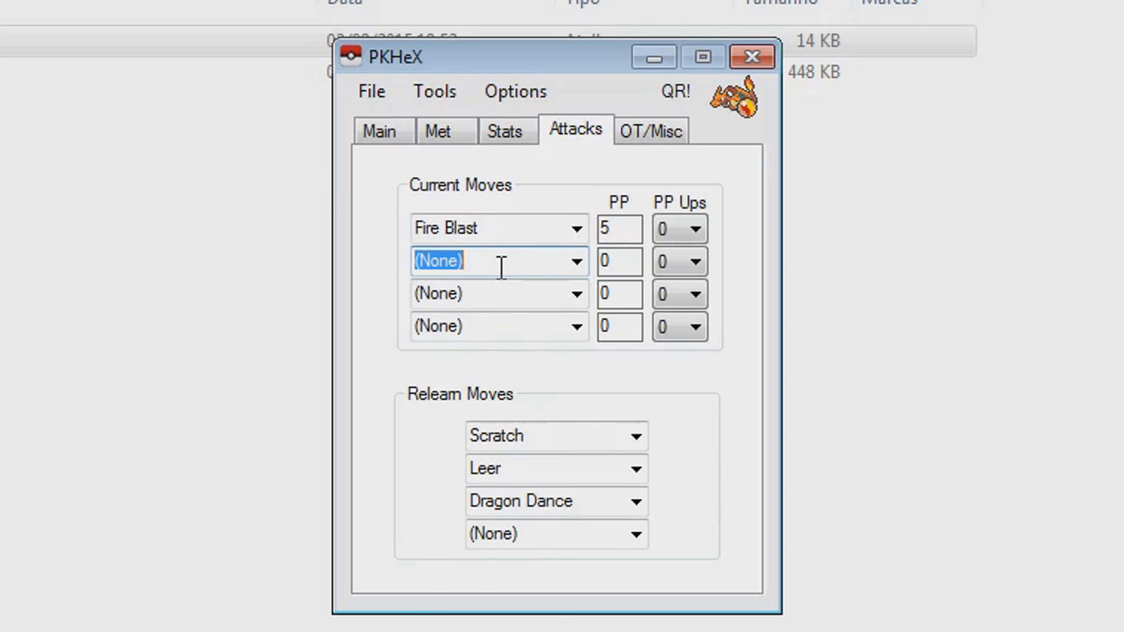
text(solar Beam)
key(Return)
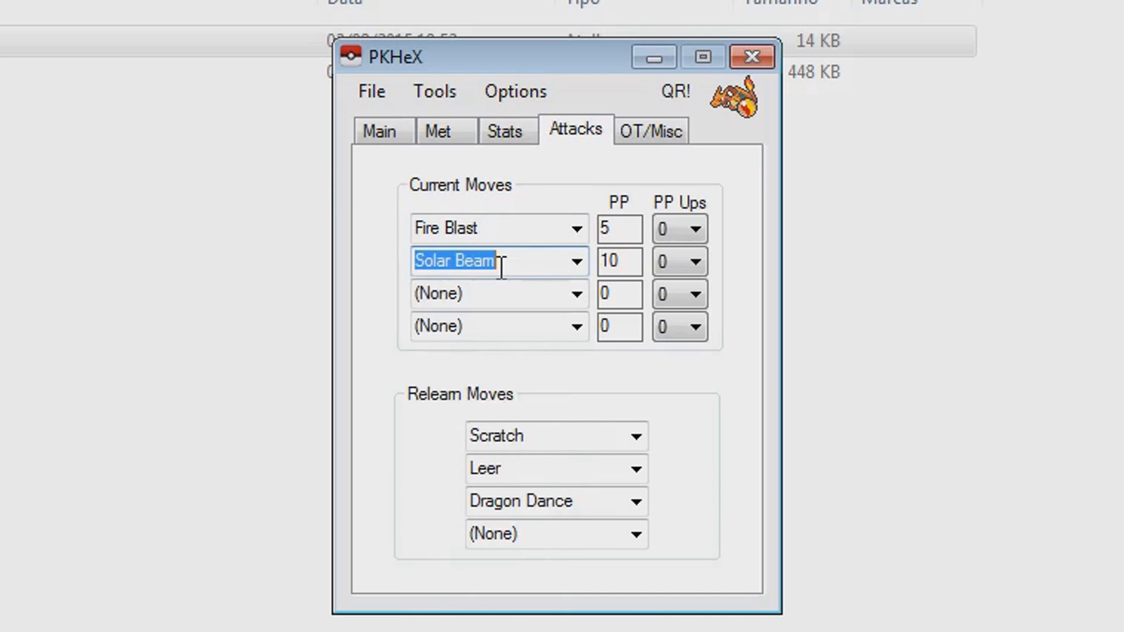
Set Charizard's third current move to Fly and the fourth to Earthquake.
click(528, 294)
text(fly)
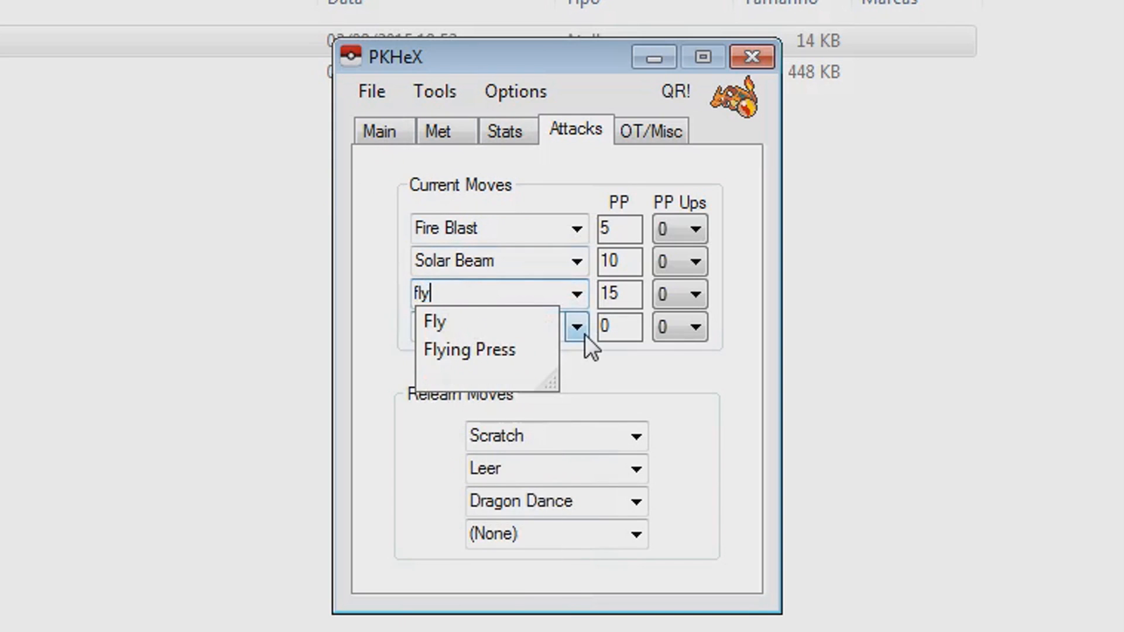
click(462, 323)
key(Tab)
text(e)
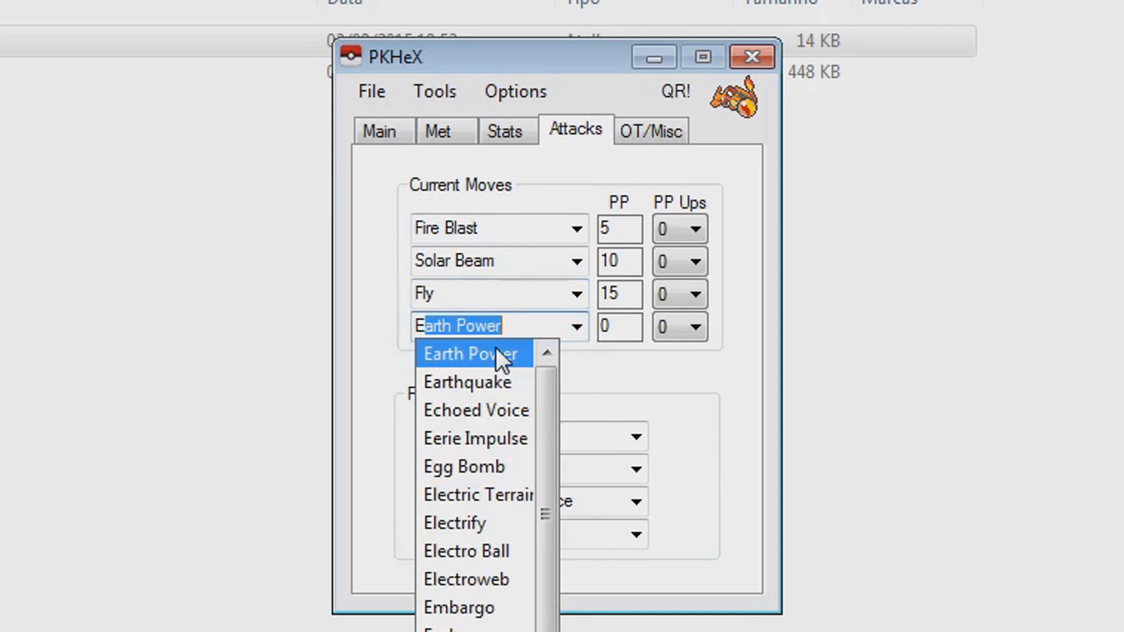
key(Down)
key(Return)
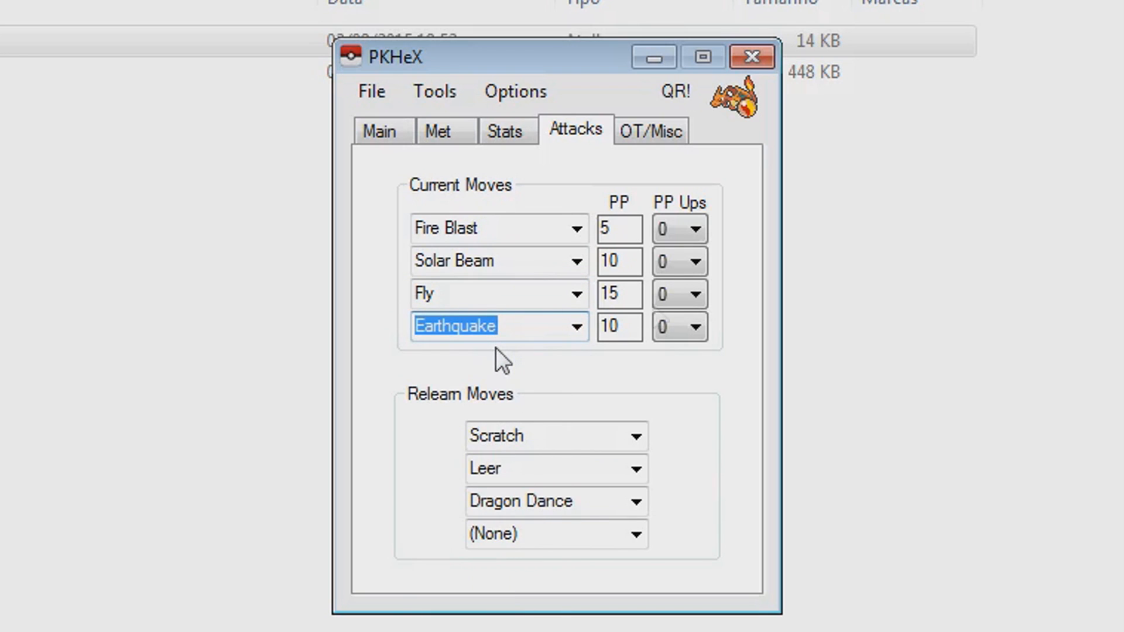
Set the PP Ups to 3 for all four current moves.
click(695, 227)
click(679, 301)
click(679, 262)
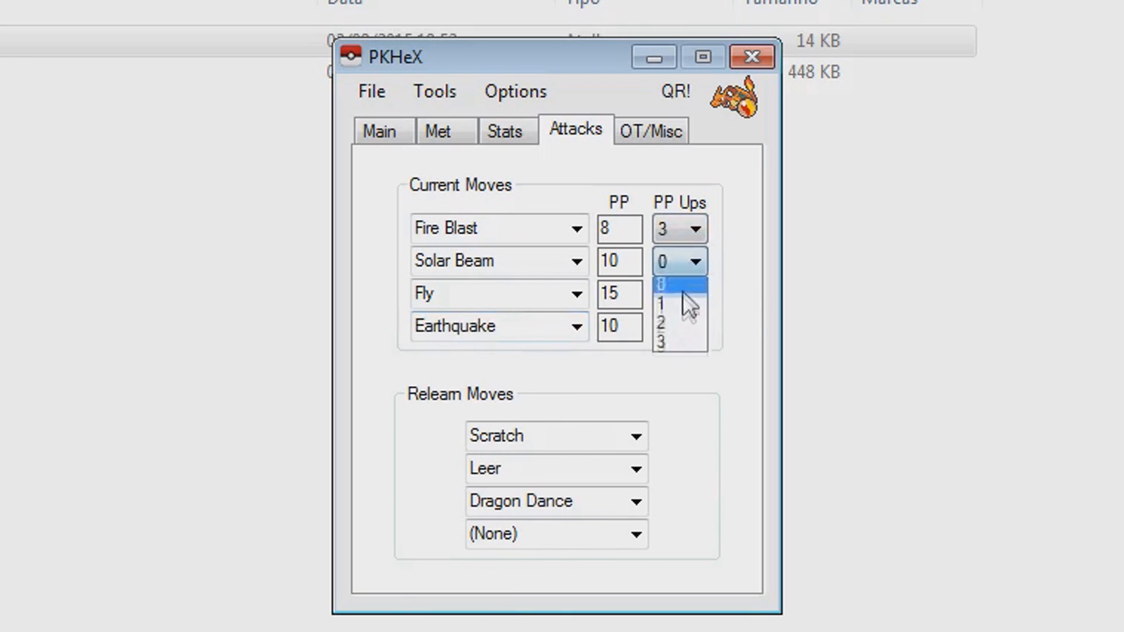
click(687, 346)
click(682, 294)
click(681, 377)
click(691, 326)
click(679, 412)
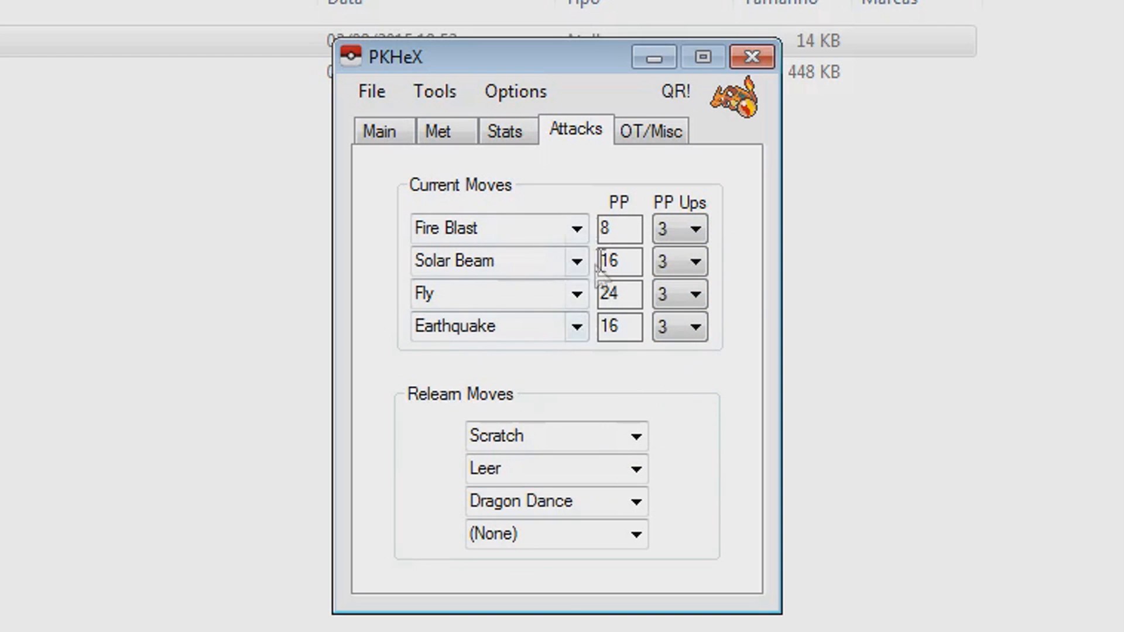
Fill in the trainer information with the trainer's TID and SID numbers and the OT name FARAWAY.
click(640, 130)
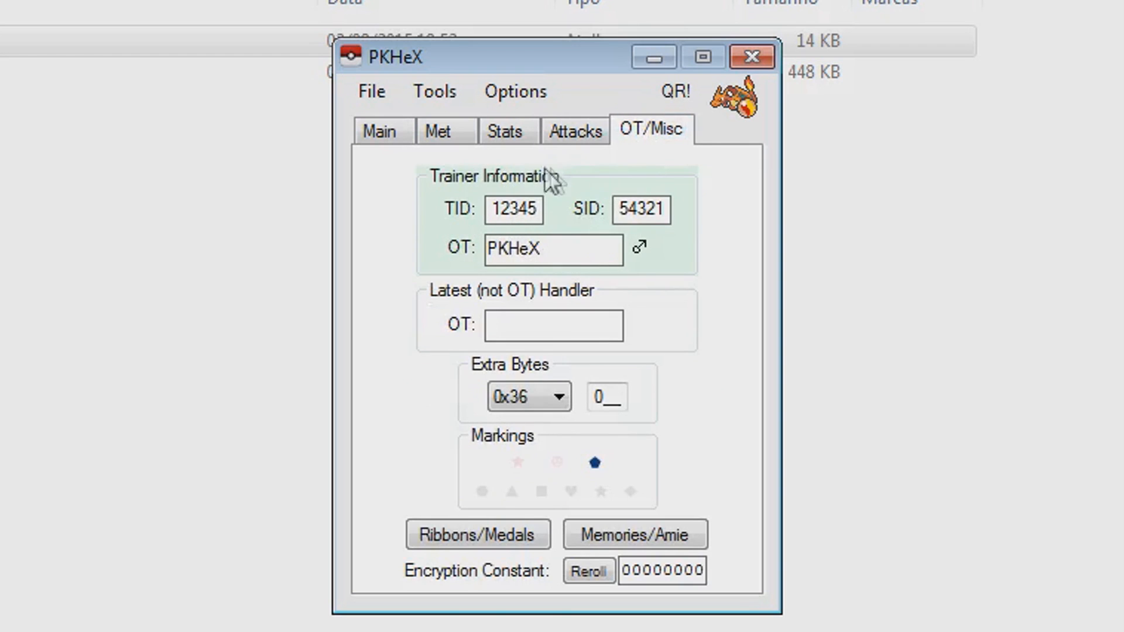
double_click(499, 210)
text(54318)
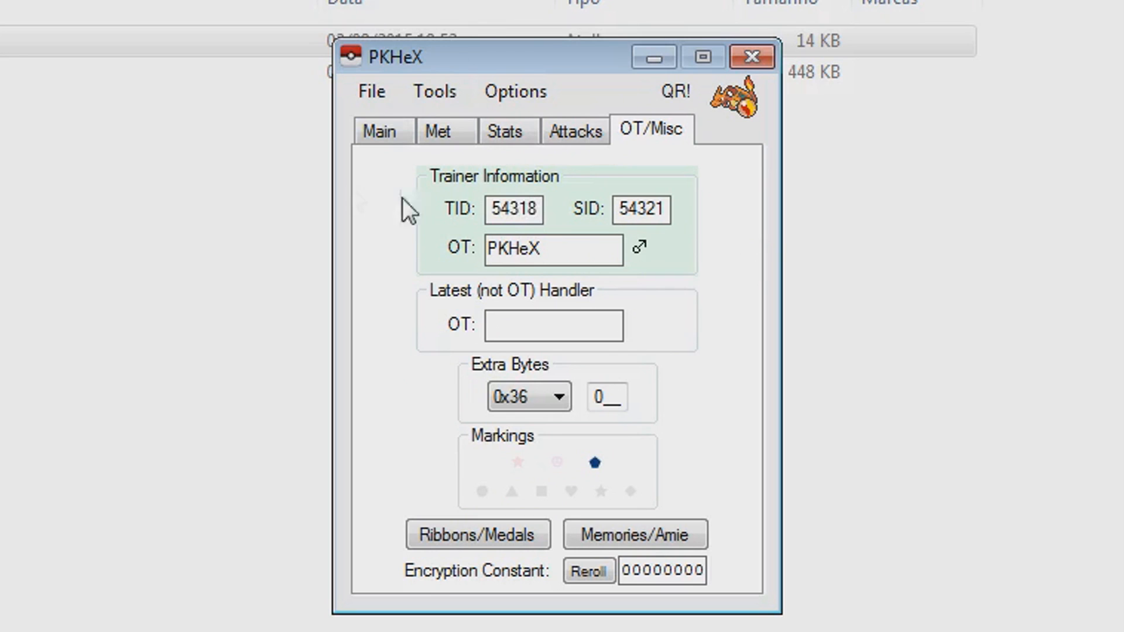
double_click(663, 210)
text(04602)
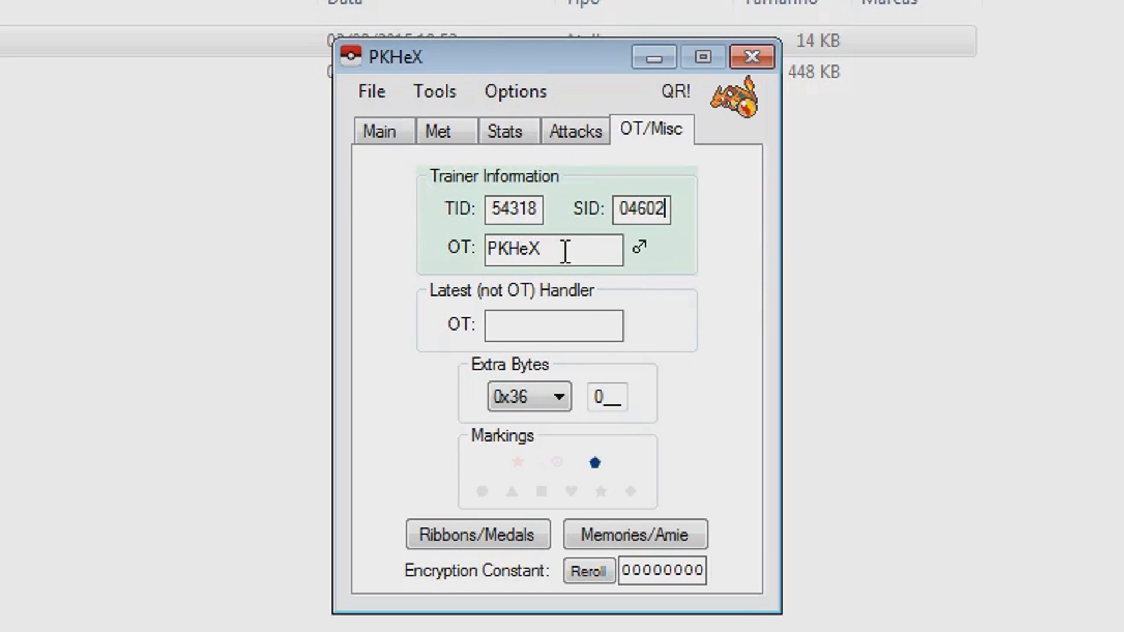
double_click(519, 253)
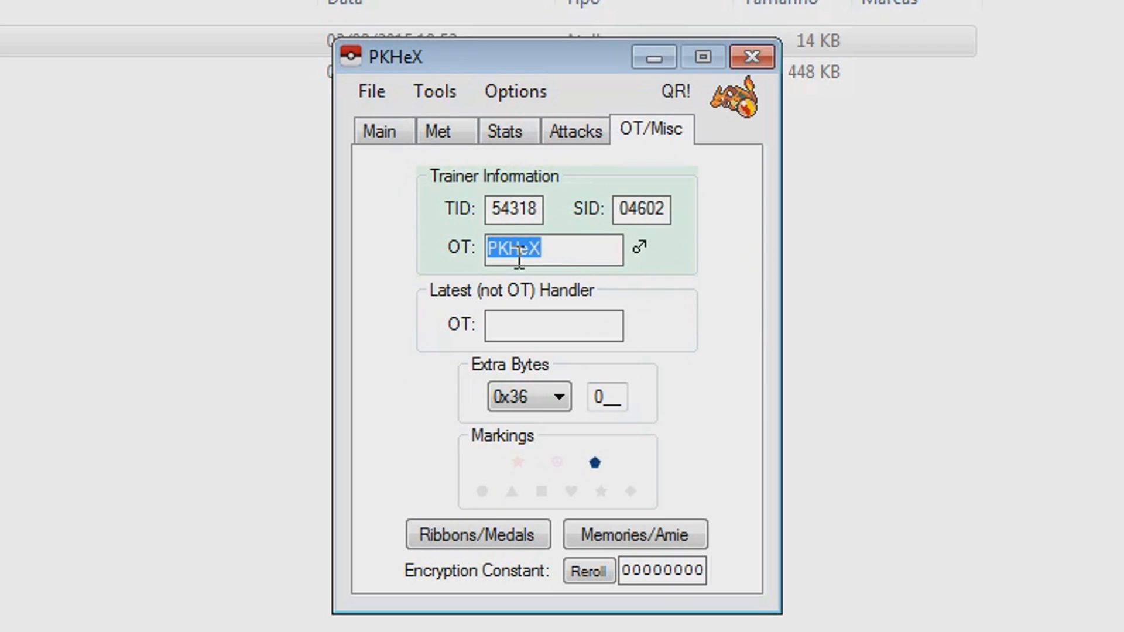
text(FARAW)
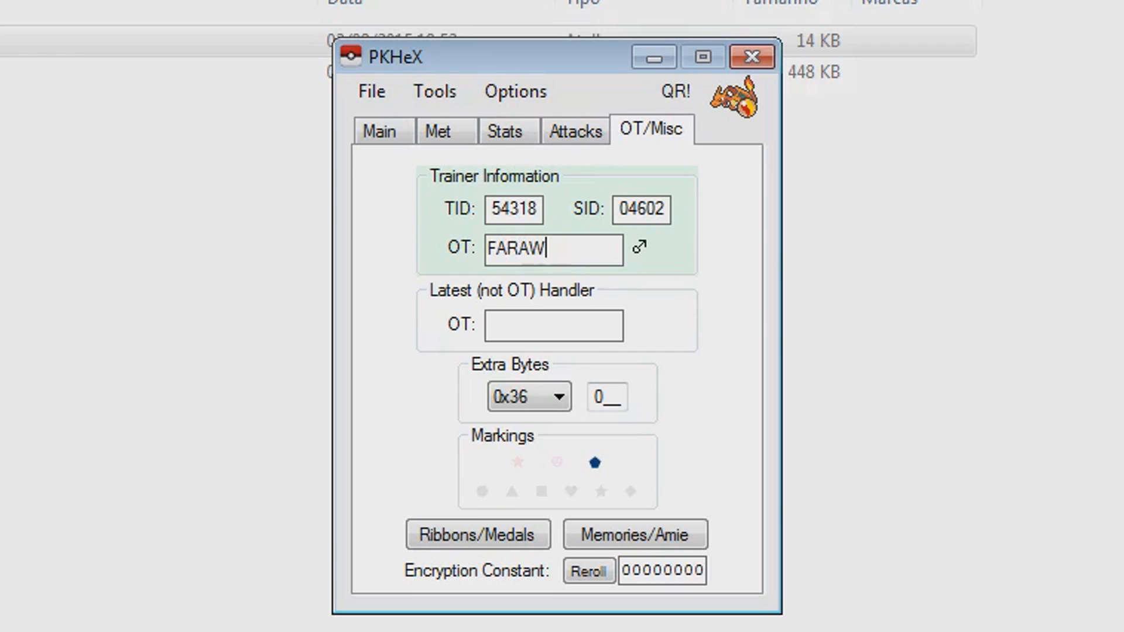
text(AY)
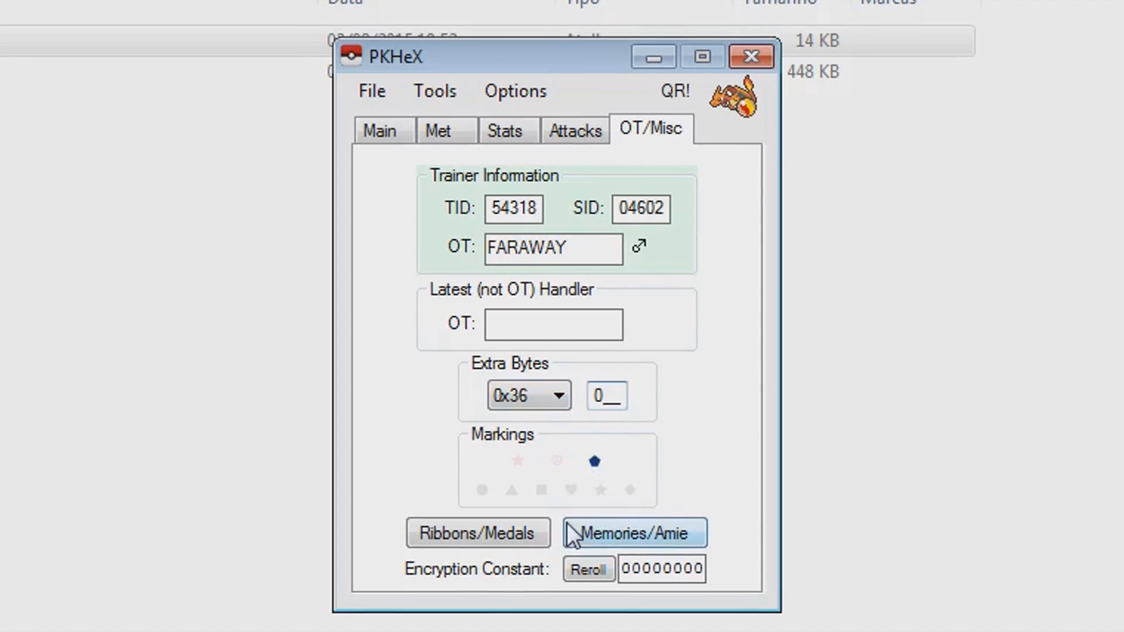
Give Charizard an OT memory of defeating the Champion with the feeling "it had some difficulty", and save the memory settings.
click(603, 488)
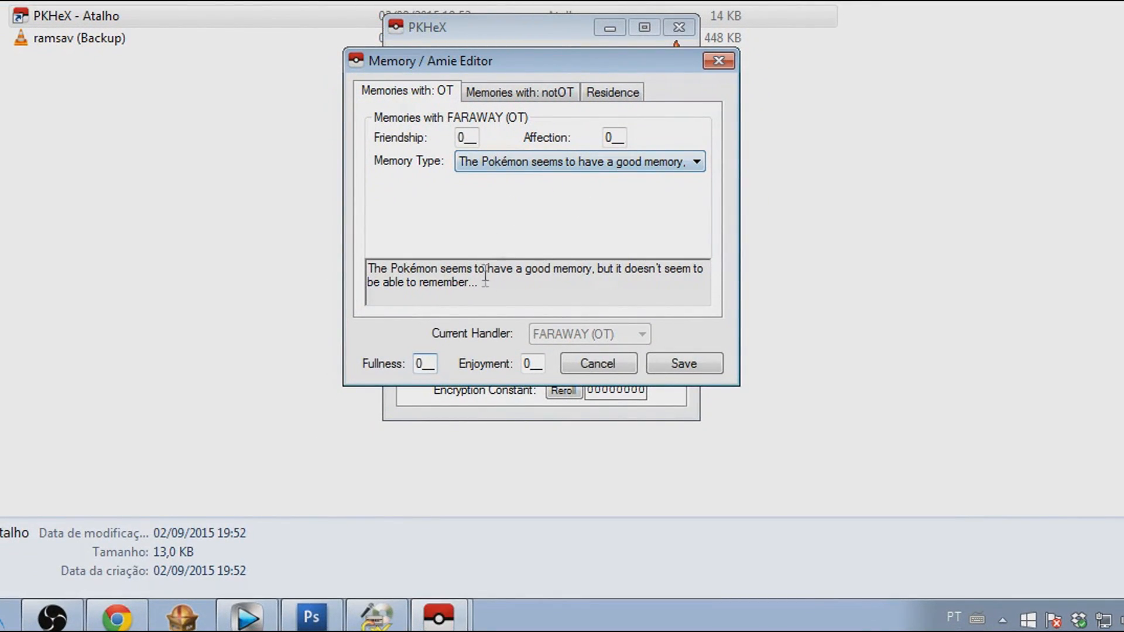
click(526, 164)
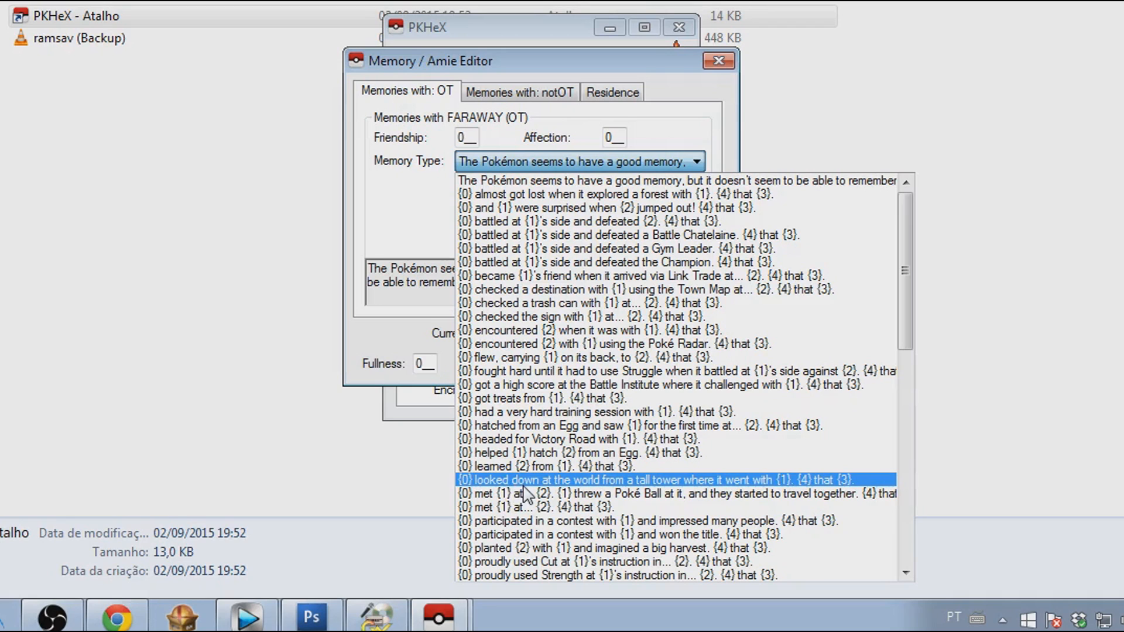
click(593, 262)
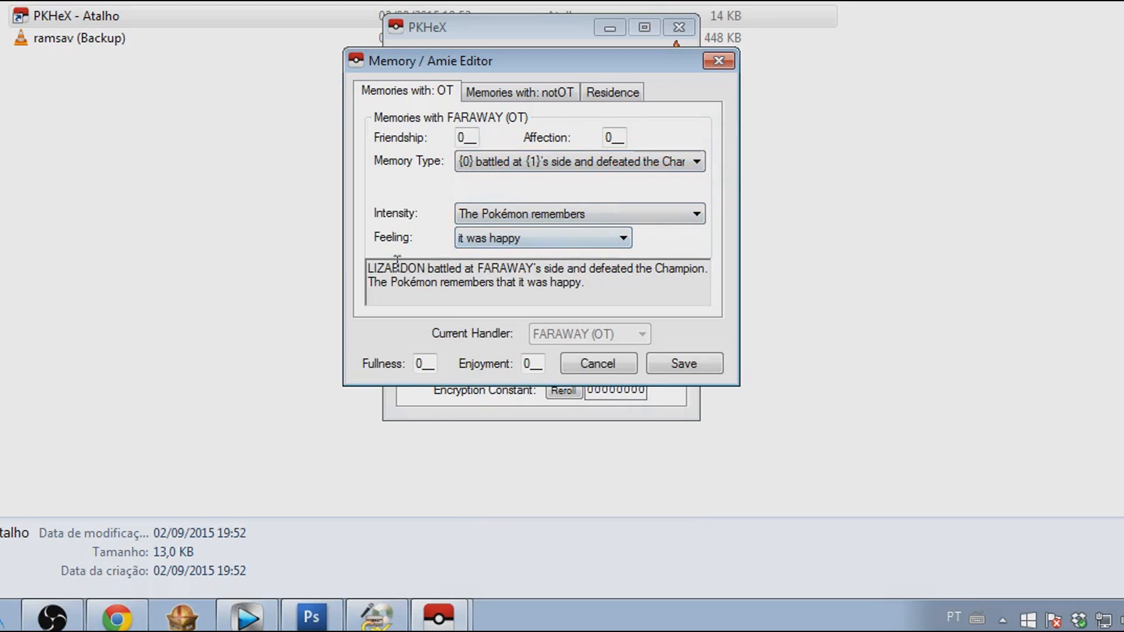
click(544, 240)
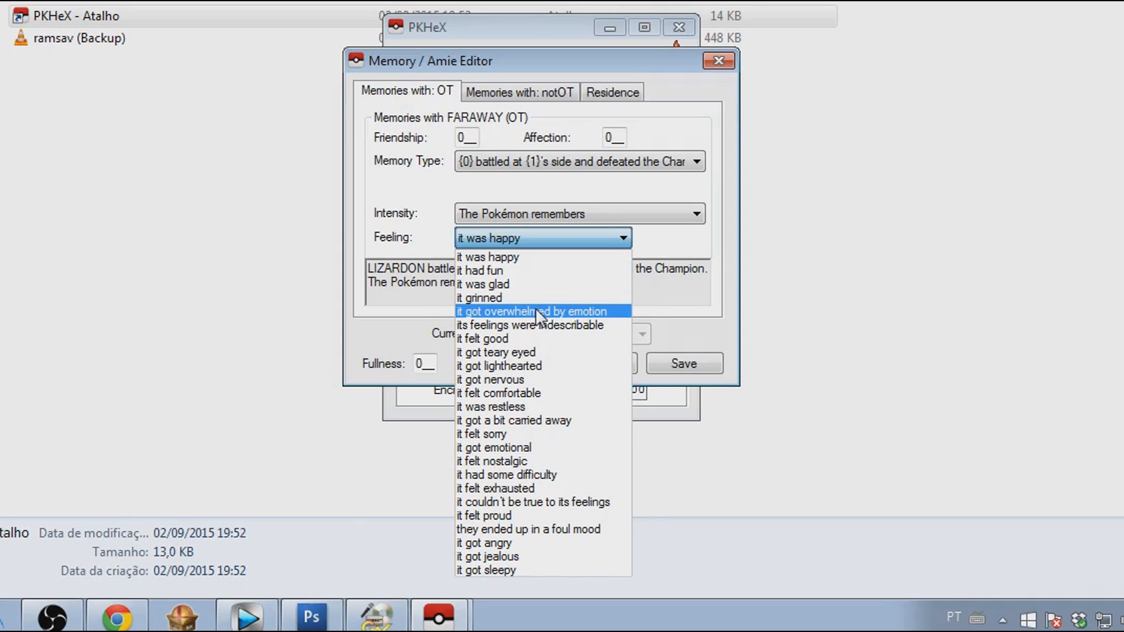
click(504, 476)
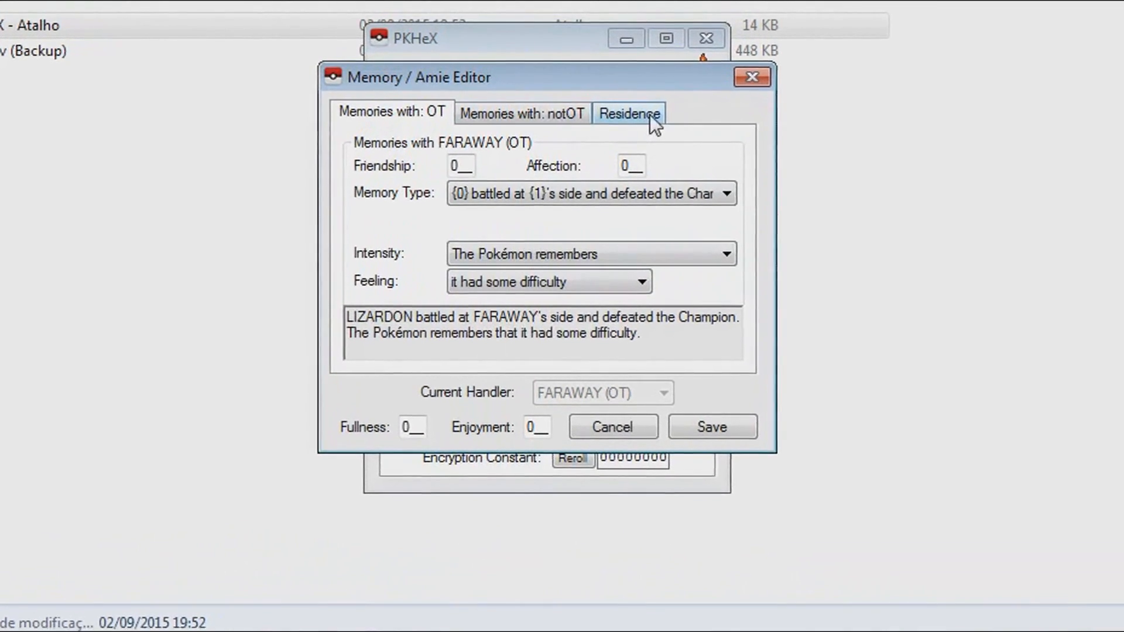
click(644, 115)
click(399, 115)
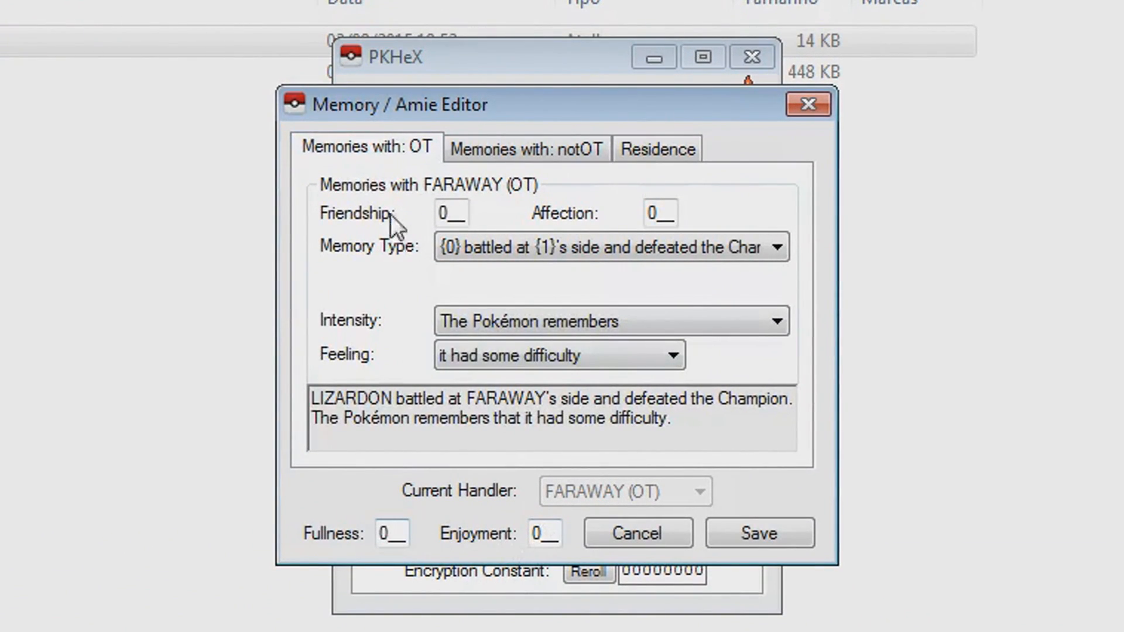
click(754, 541)
Reroll Charizard's PID to a random value, trying the shiny option before rerolling the PID once more.
click(385, 129)
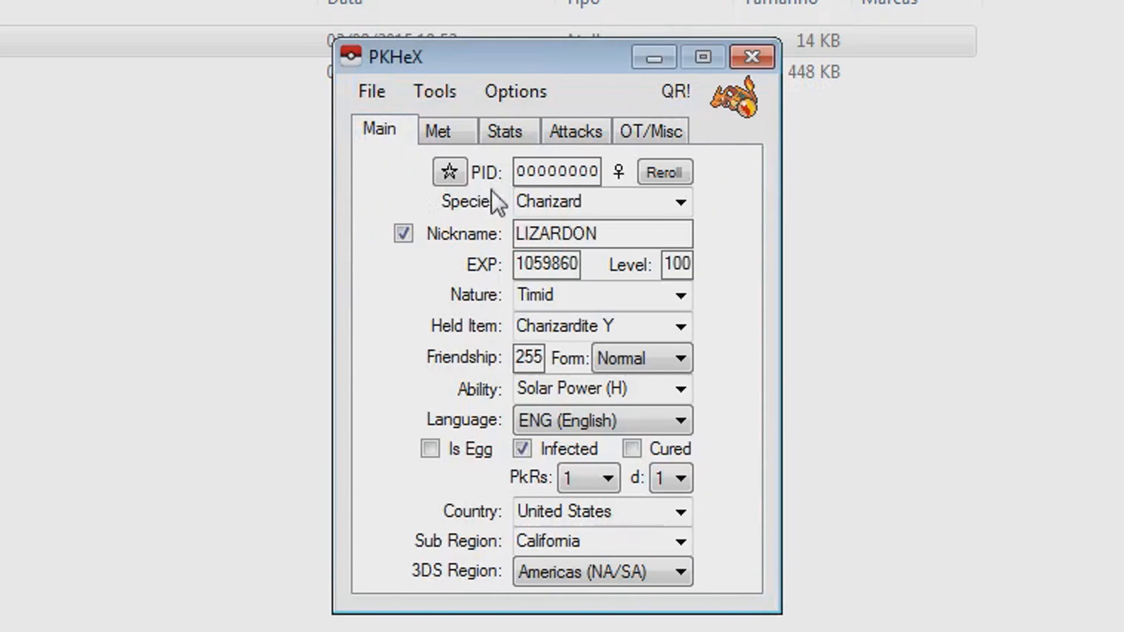
click(665, 173)
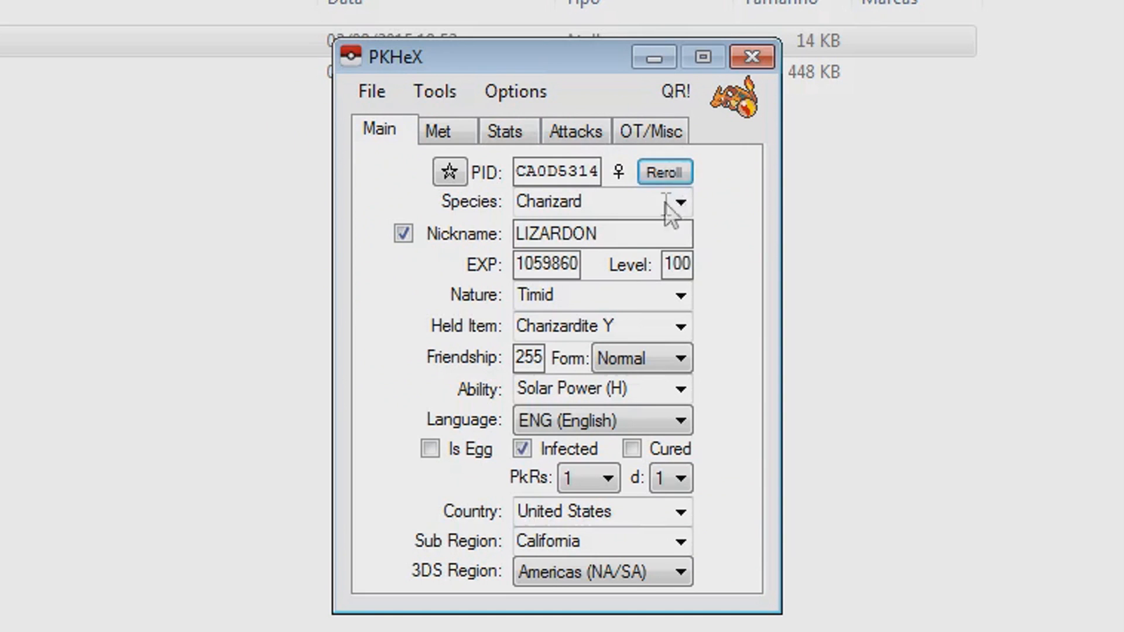
click(664, 172)
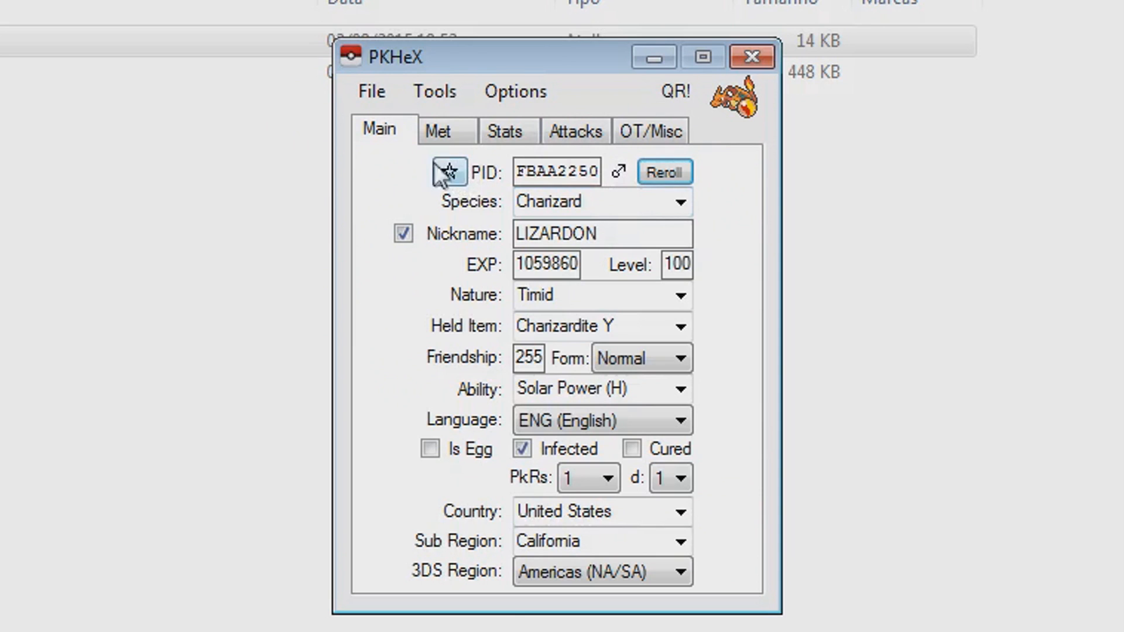
click(449, 173)
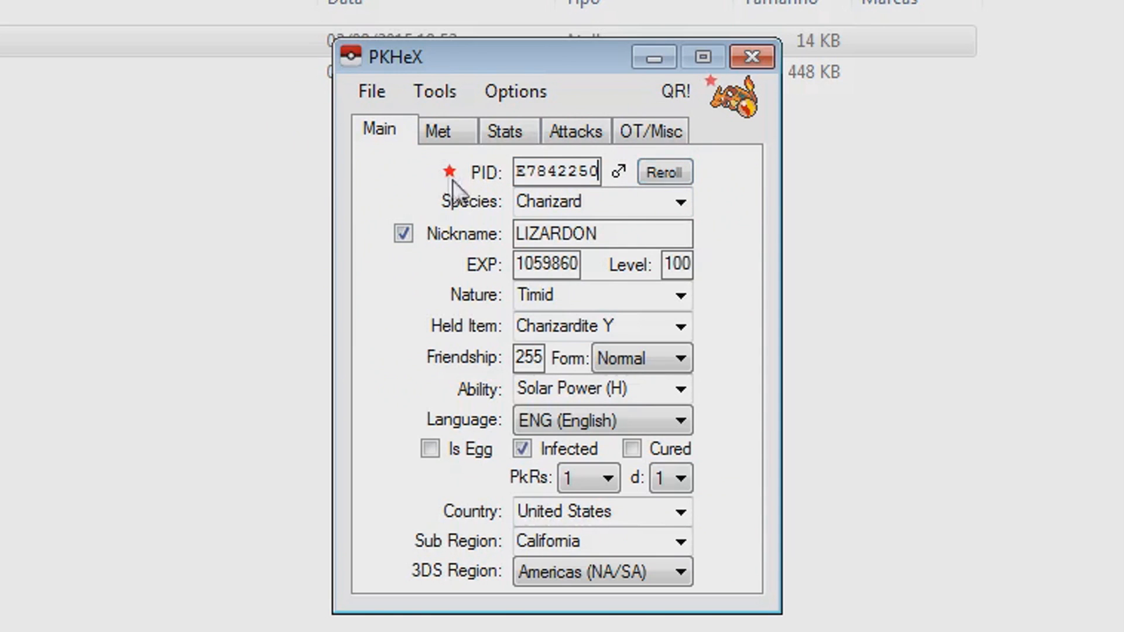
click(656, 172)
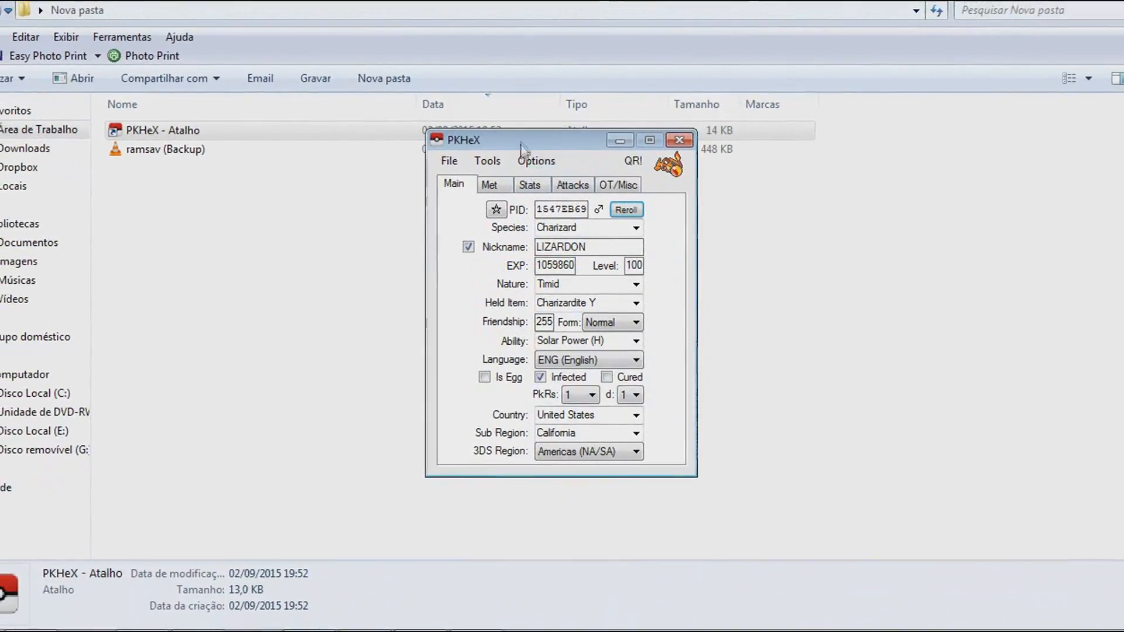
Display the QR code for the finished Charizard and close it.
click(629, 169)
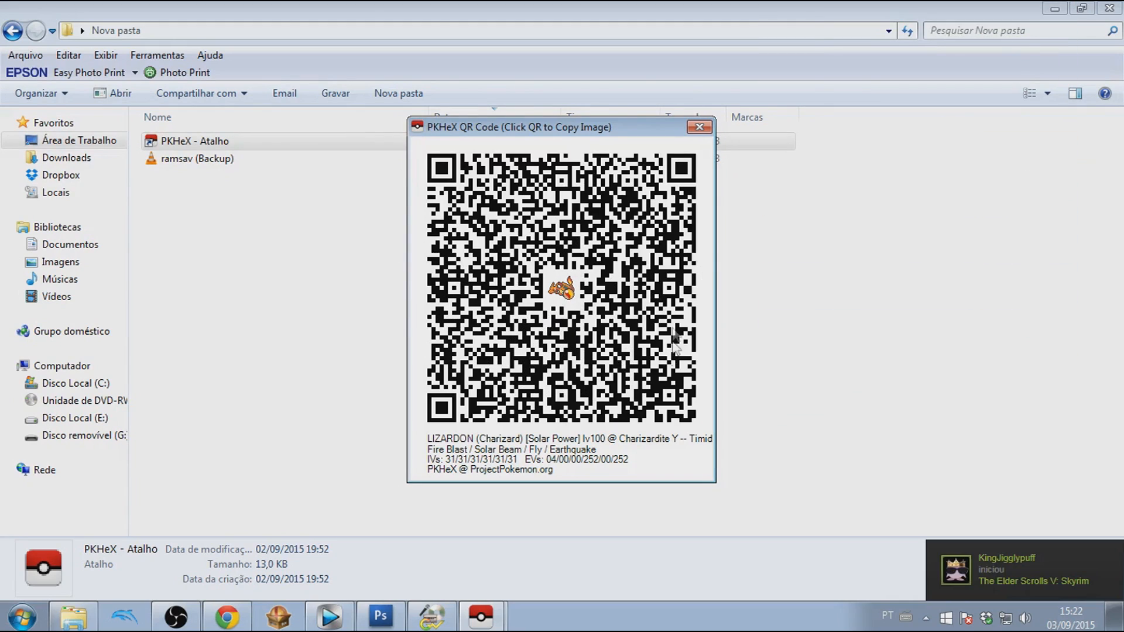
click(699, 127)
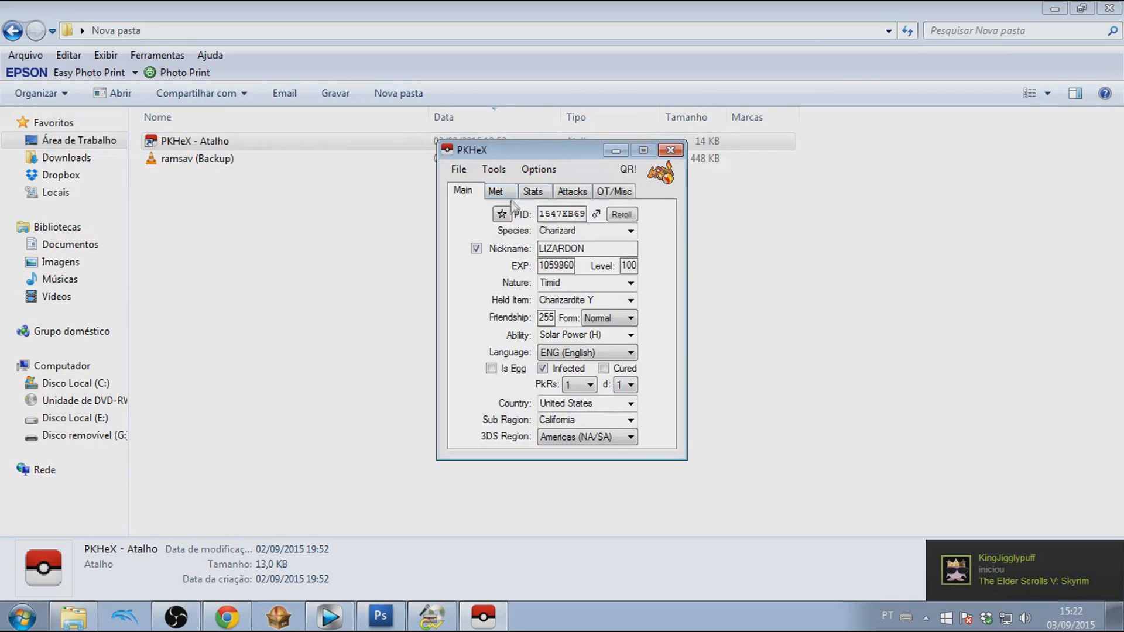
Save the Charizard as the PKX file "LIZARDON - 1547EB69" in the desktop folder Nova pasta.
click(459, 170)
click(485, 207)
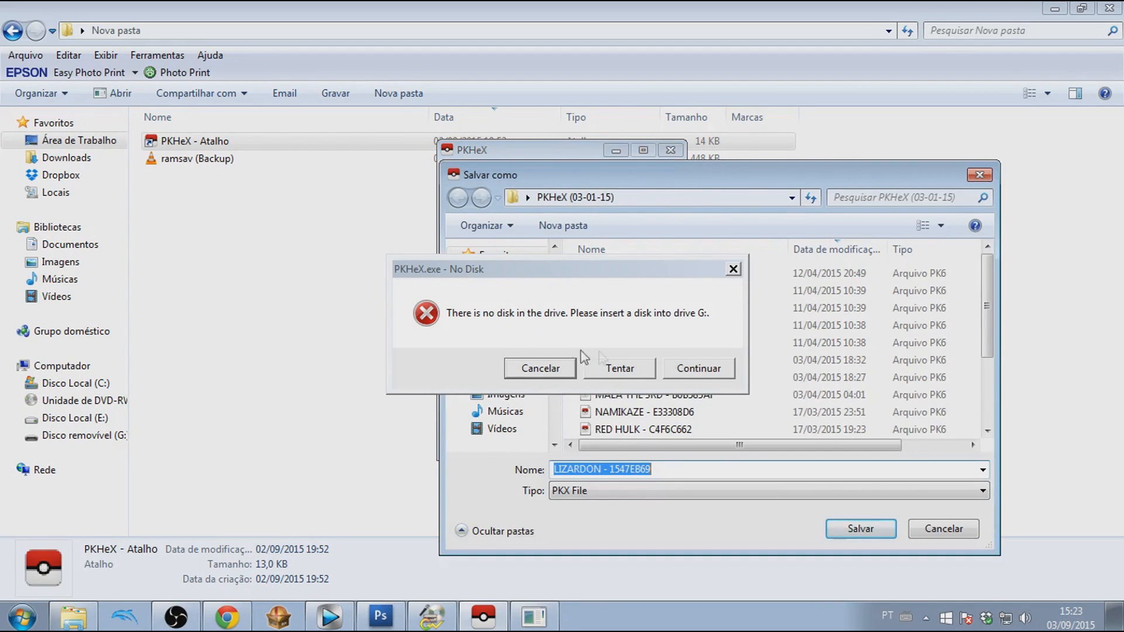
click(541, 368)
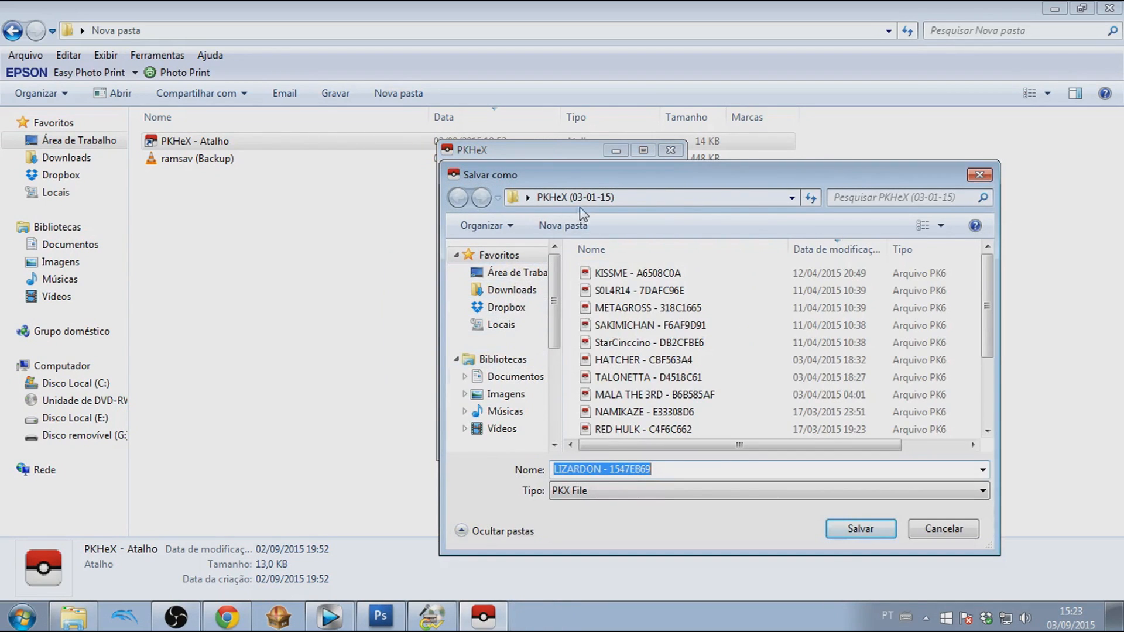
click(524, 275)
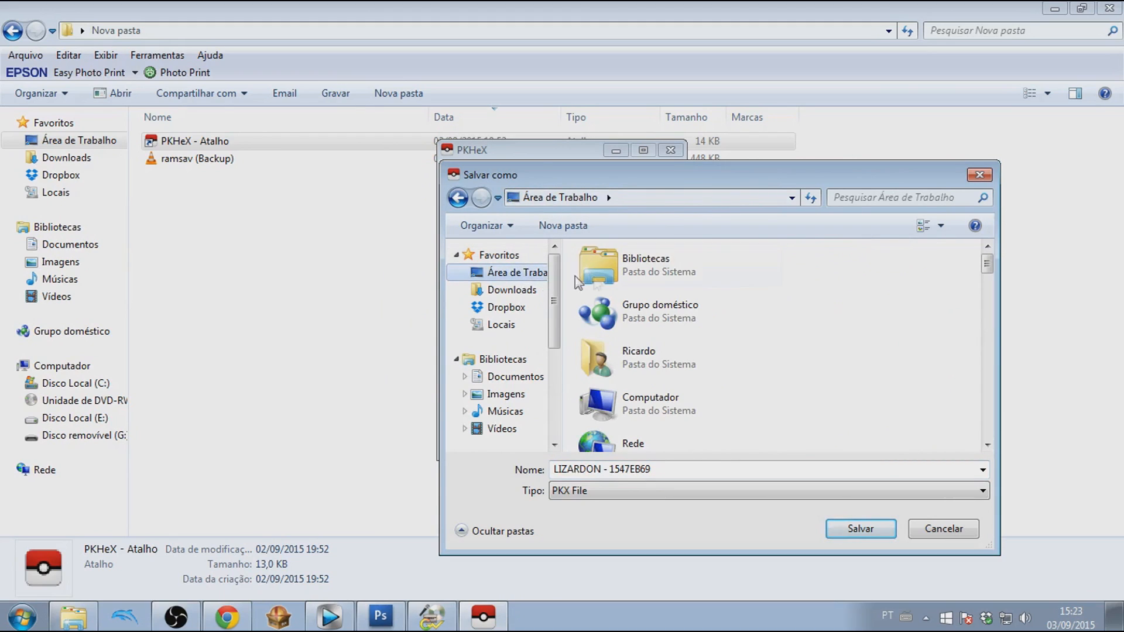
drag(672, 468, 525, 456)
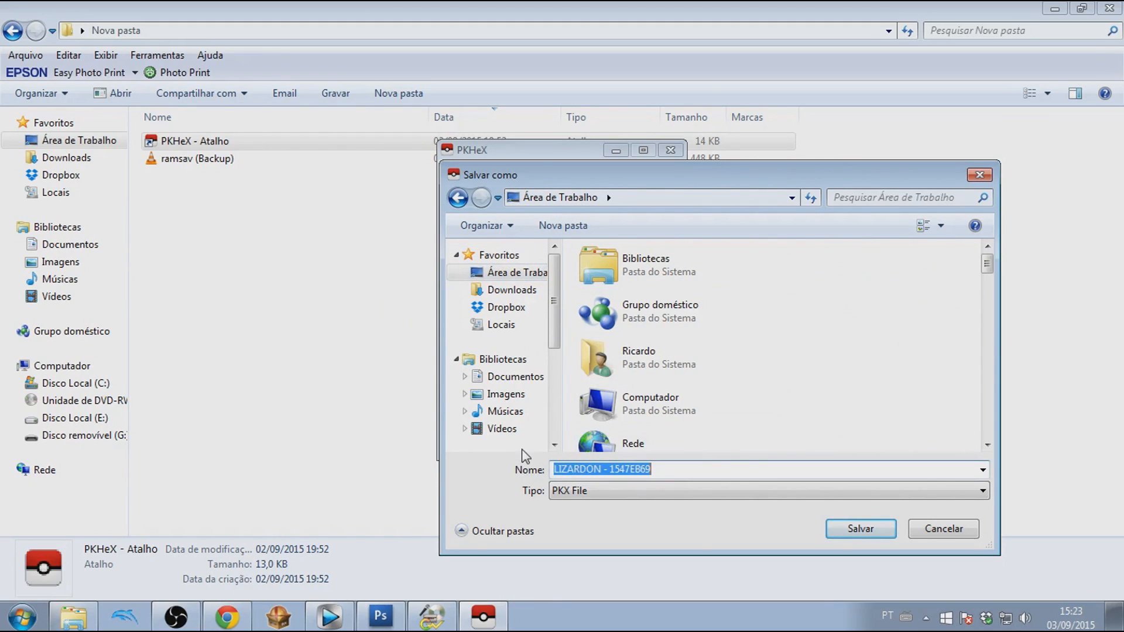
text(N)
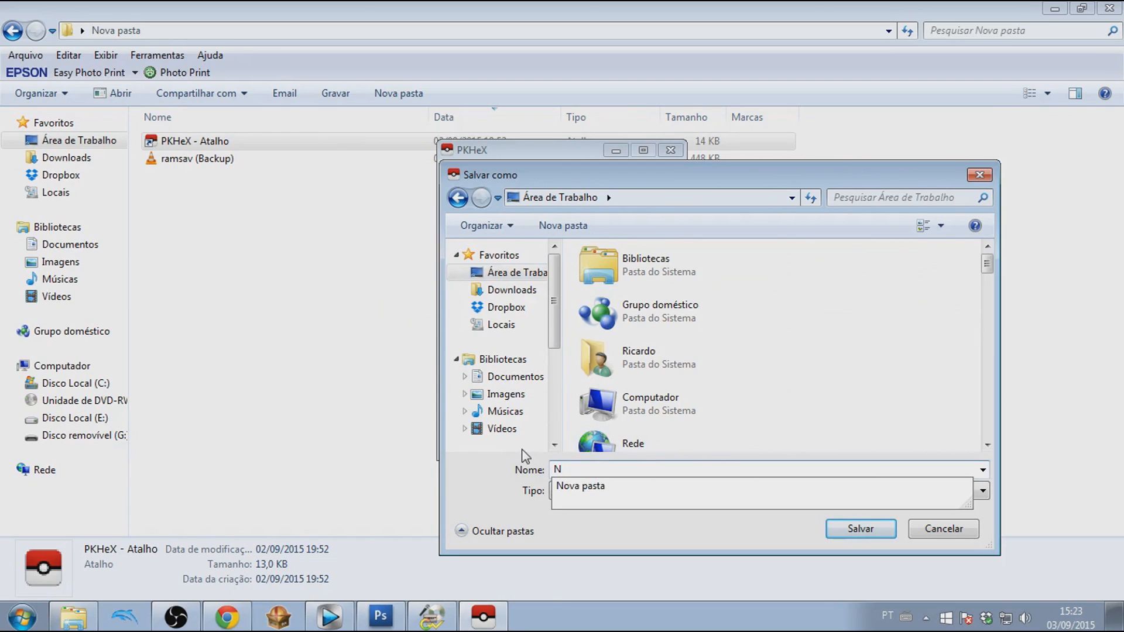
key(Down)
key(Return)
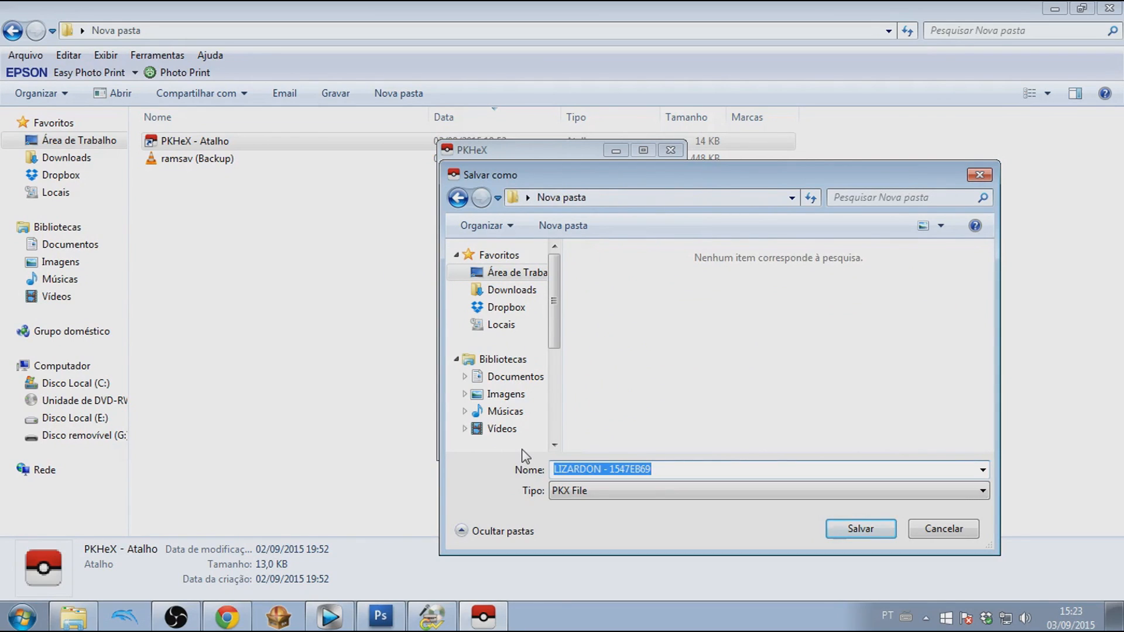
click(579, 493)
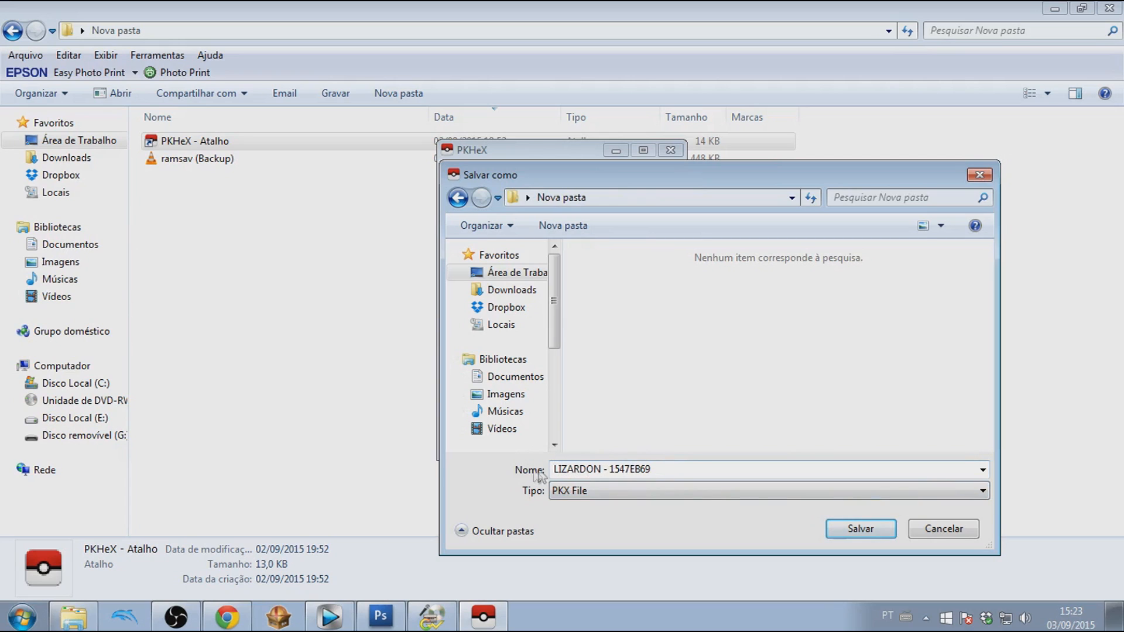
click(859, 530)
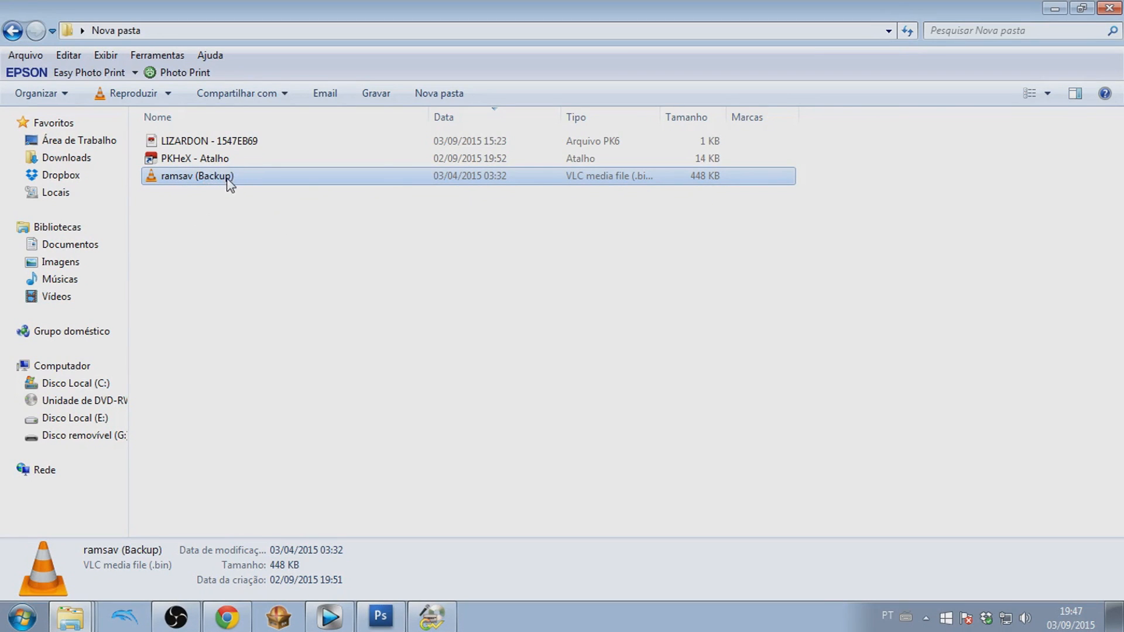
Start PKHeX from its shortcut in Nova pasta and load the ramsav (Backup) save file into it.
click(215, 141)
double_click(218, 159)
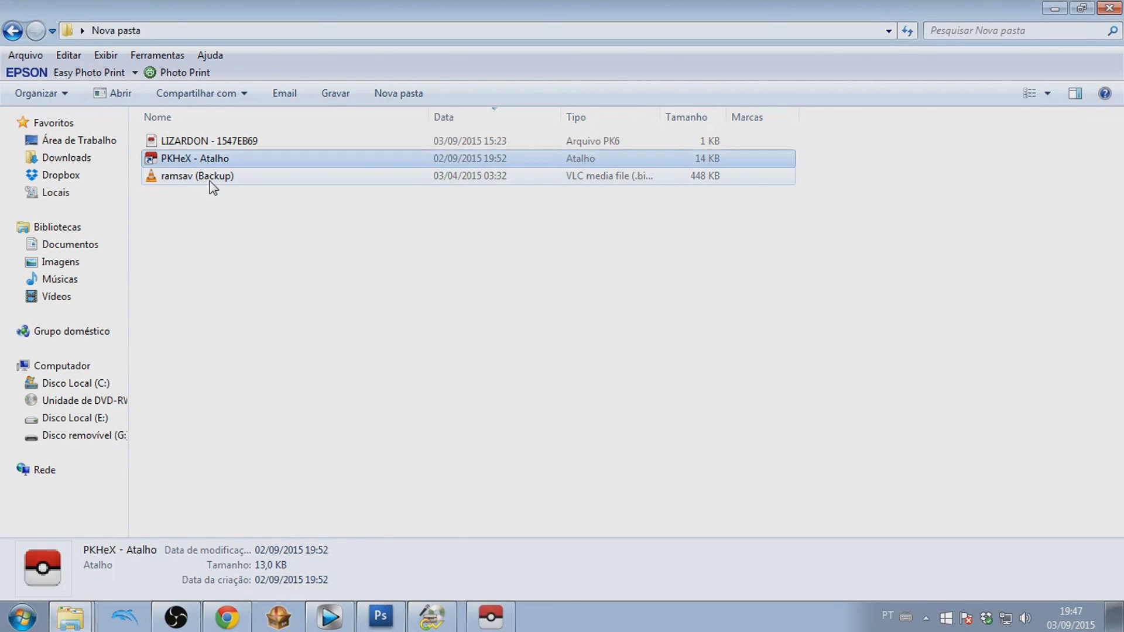
click(223, 178)
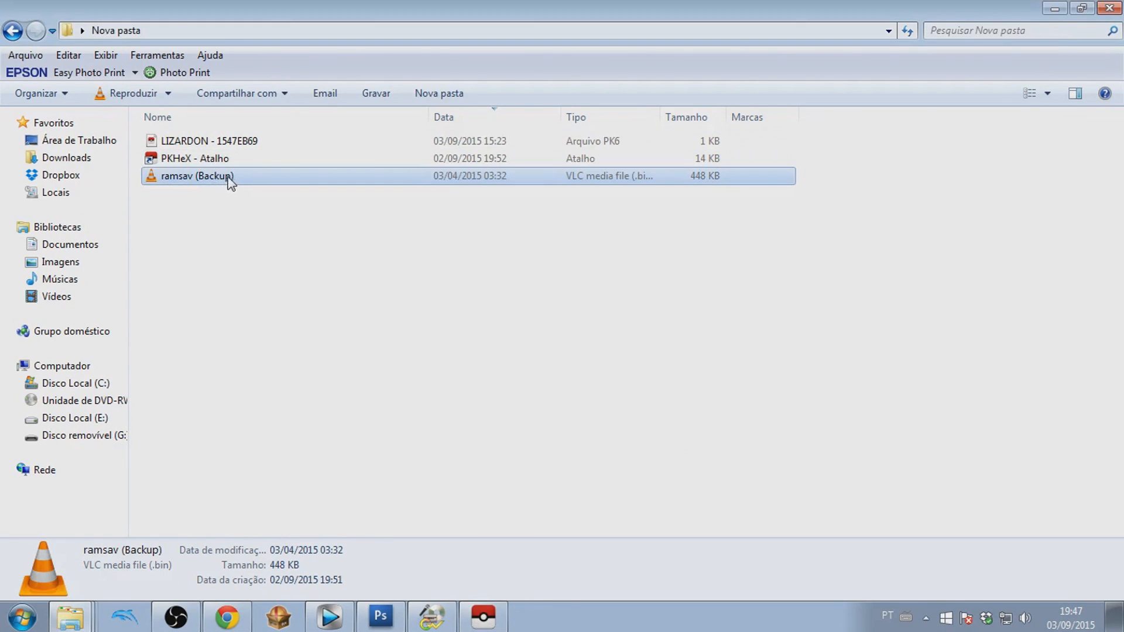
click(483, 615)
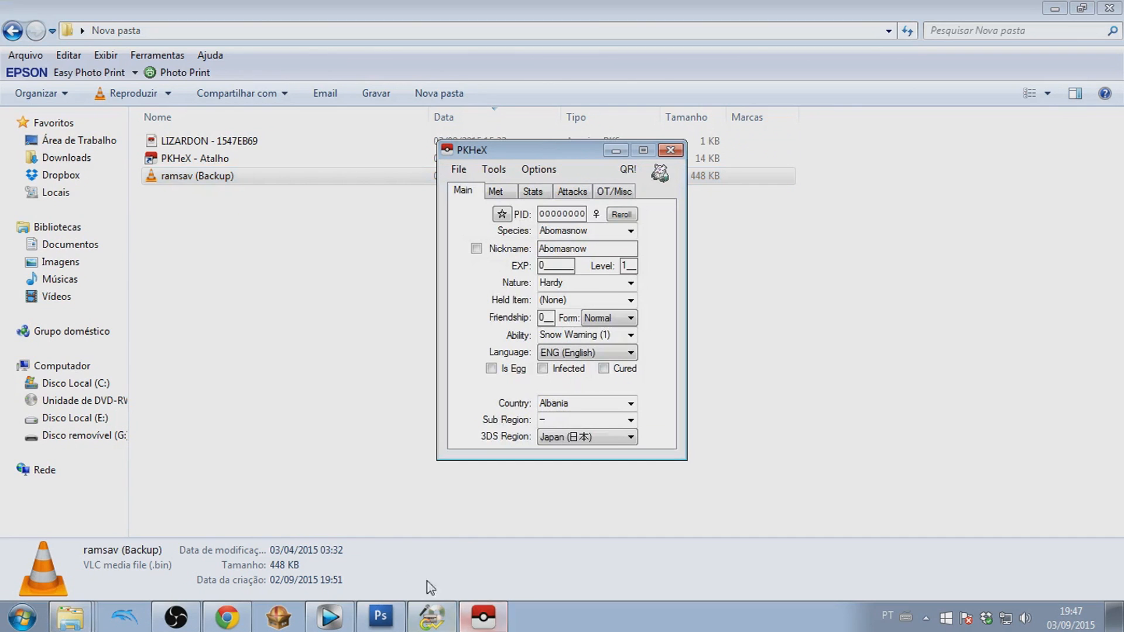
drag(196, 178, 574, 169)
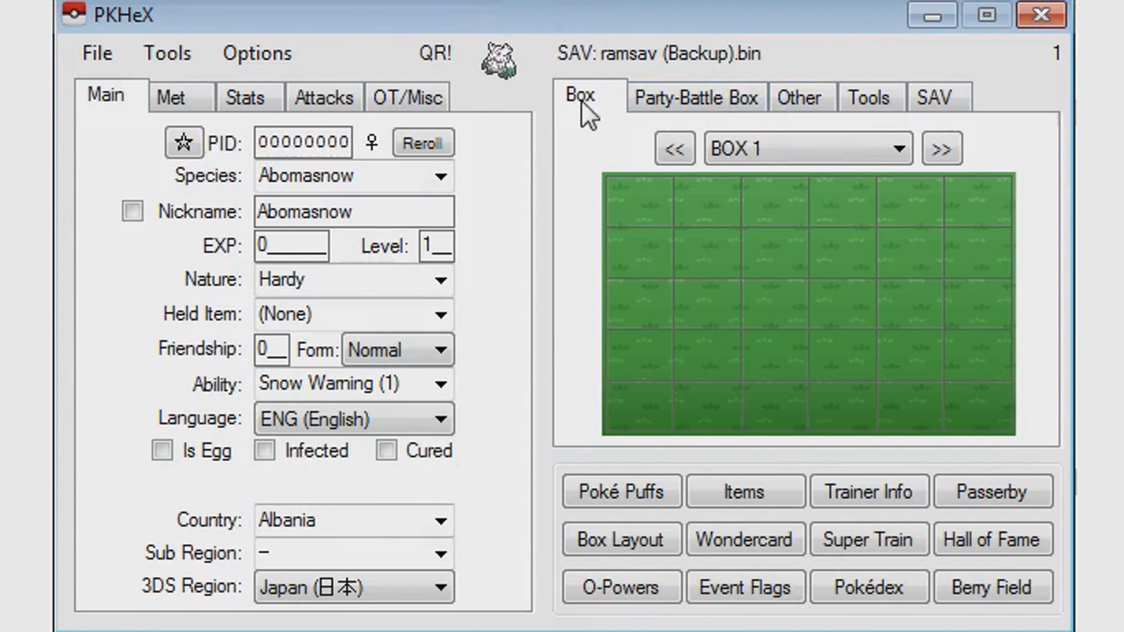
Browse the save's Pokémon boxes back from BOX 1 to TEAM BREED 3, and return to the 5 IV box.
click(664, 144)
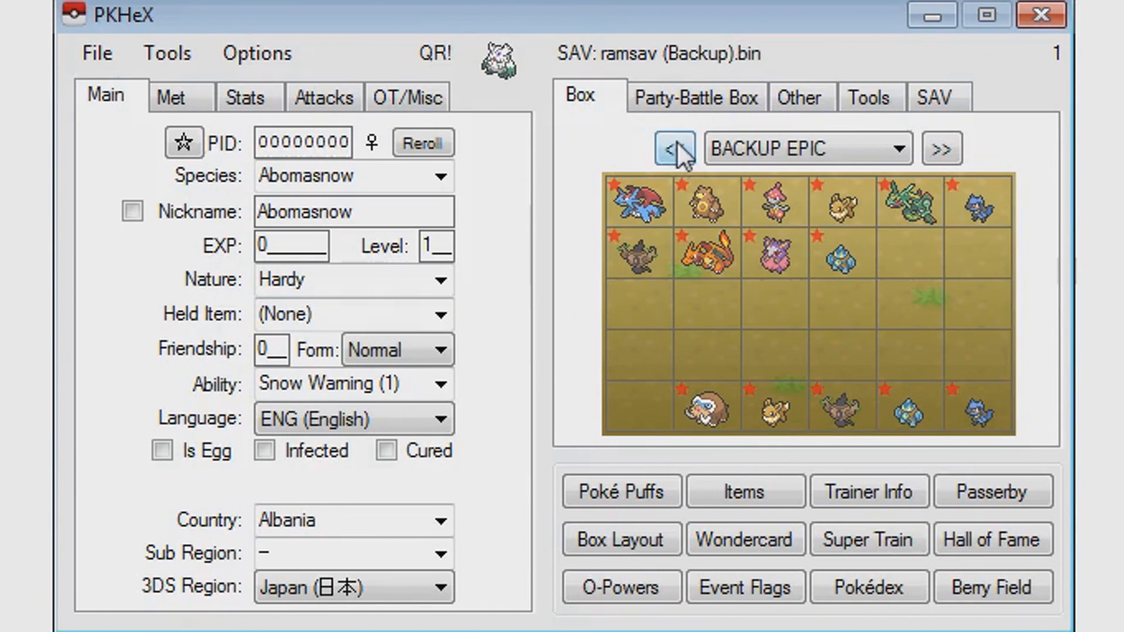
click(675, 141)
click(676, 141)
click(674, 140)
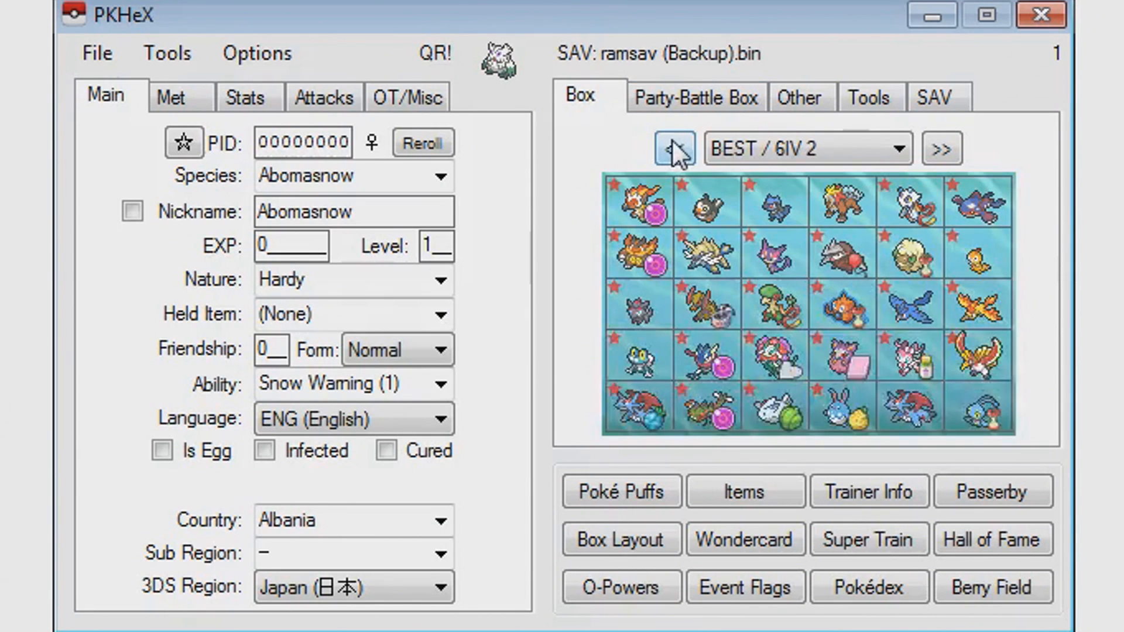
click(672, 140)
click(672, 140)
click(668, 139)
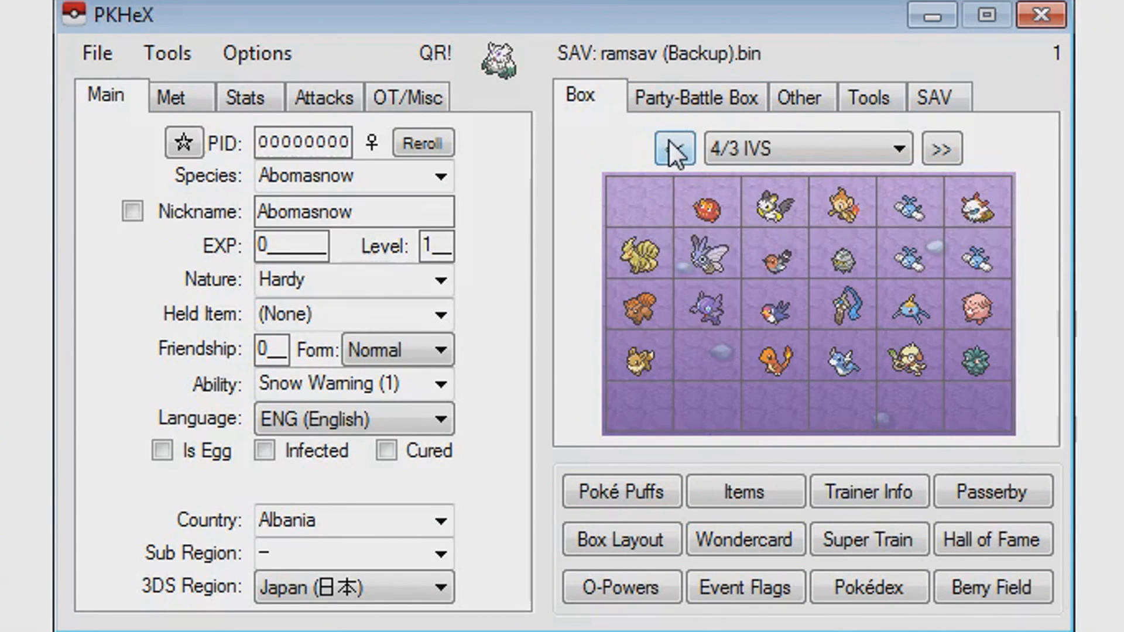
click(667, 139)
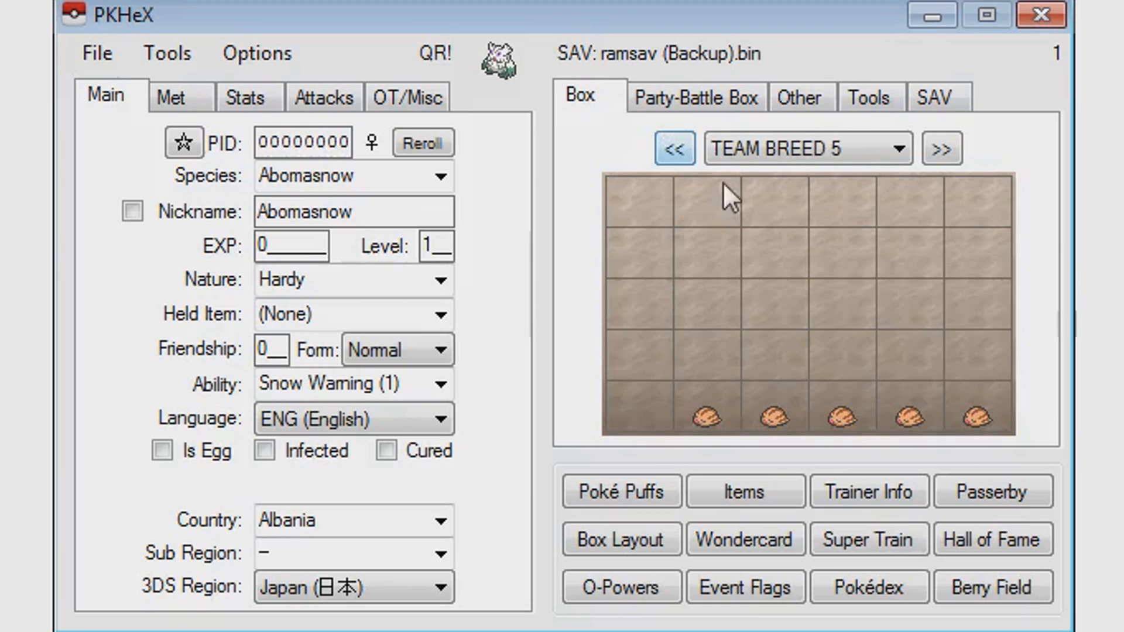
click(676, 156)
click(676, 157)
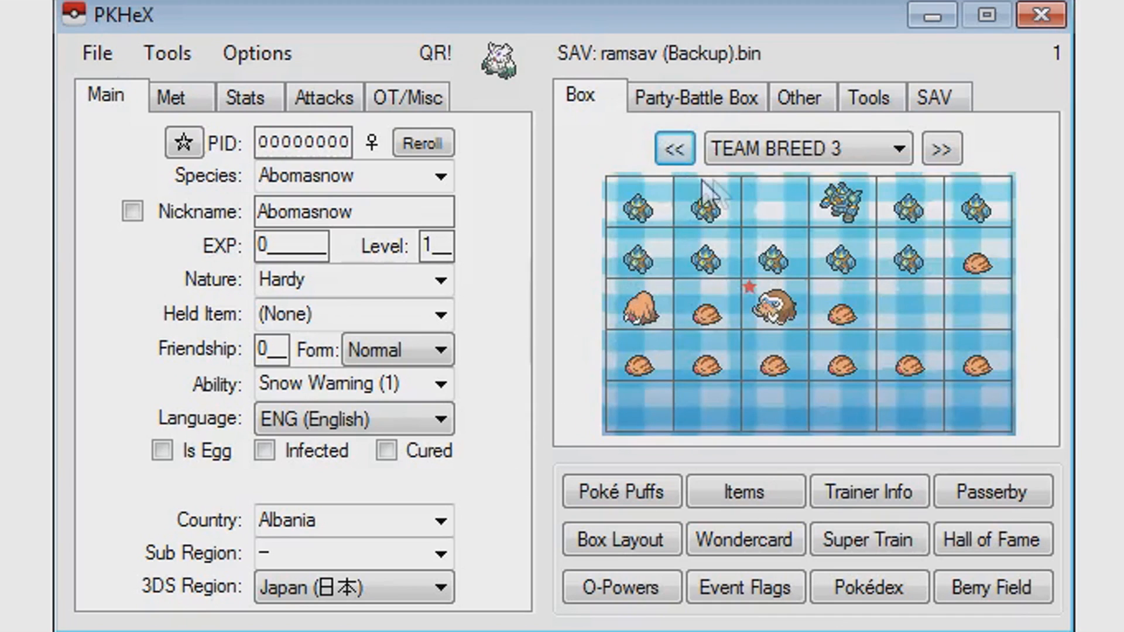
click(941, 151)
click(942, 151)
click(942, 151)
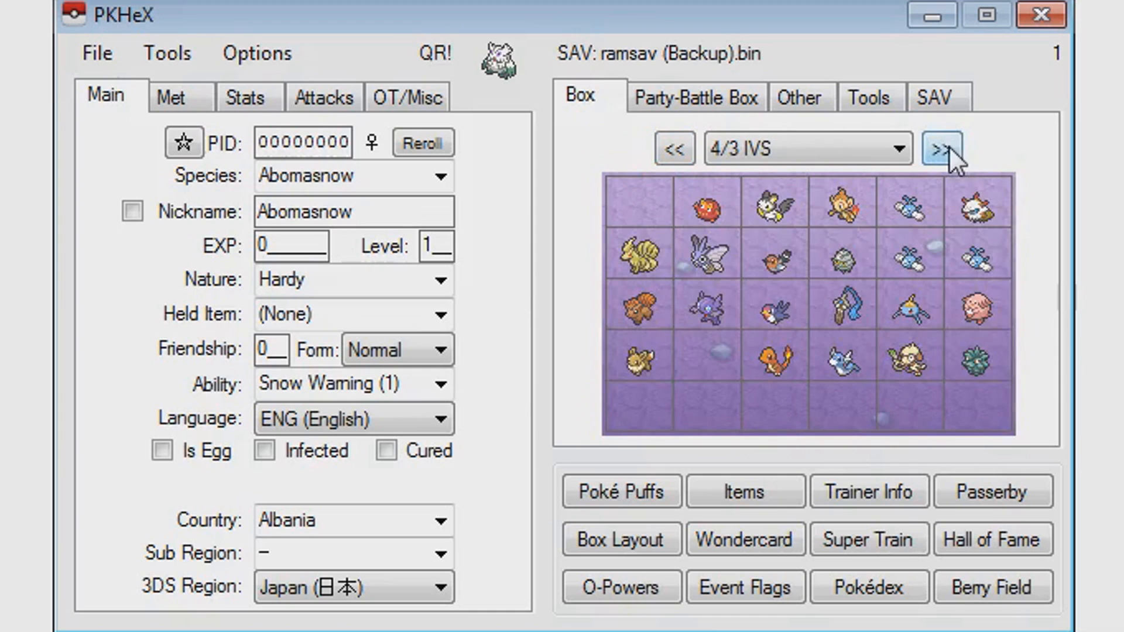
click(948, 153)
click(940, 152)
click(679, 152)
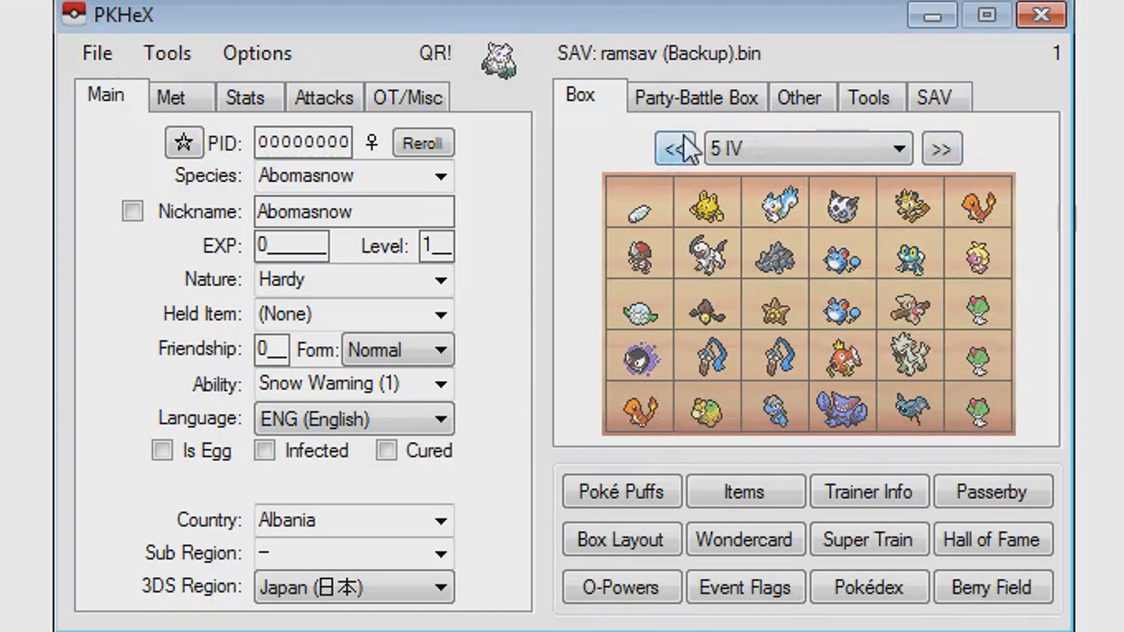
Review the save's party, battle box and daycare, and look over the trainer data, cancelling the editor.
click(678, 99)
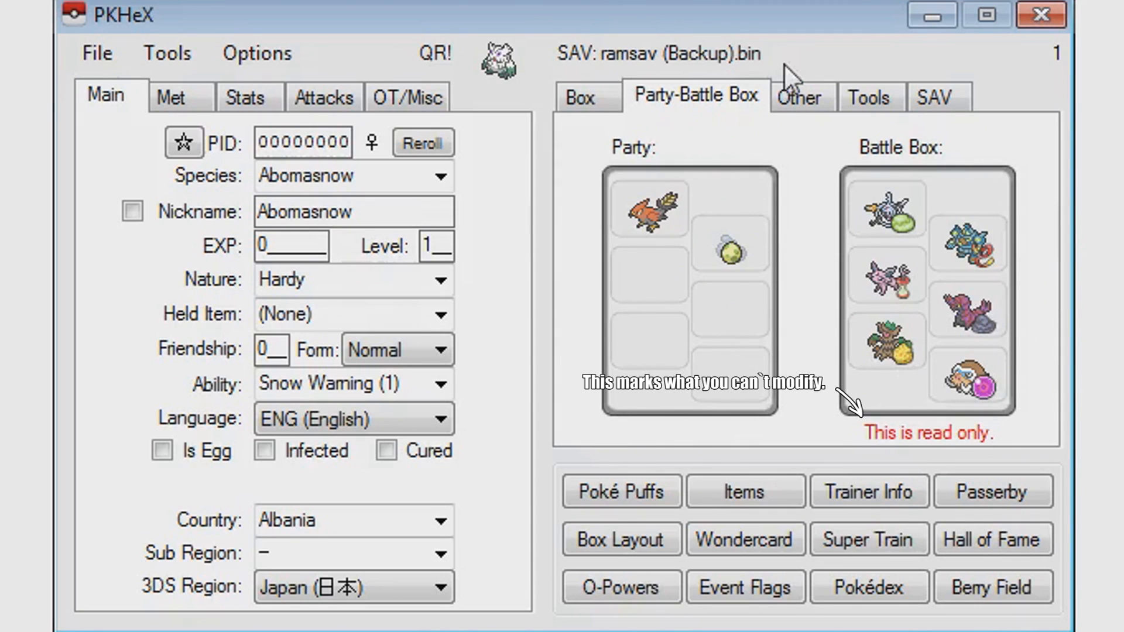
click(802, 91)
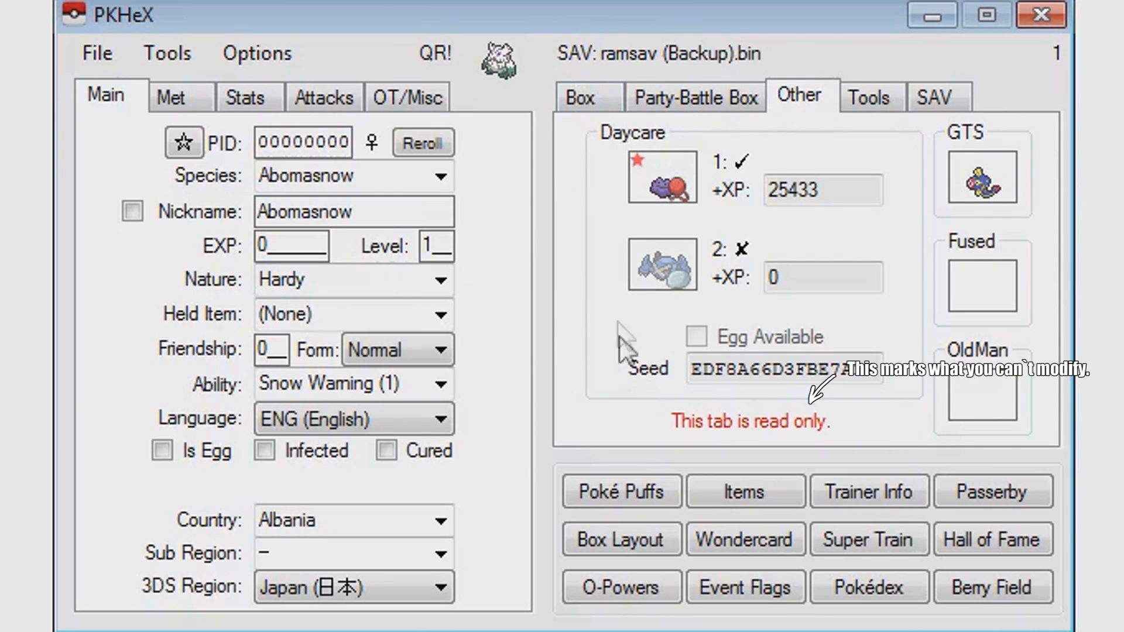
click(597, 97)
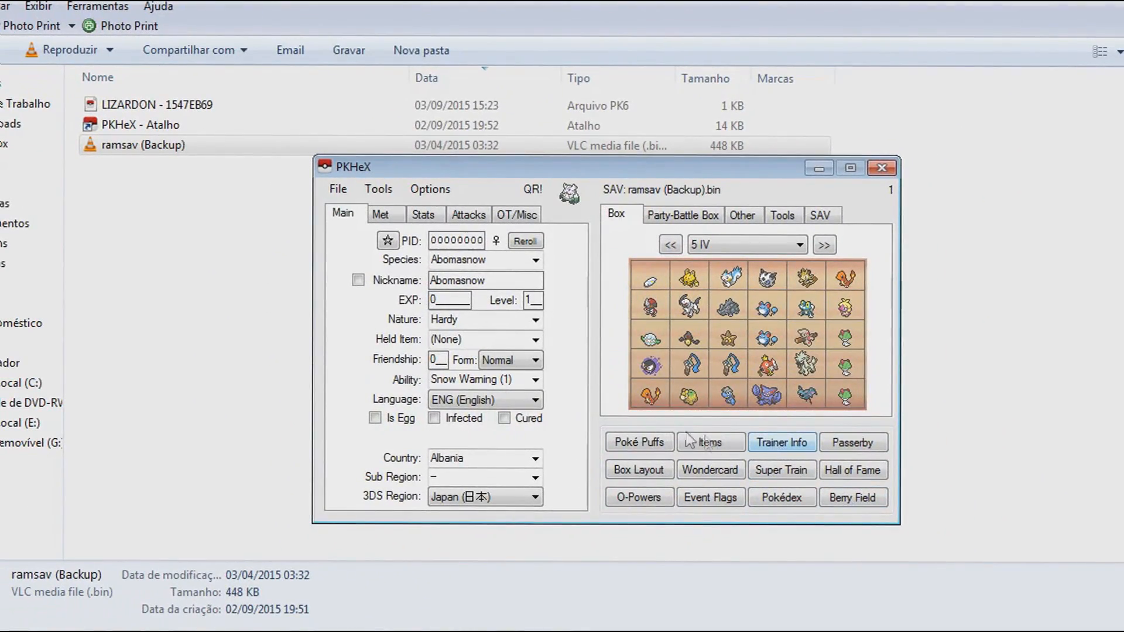
click(781, 442)
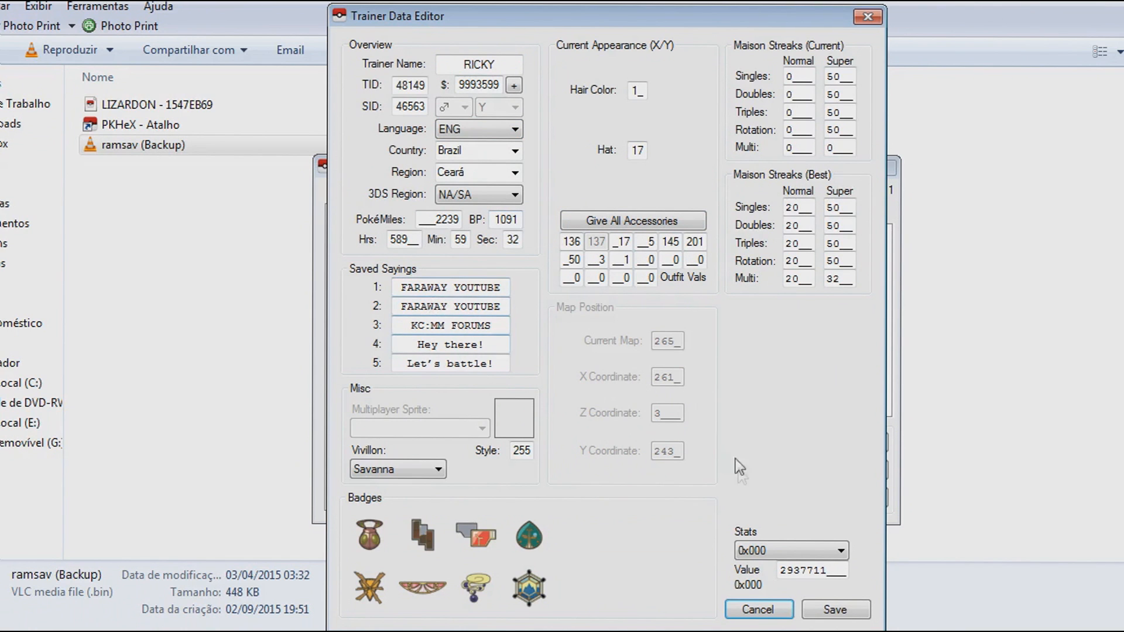
click(751, 613)
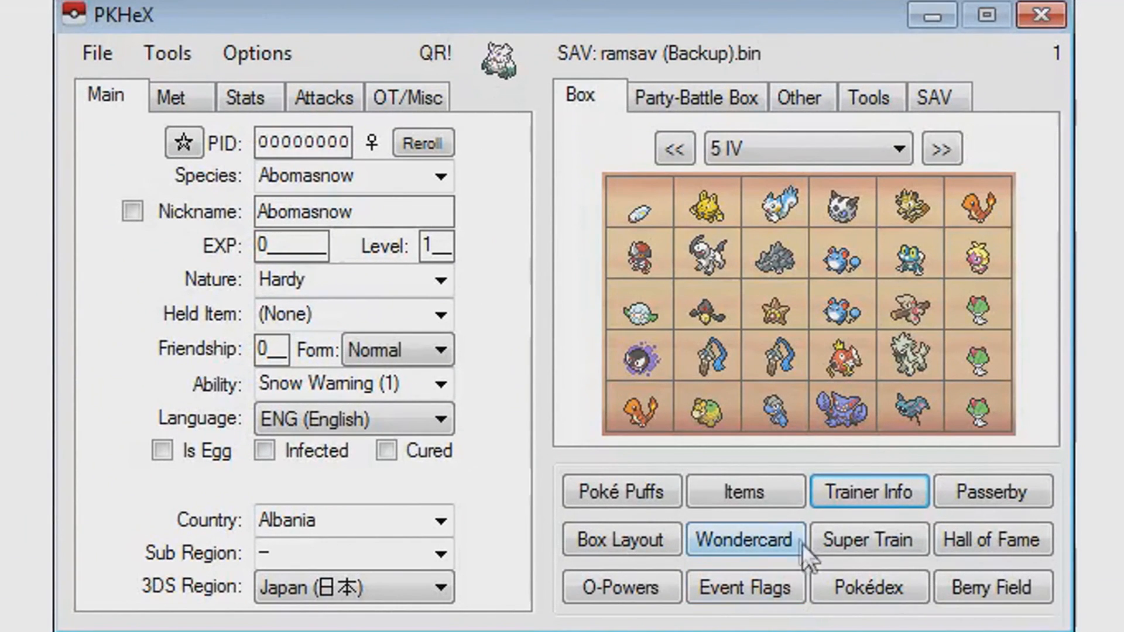
Set the quantity of Honey in the inventory's Items pouch to 999 and save the inventory.
click(775, 487)
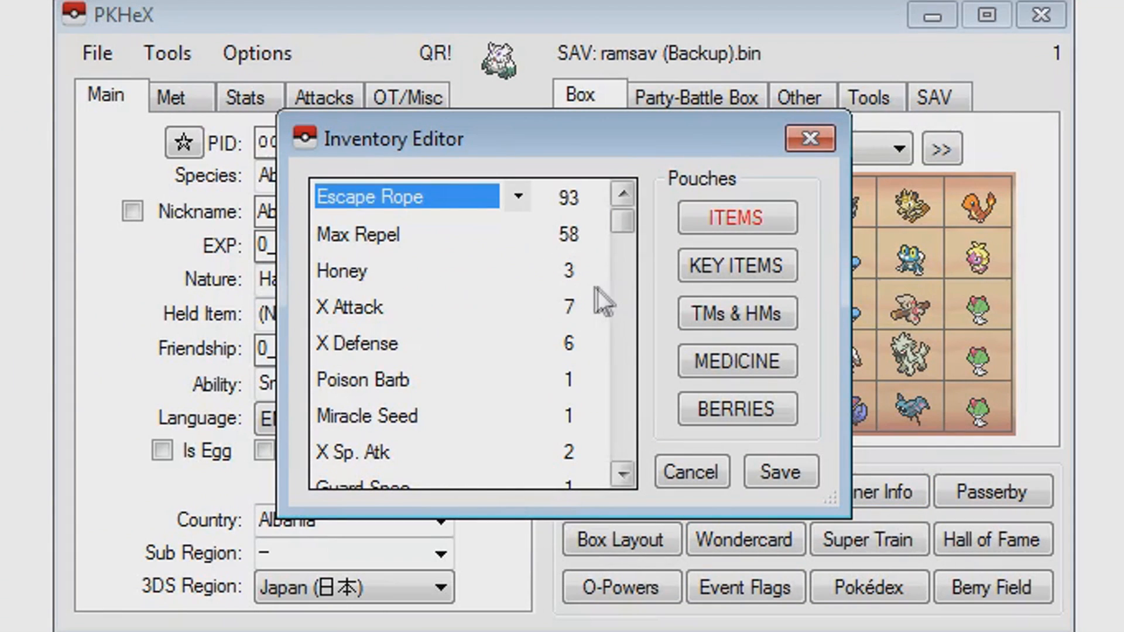
click(567, 271)
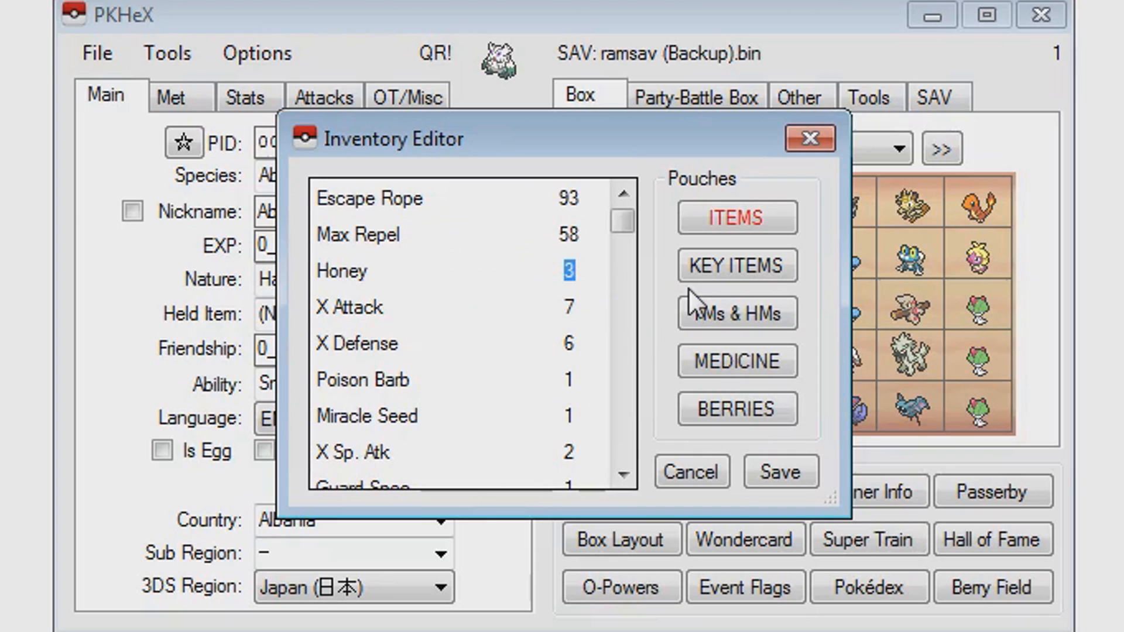
text(999)
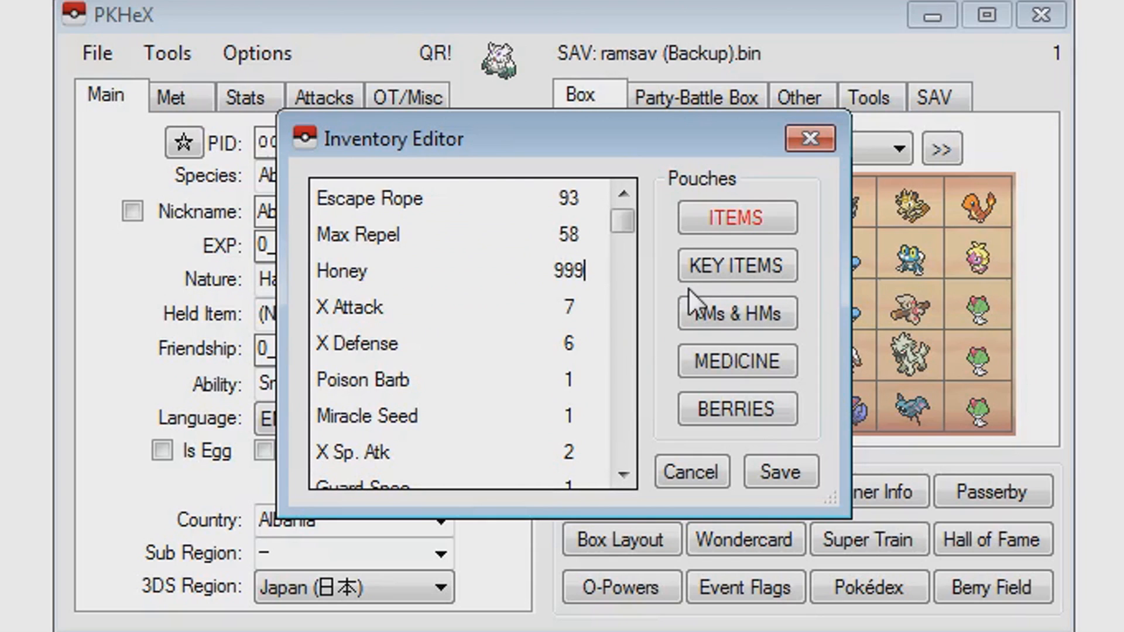
click(793, 480)
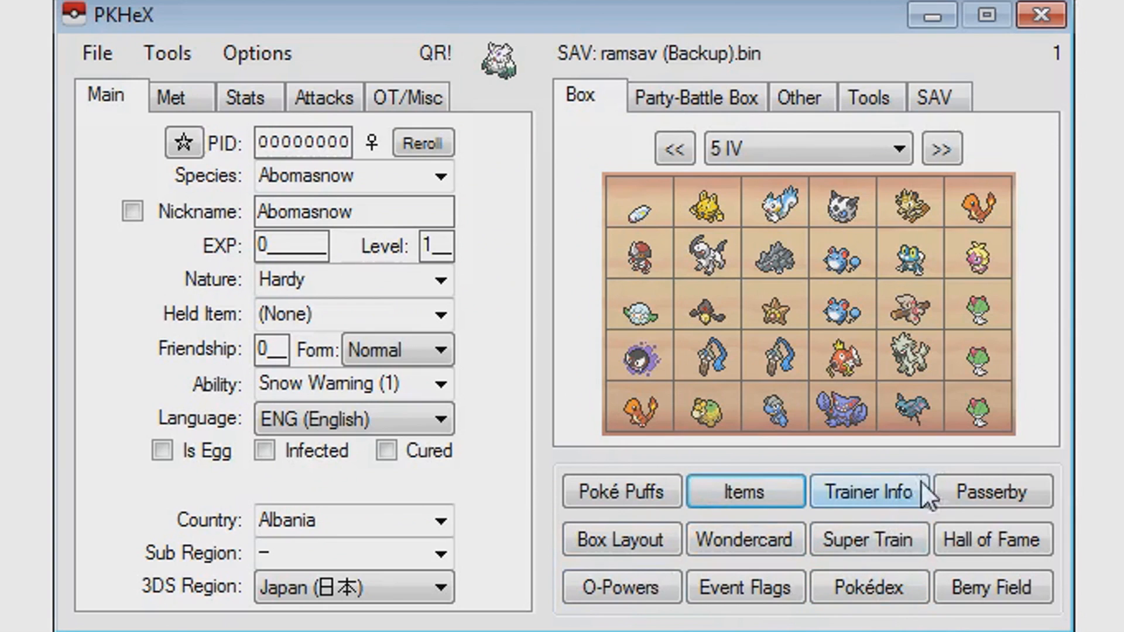
Review the Pokédex editor's owned, encountered and language options for Bulbasaur, and cancel the editor.
click(825, 587)
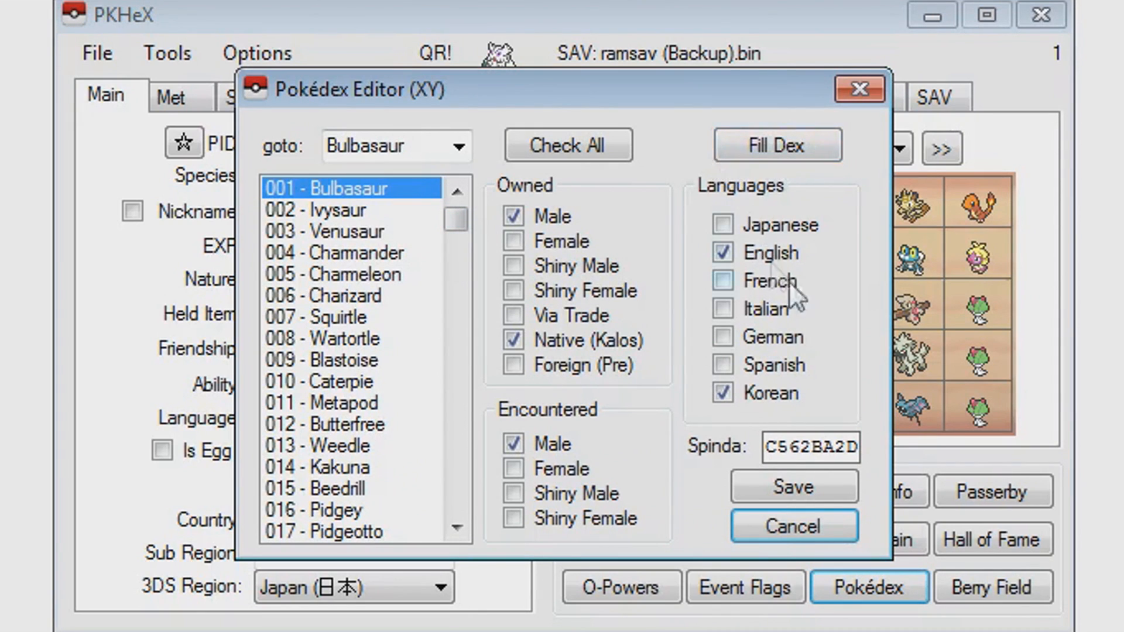
click(763, 528)
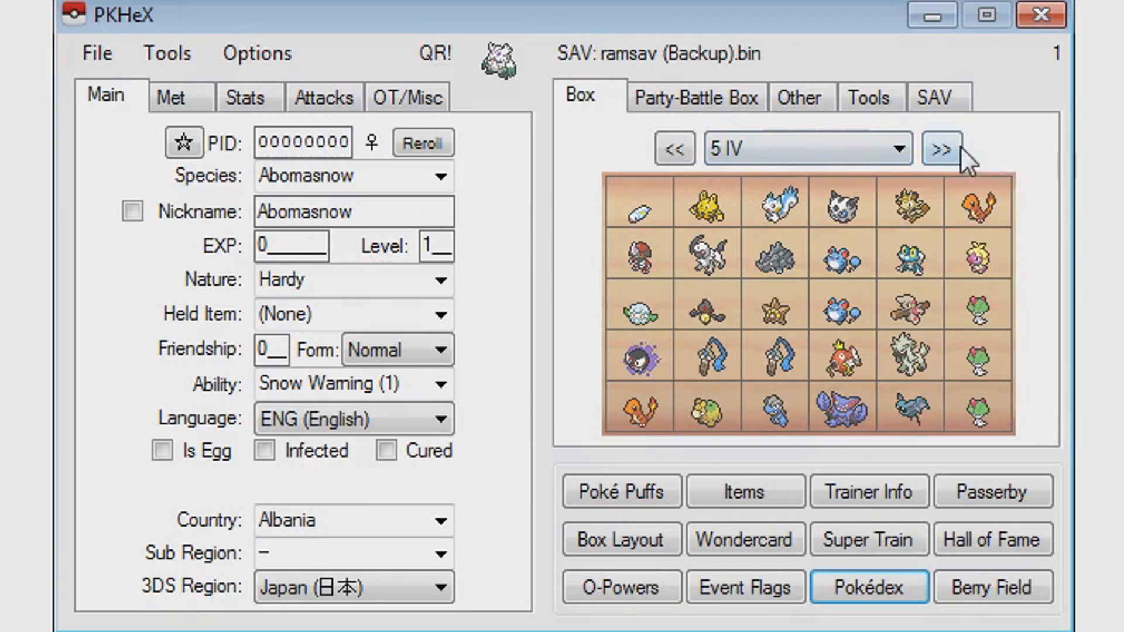
Browse the save's boxes forward and back from 5 IV, ending on the TEAM BREED 5 box.
click(941, 150)
click(940, 151)
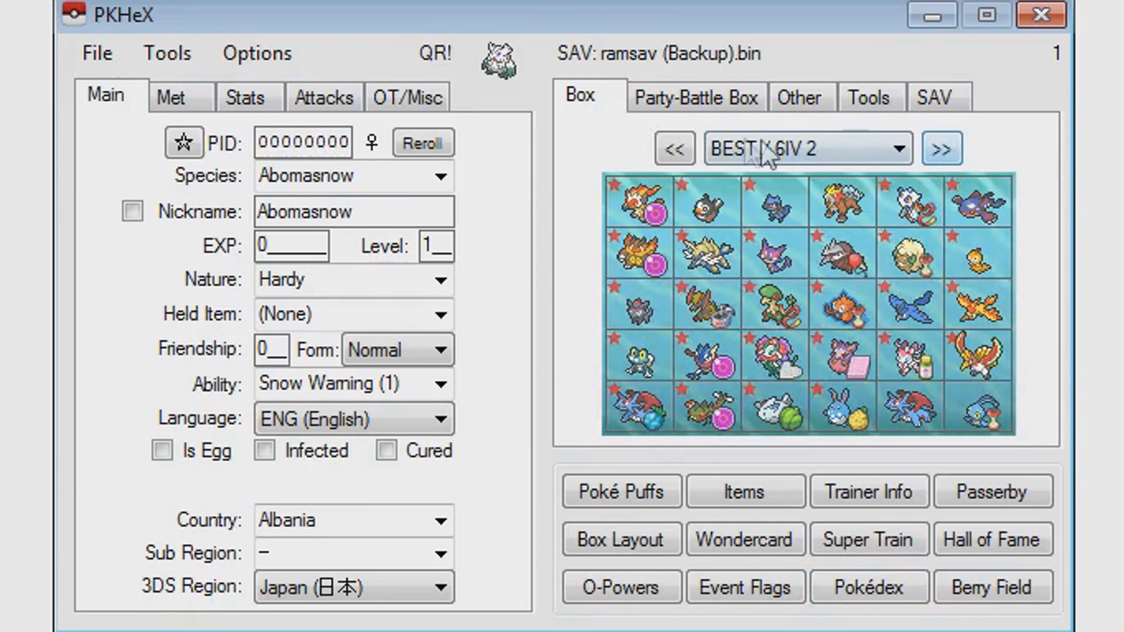
click(673, 151)
click(681, 151)
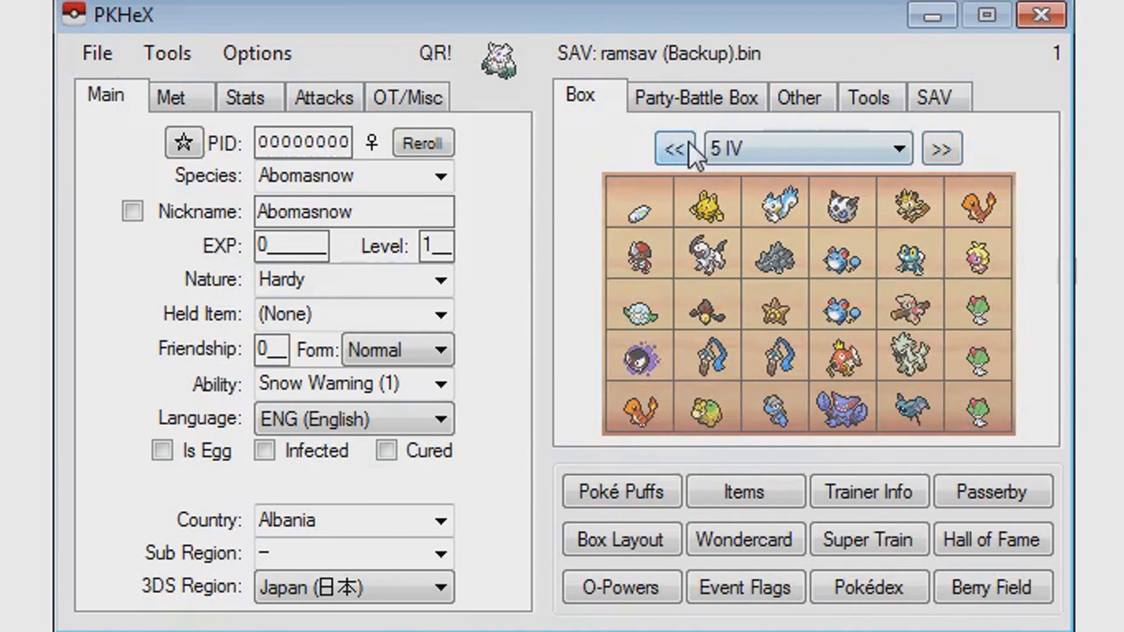
click(679, 152)
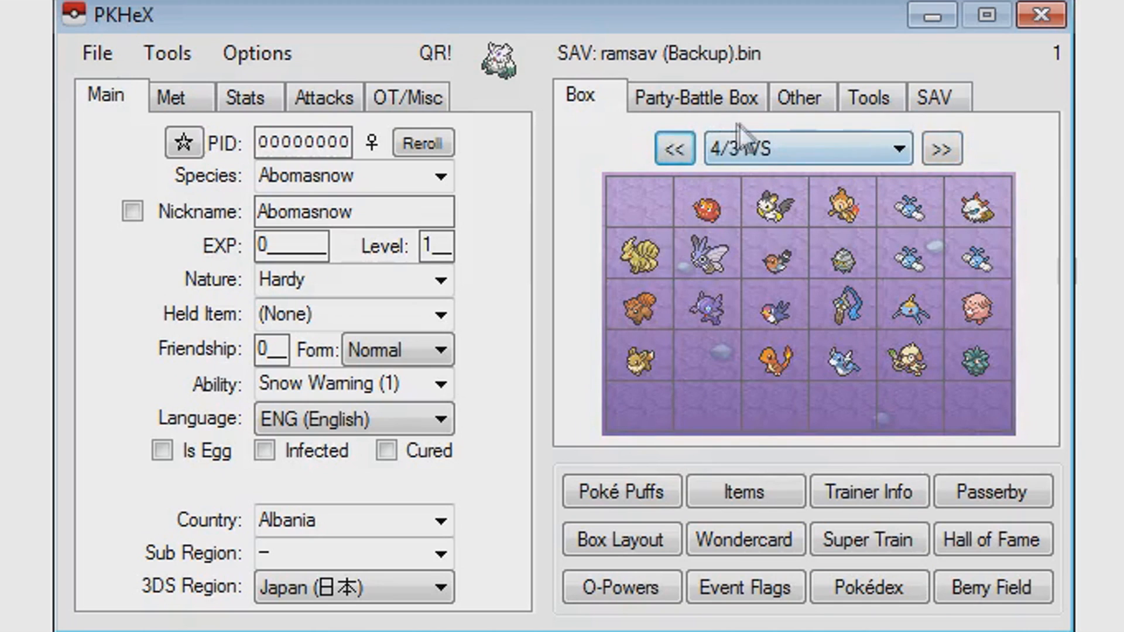
click(675, 150)
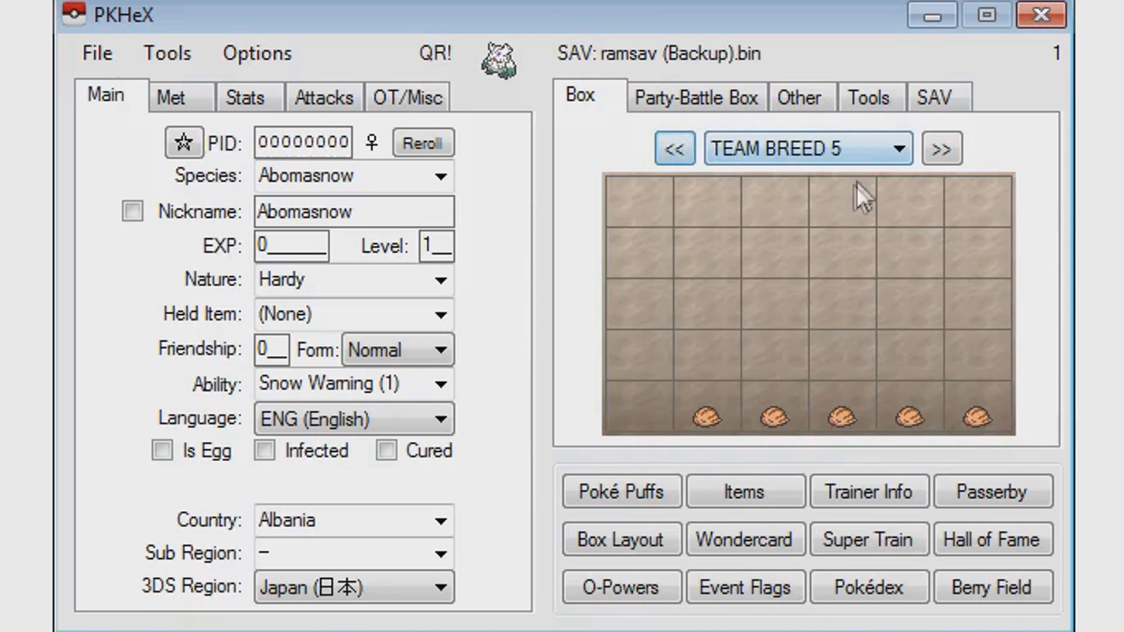
Load the Swinub from the bottom row's second slot of TEAM BREED 5 and skim through its data pages.
right_click(703, 408)
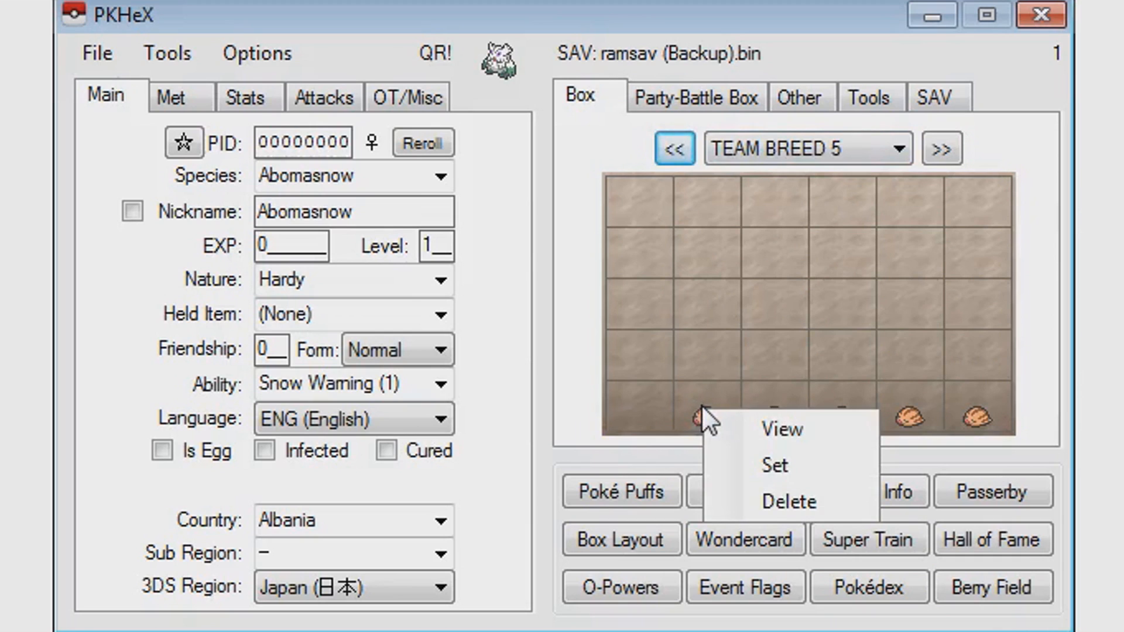
click(737, 426)
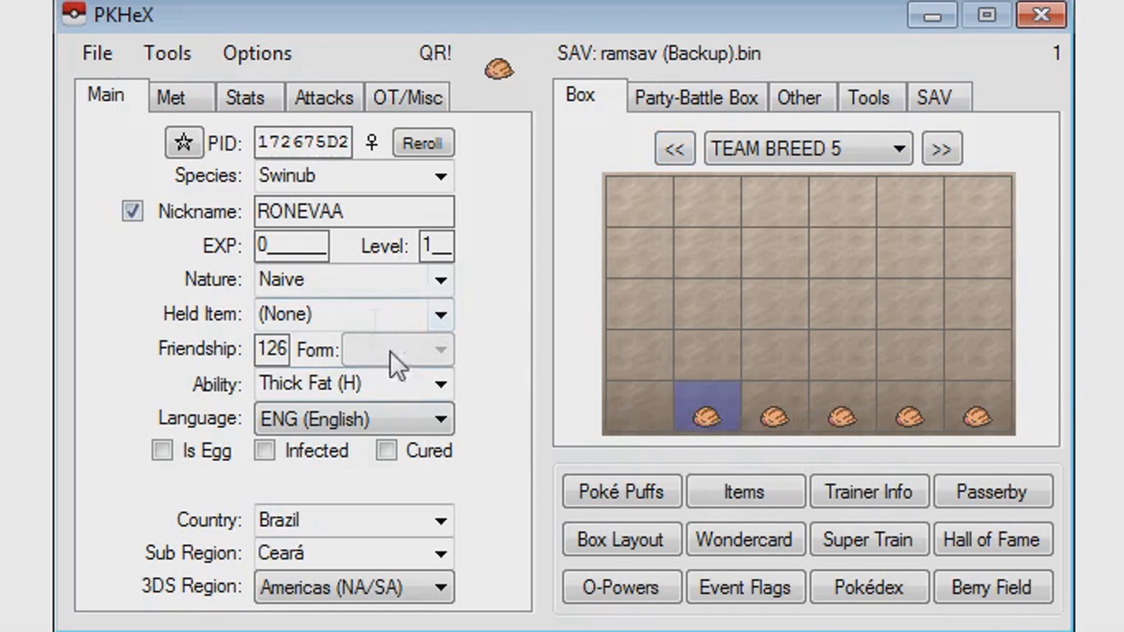
click(176, 97)
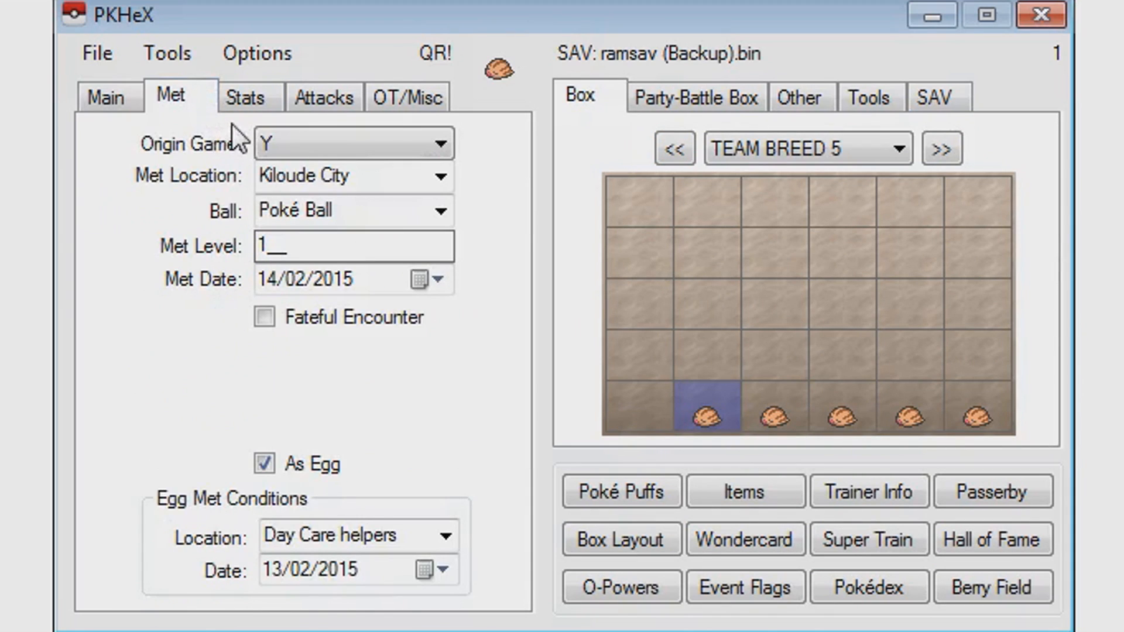
click(252, 98)
click(317, 89)
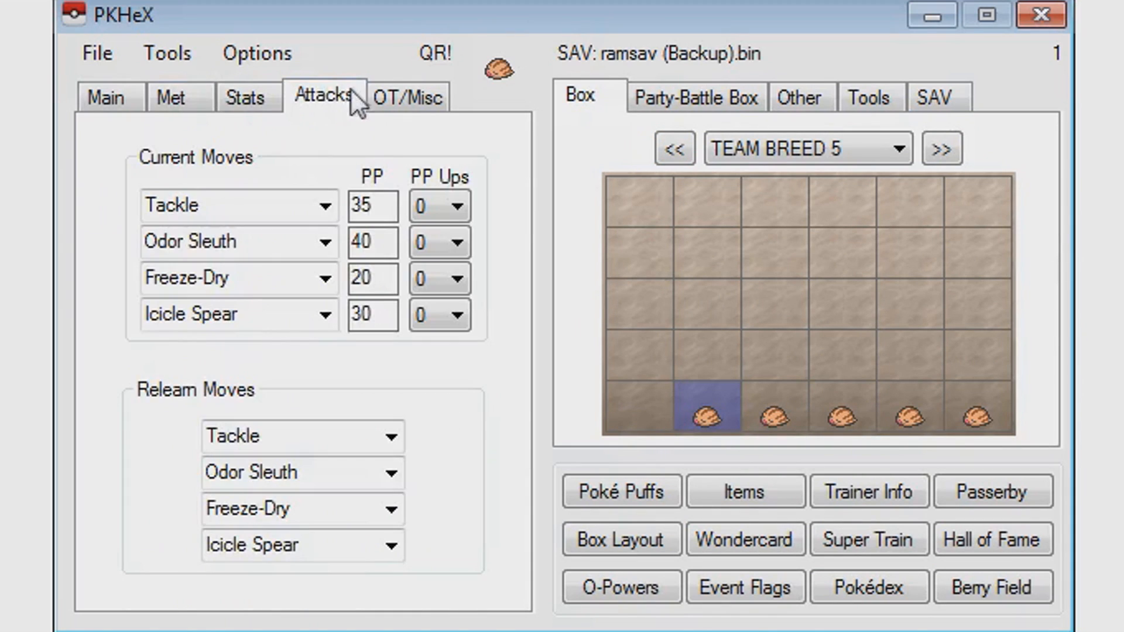
click(409, 90)
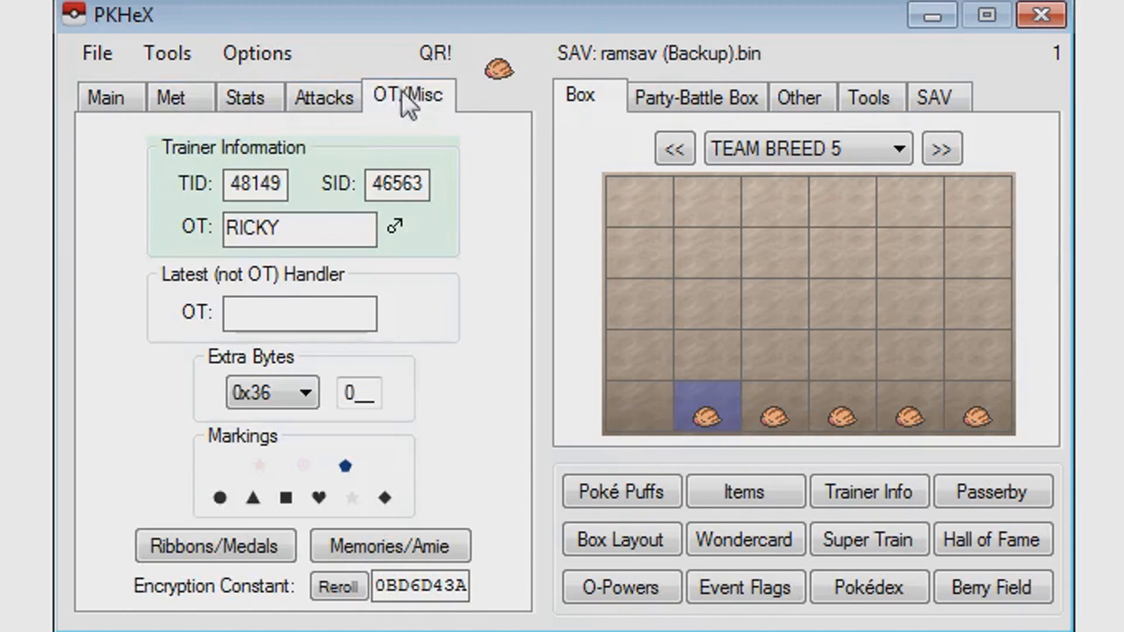
click(108, 100)
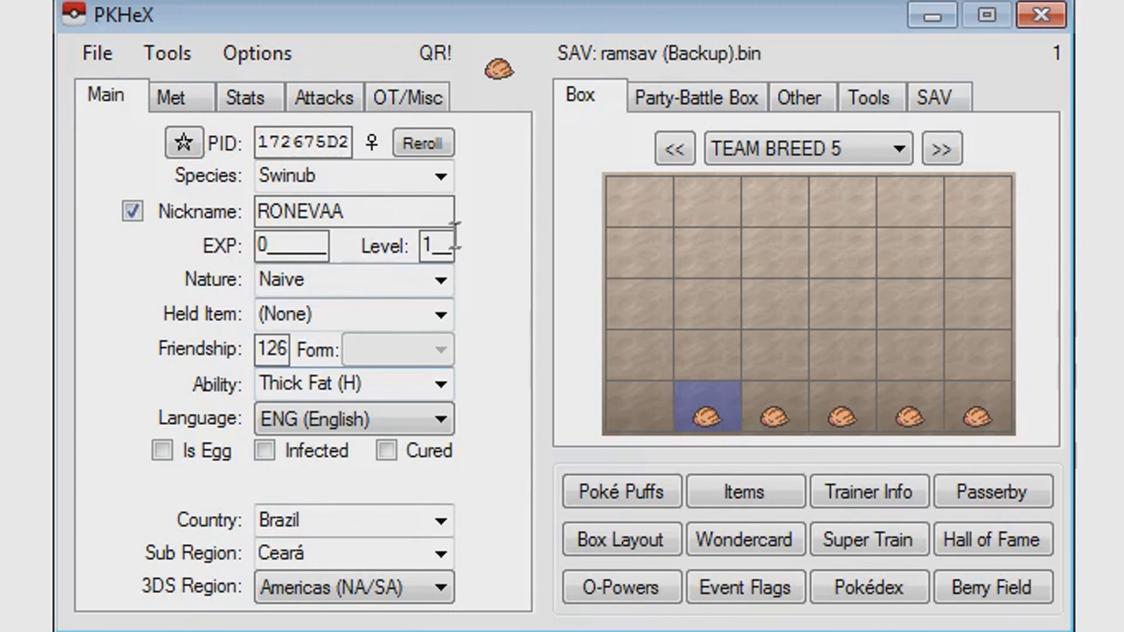
Review the Swinub's met conditions, stats, relearn moves, trainer information and memories, cancelling the Memory / Amie Editor.
click(176, 99)
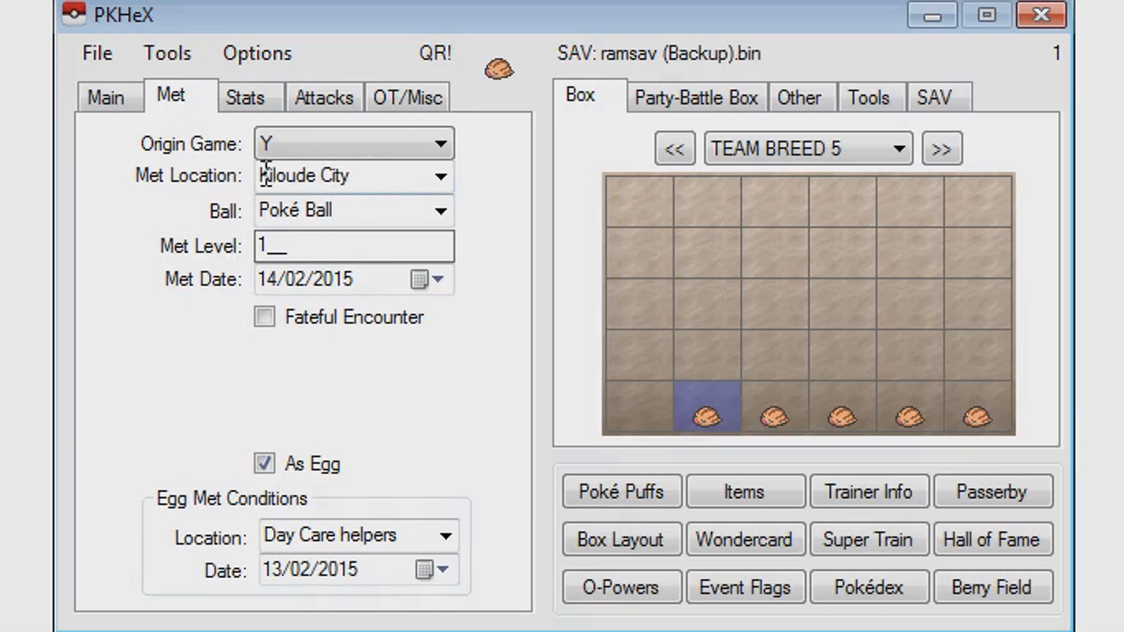
click(229, 101)
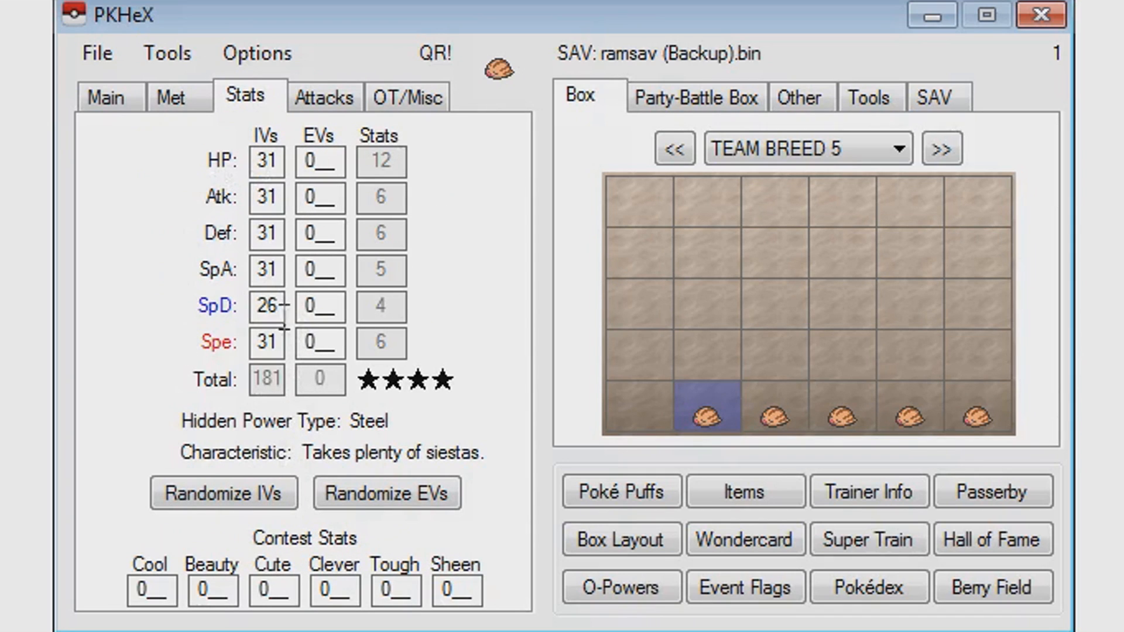
click(343, 100)
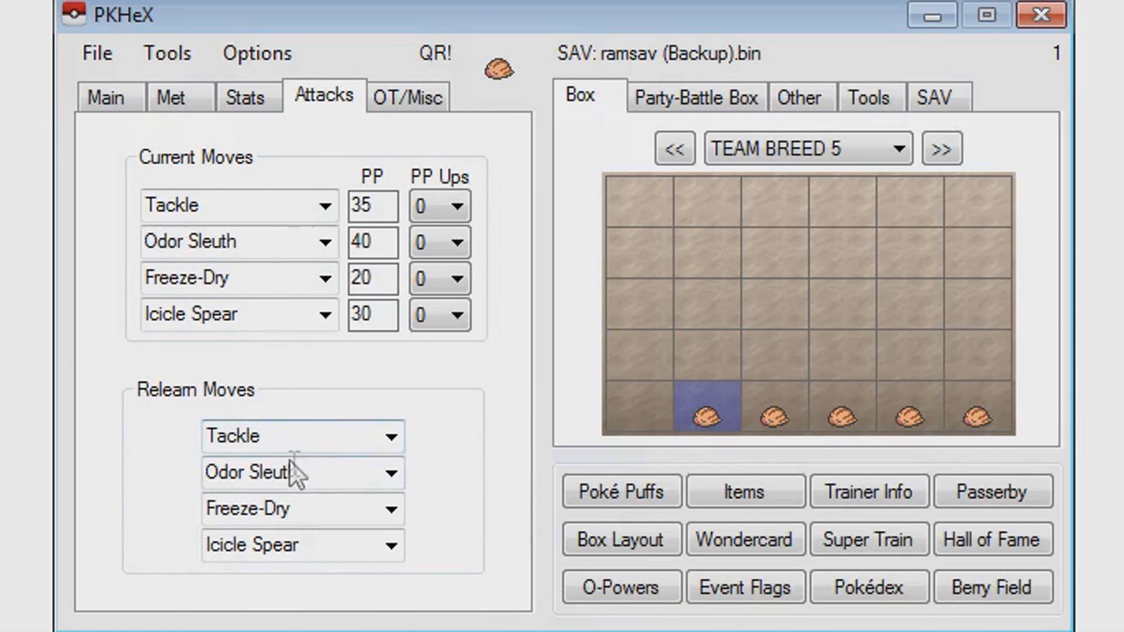
click(299, 507)
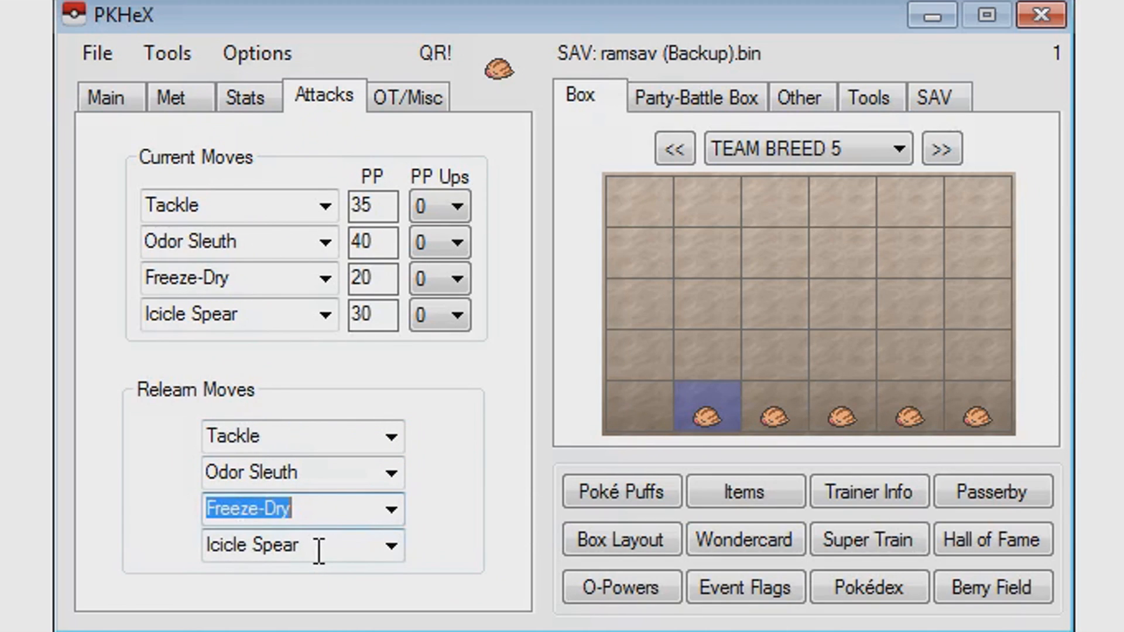
click(228, 546)
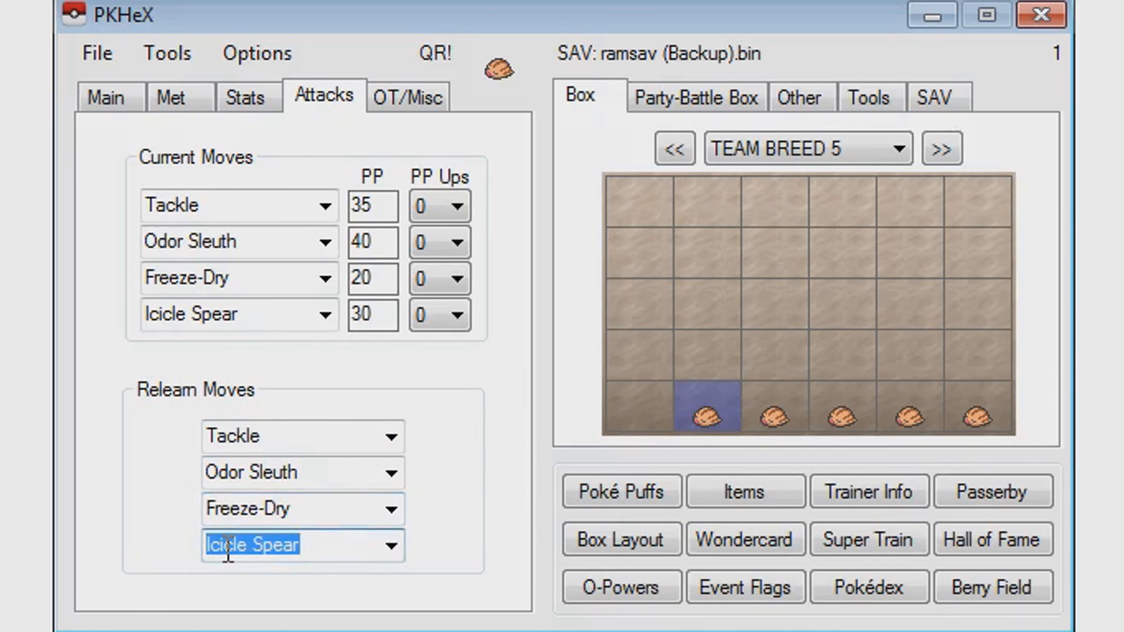
click(417, 92)
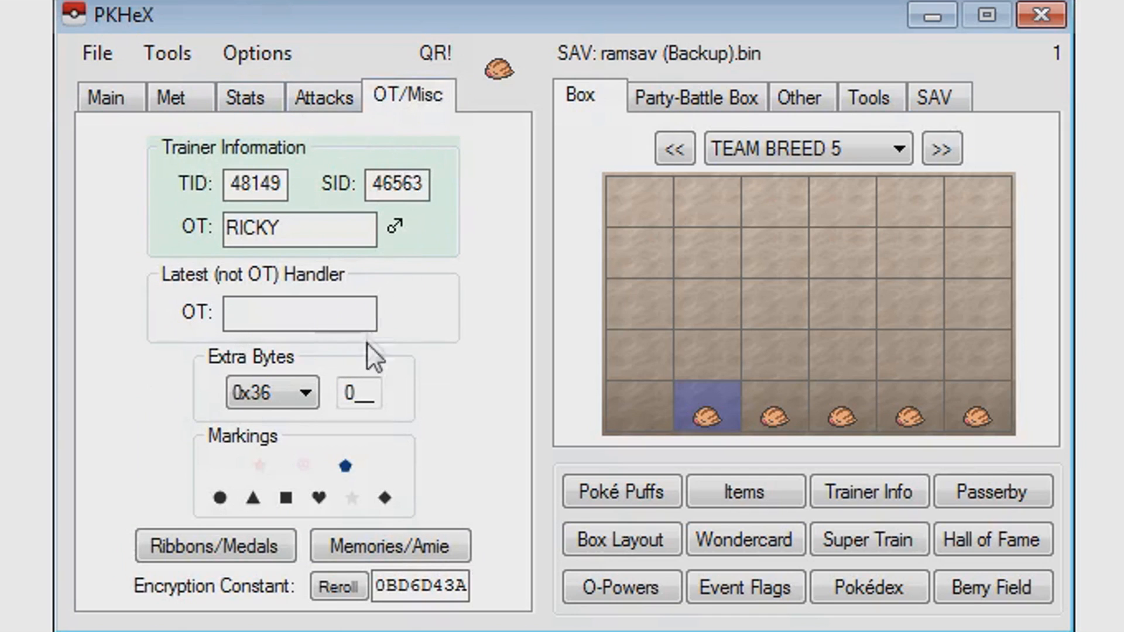
click(421, 553)
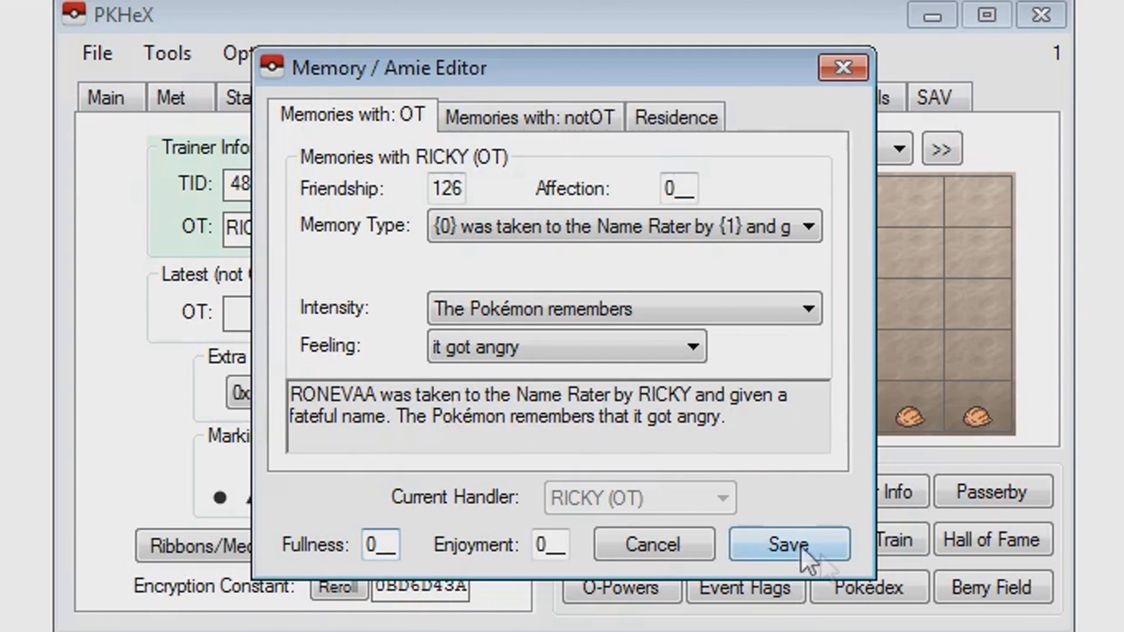
click(659, 543)
click(106, 101)
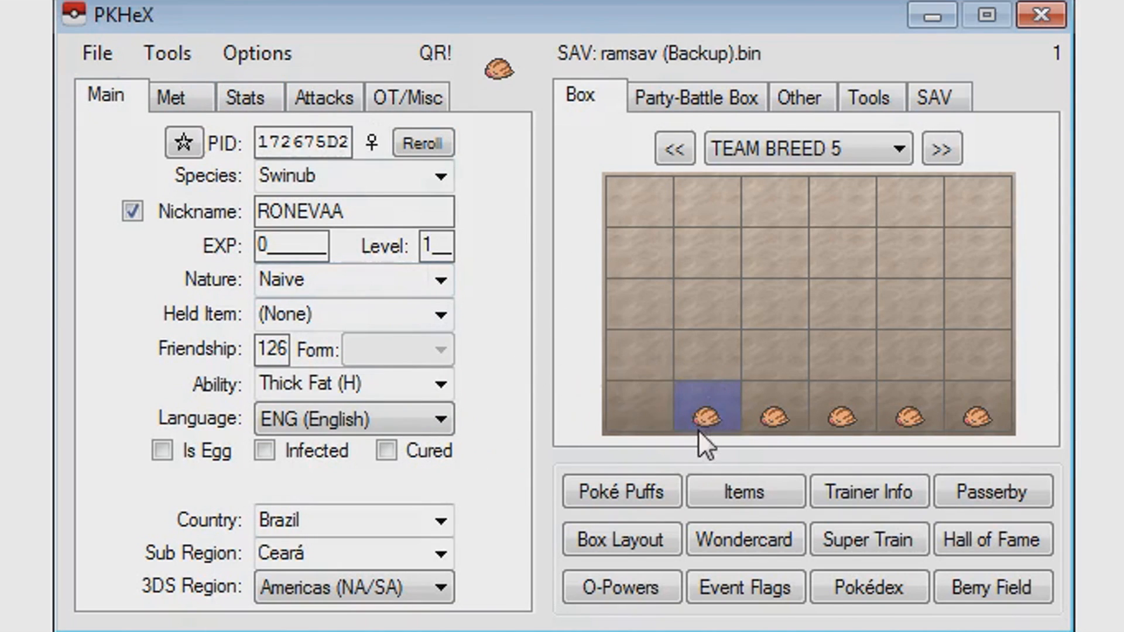
right_click(706, 412)
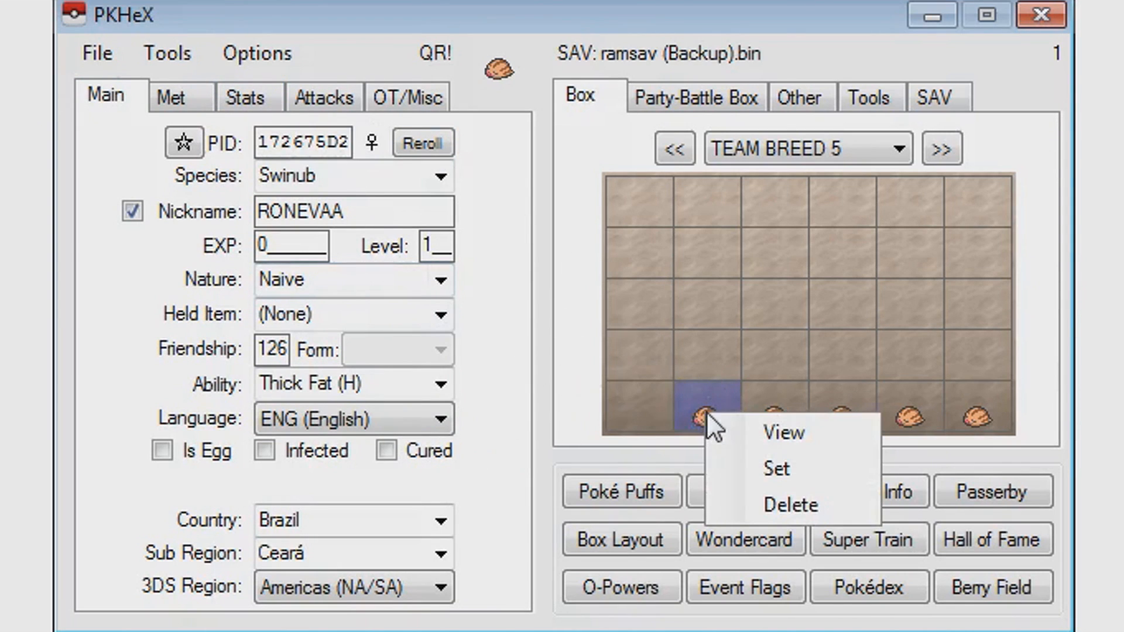
click(134, 168)
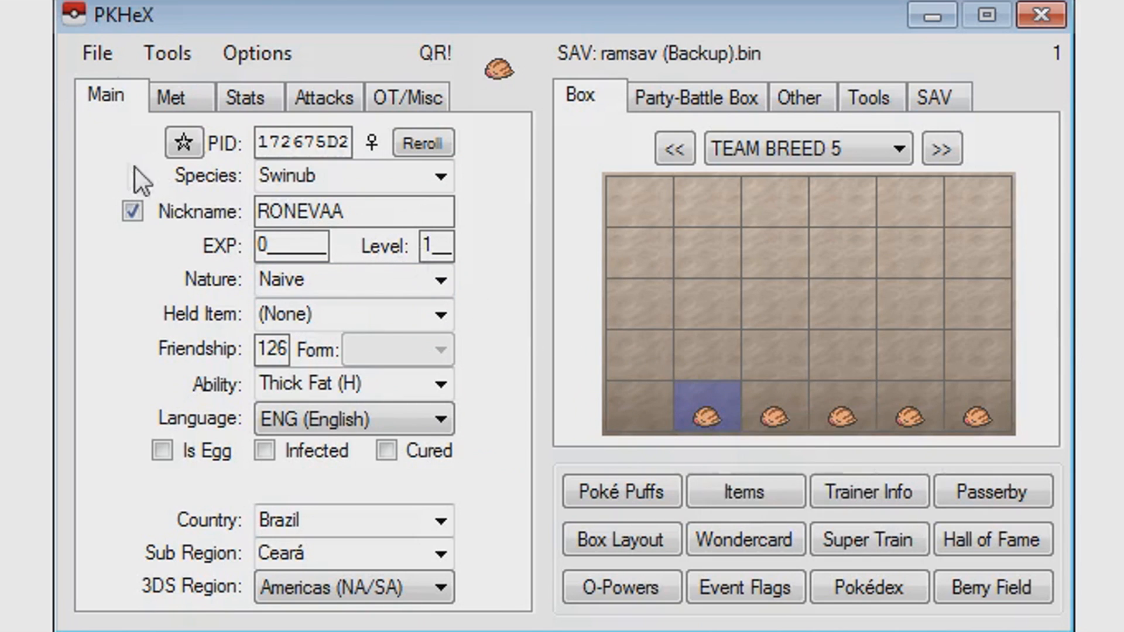
click(252, 97)
click(170, 97)
click(106, 95)
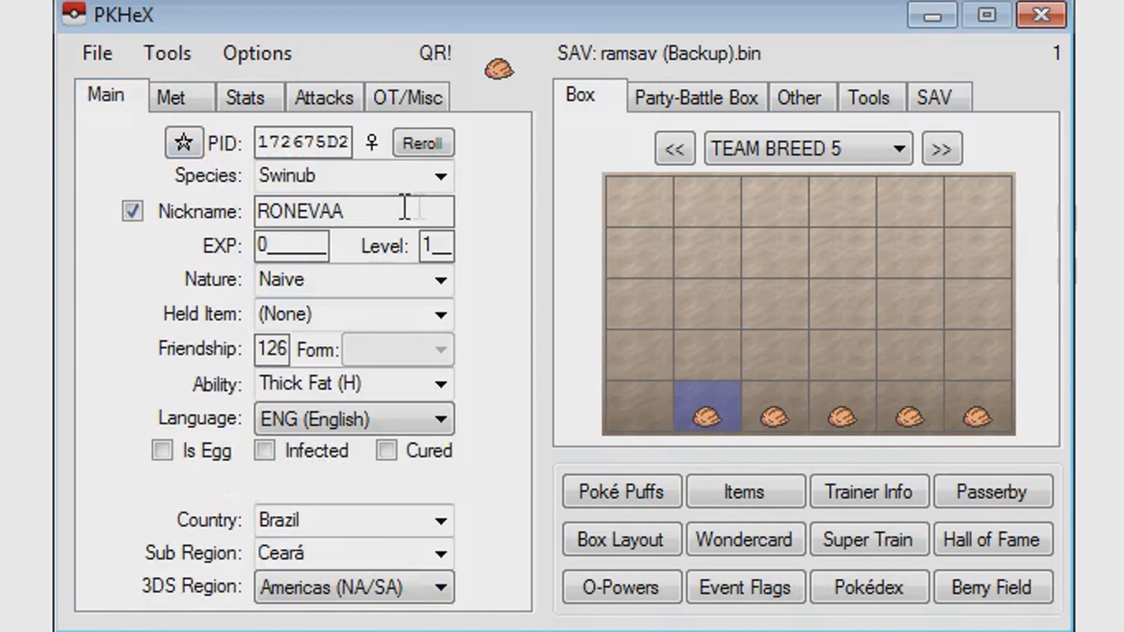
Toggle the loaded Swinub's gender and make it shiny.
click(371, 142)
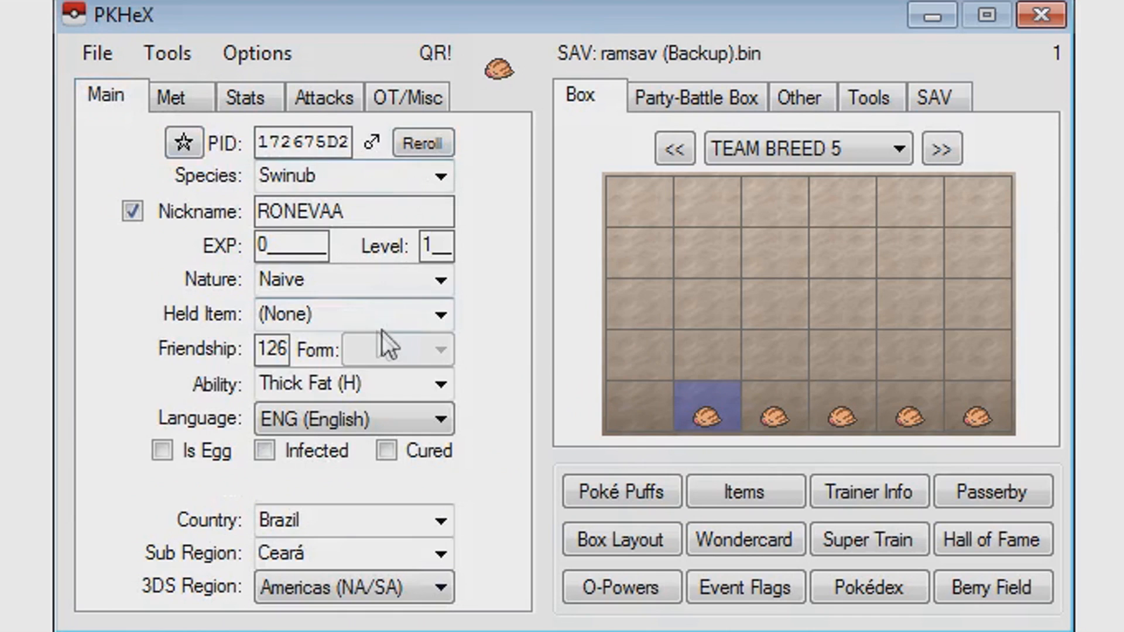
click(178, 142)
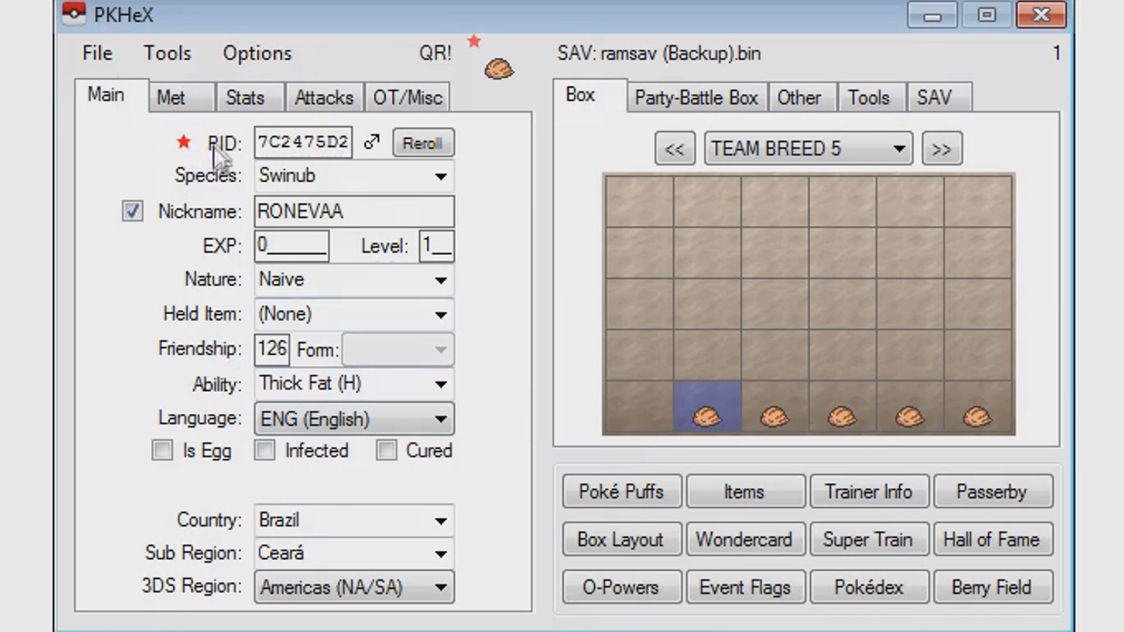
click(188, 96)
click(114, 97)
click(371, 143)
Set the Swinub's Speed and Special Defense IVs to 0.
click(174, 96)
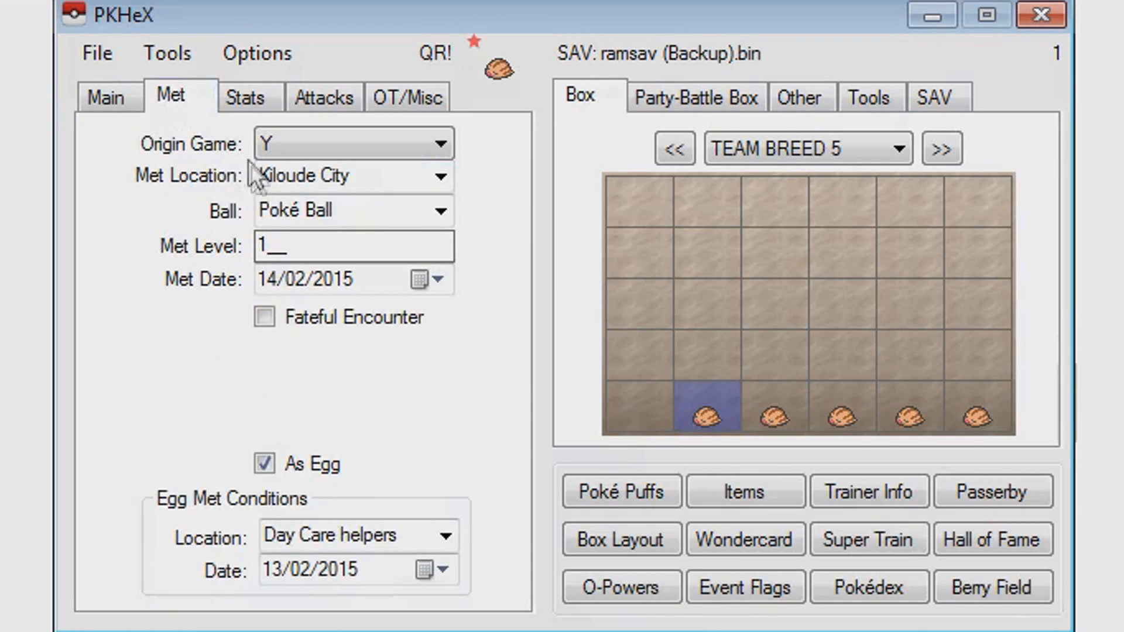
click(257, 94)
double_click(270, 343)
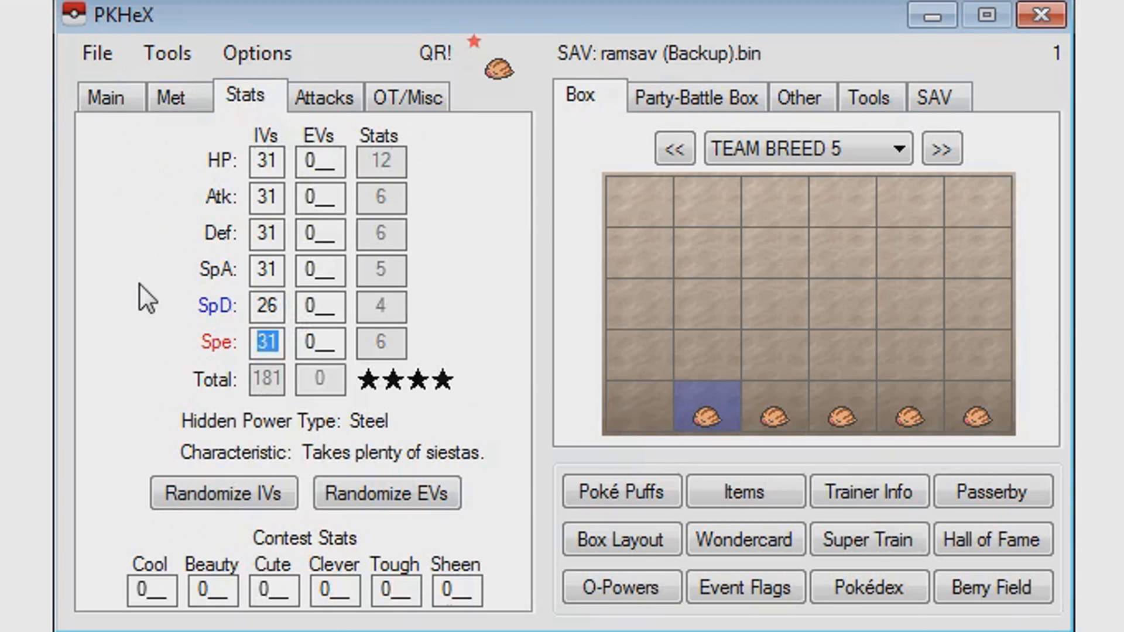
text(0)
drag(271, 305, 177, 308)
text(0)
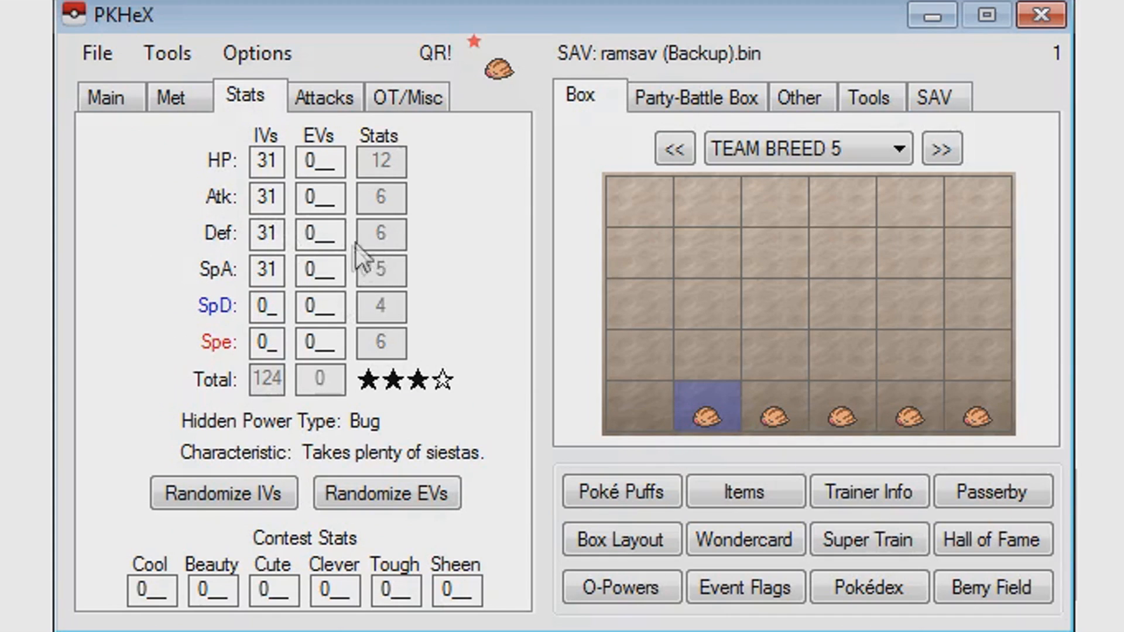
Store the edited shiny Swinub in the first slot of the TEAM BREED 5 box.
right_click(635, 197)
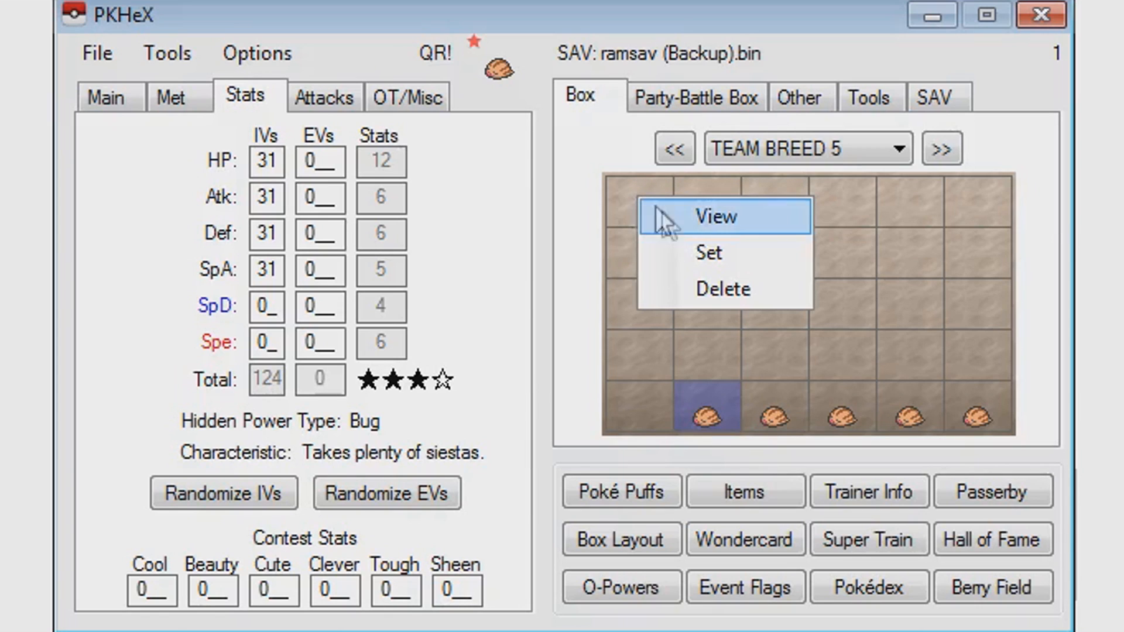
click(755, 256)
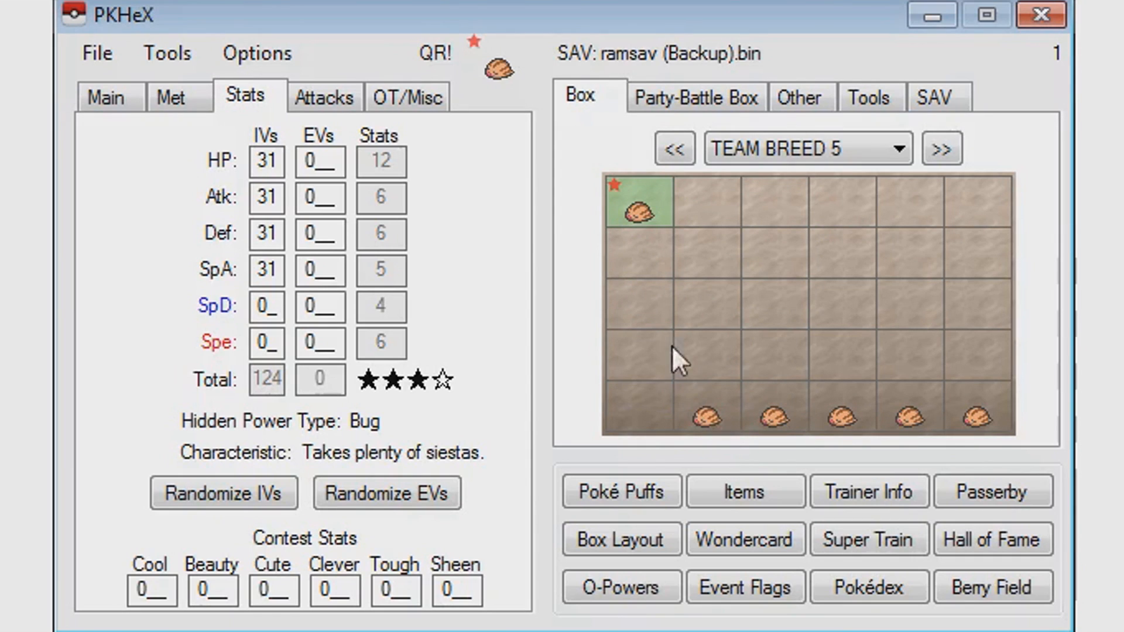
right_click(710, 200)
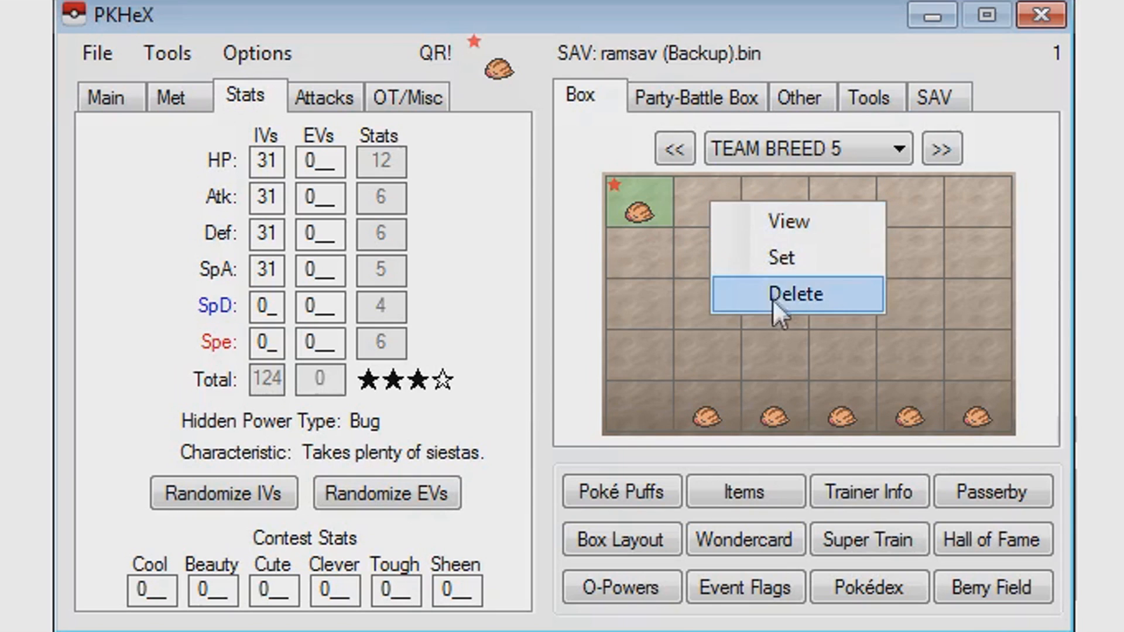
click(690, 271)
Load the Swinub from the bottom row's third slot and copy it into the top row's second slot.
right_click(769, 415)
click(808, 432)
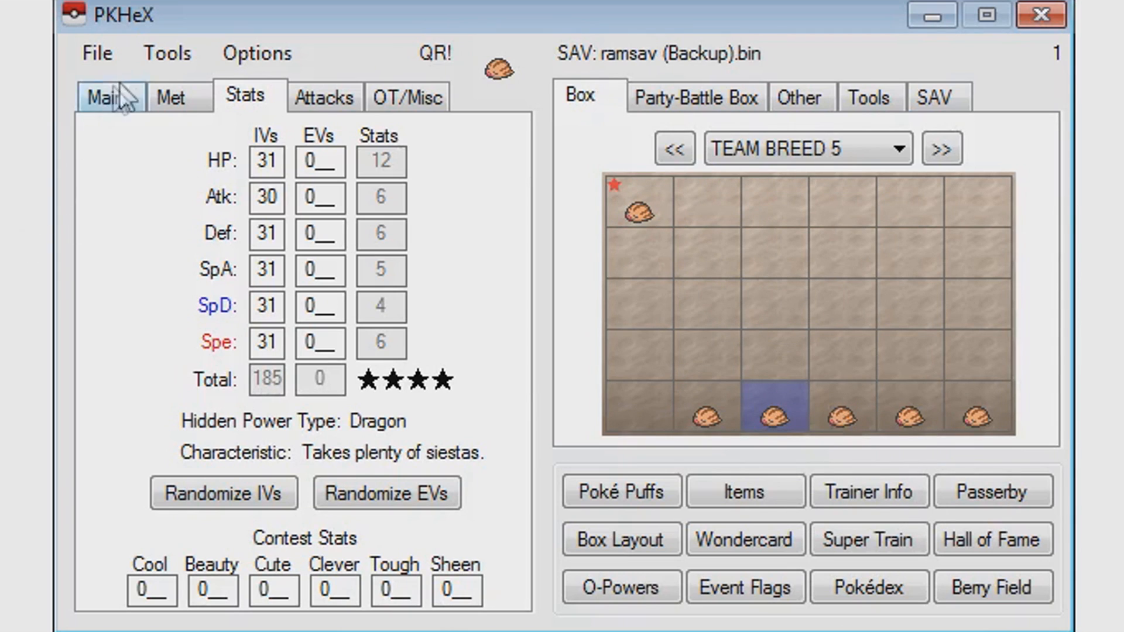
click(110, 97)
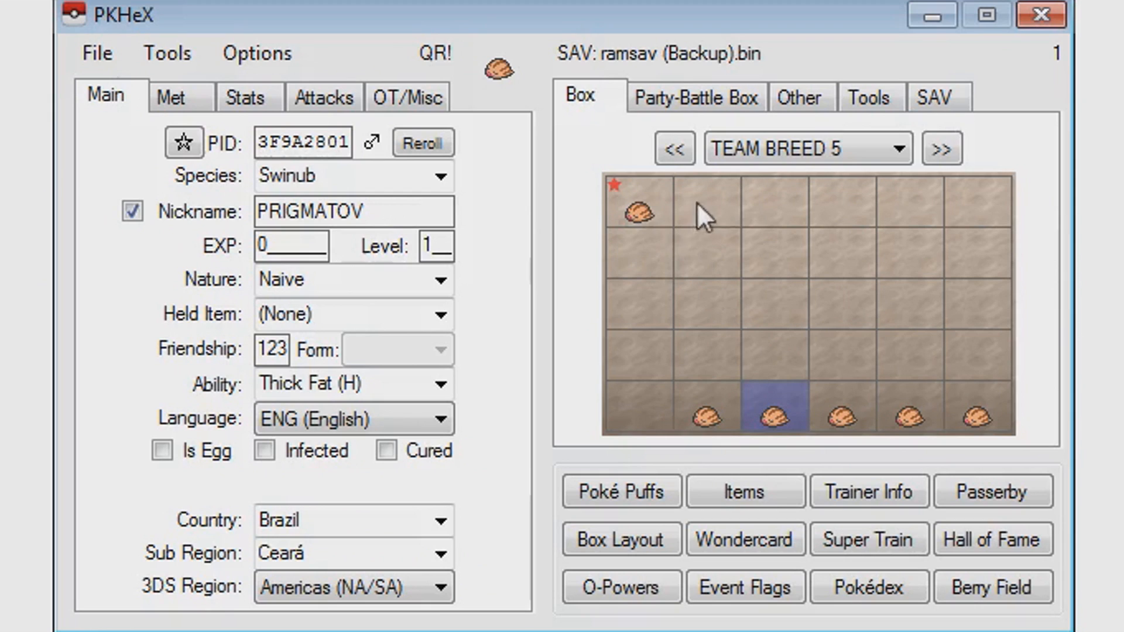
right_click(713, 198)
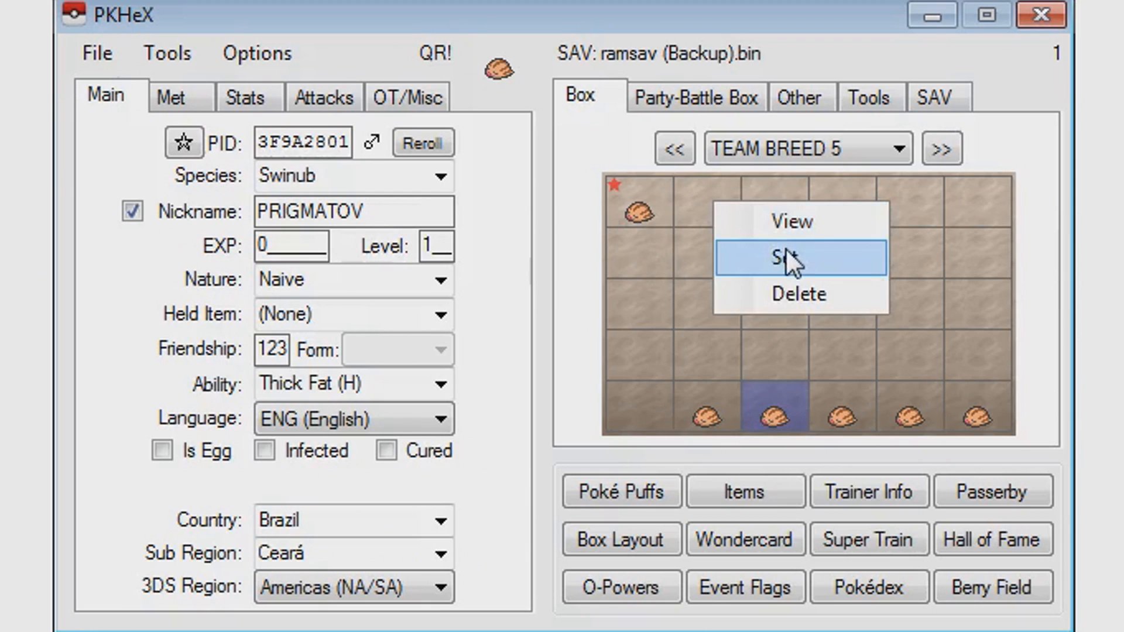
click(722, 254)
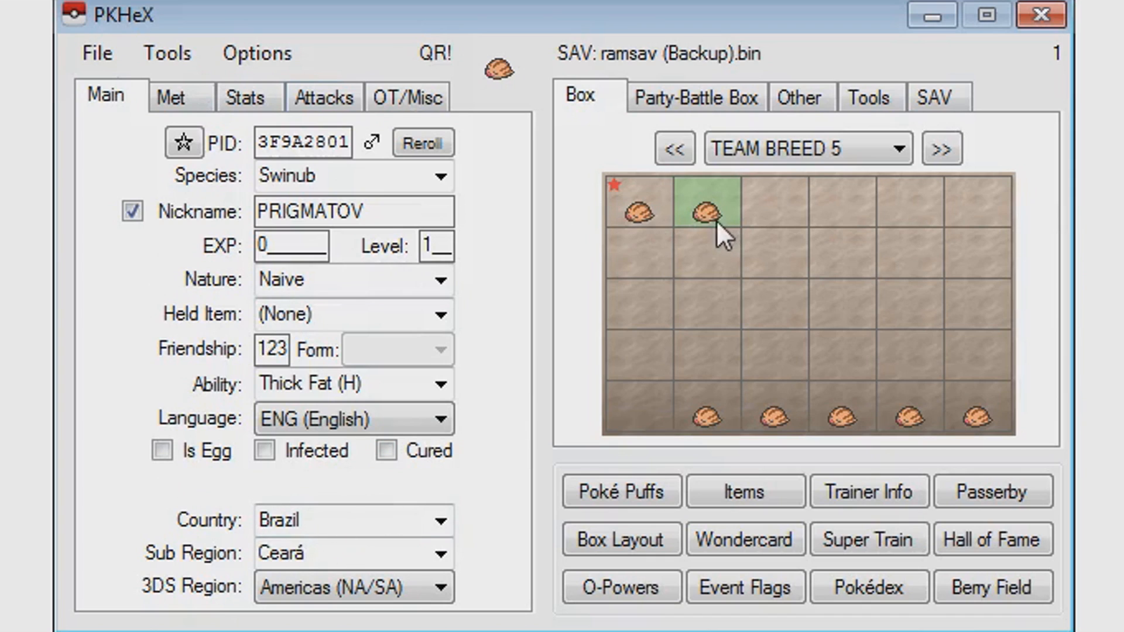
Delete the copied Swinub from the top row's second slot in the TEAM BREED 5 box.
right_click(761, 206)
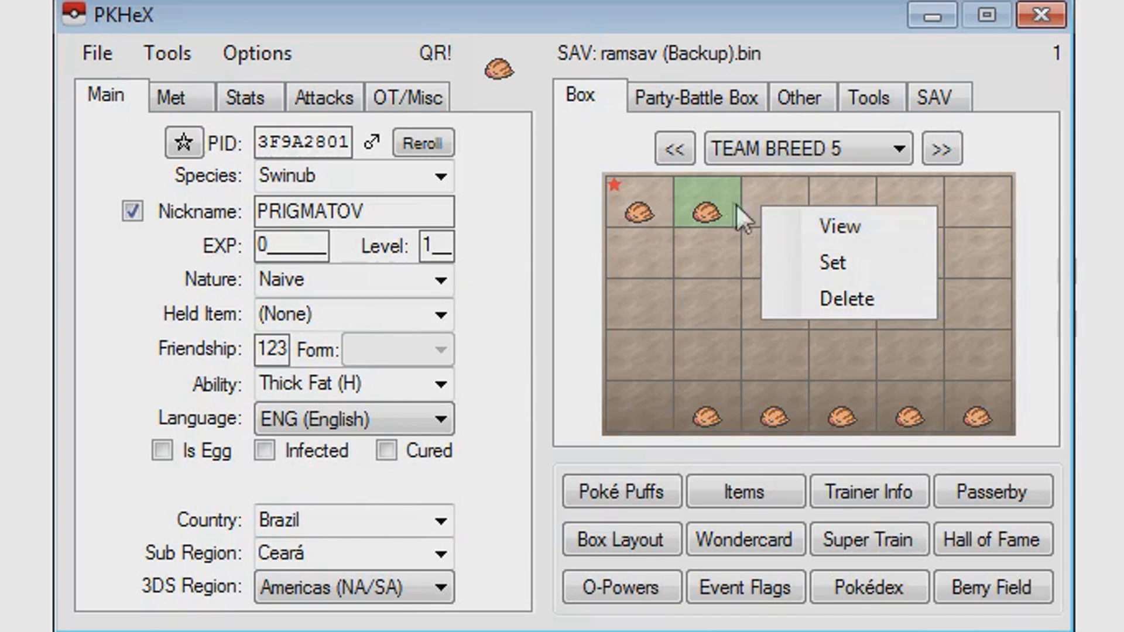
right_click(715, 209)
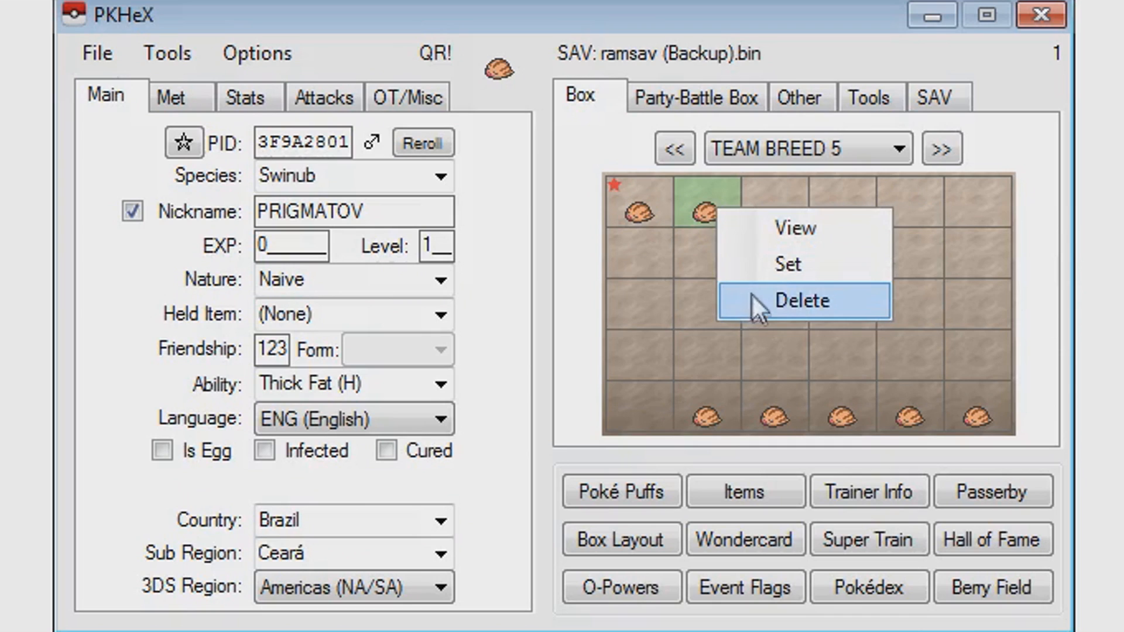
click(747, 299)
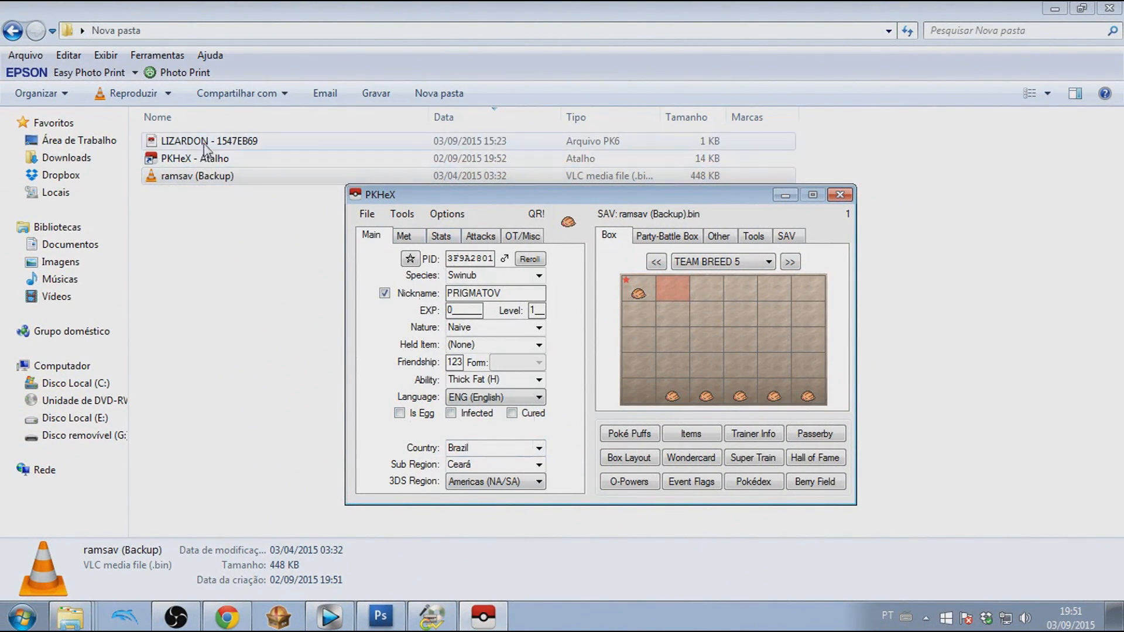
Open the LIZARDON - 1547EB69 PK6 file to load the custom Charizard into the editor.
click(366, 215)
click(381, 229)
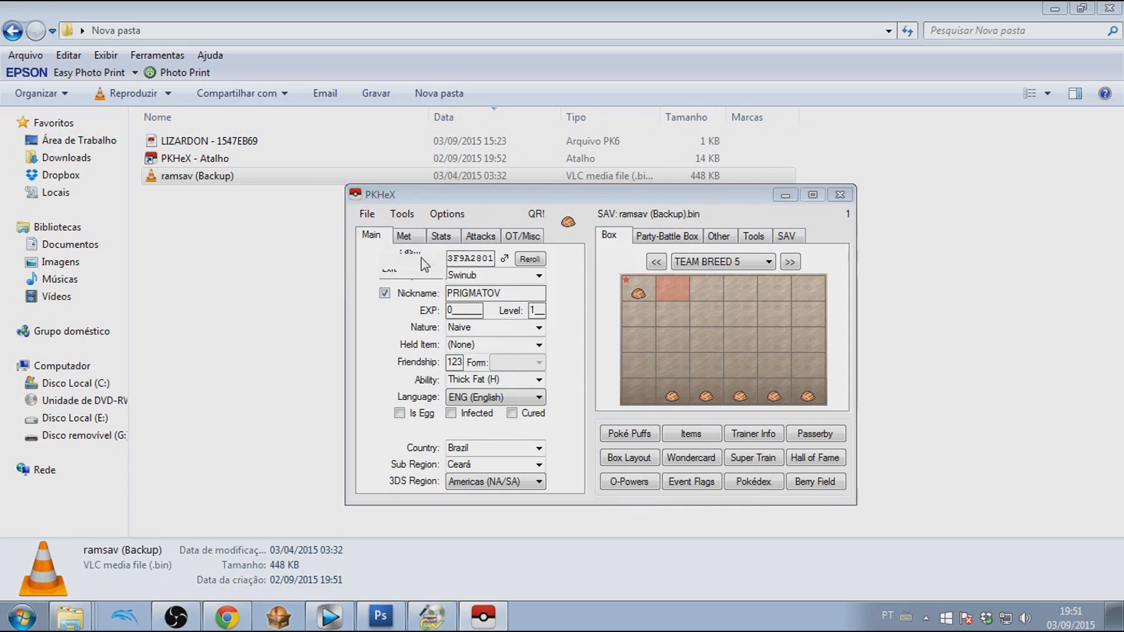
click(555, 324)
click(763, 547)
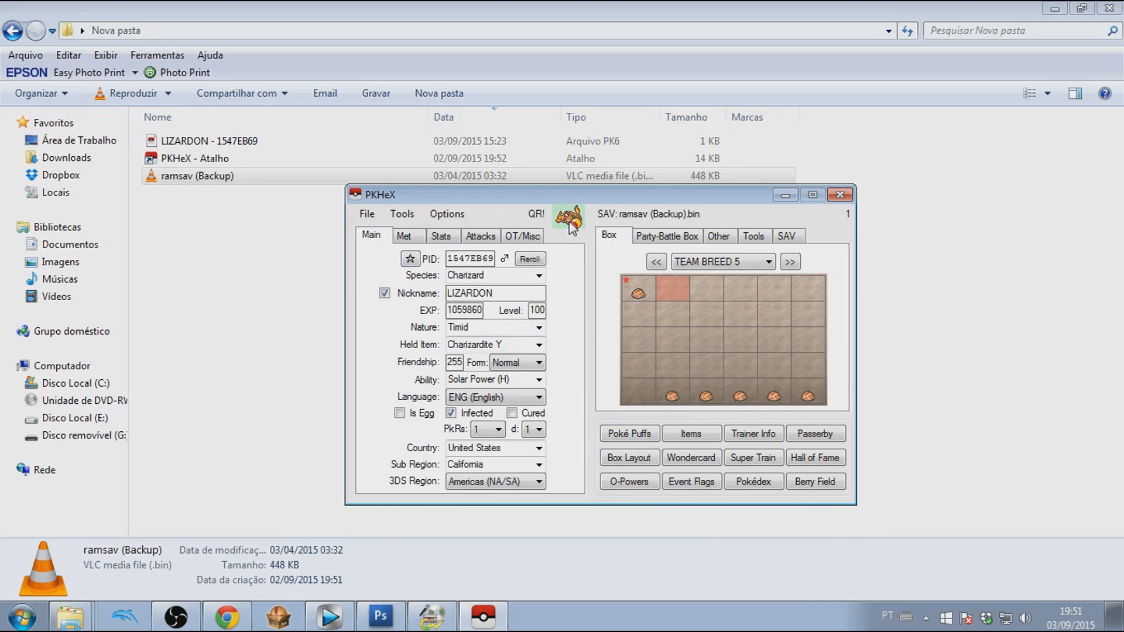
Review the Charizard's moves and store it in the top row's second slot of the TEAM BREED 5 box.
click(480, 237)
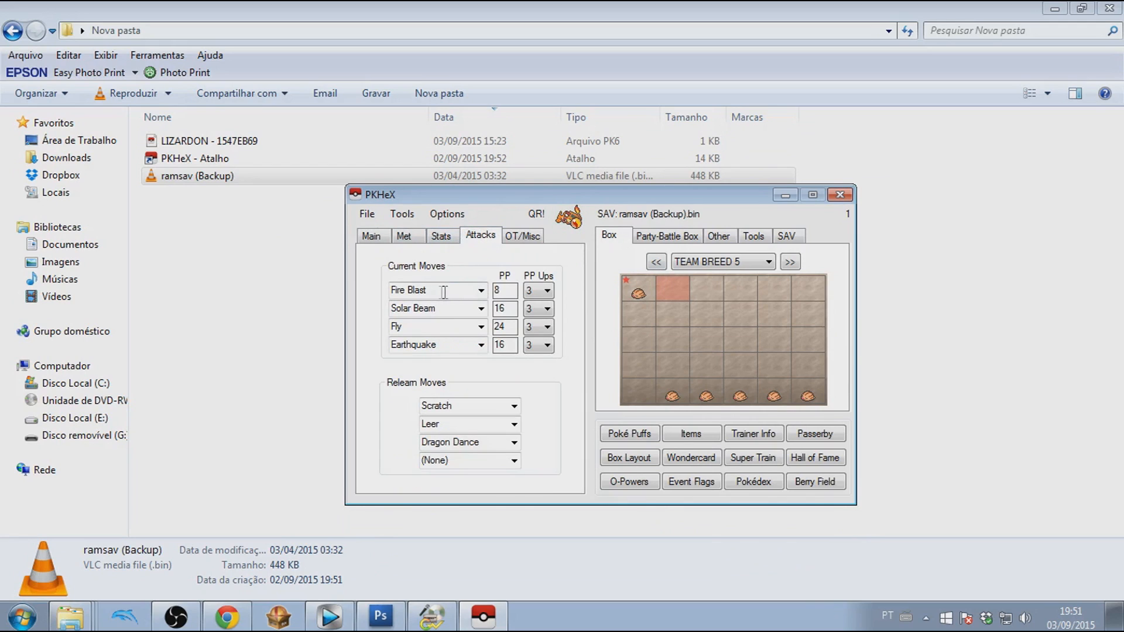
right_click(685, 297)
click(706, 314)
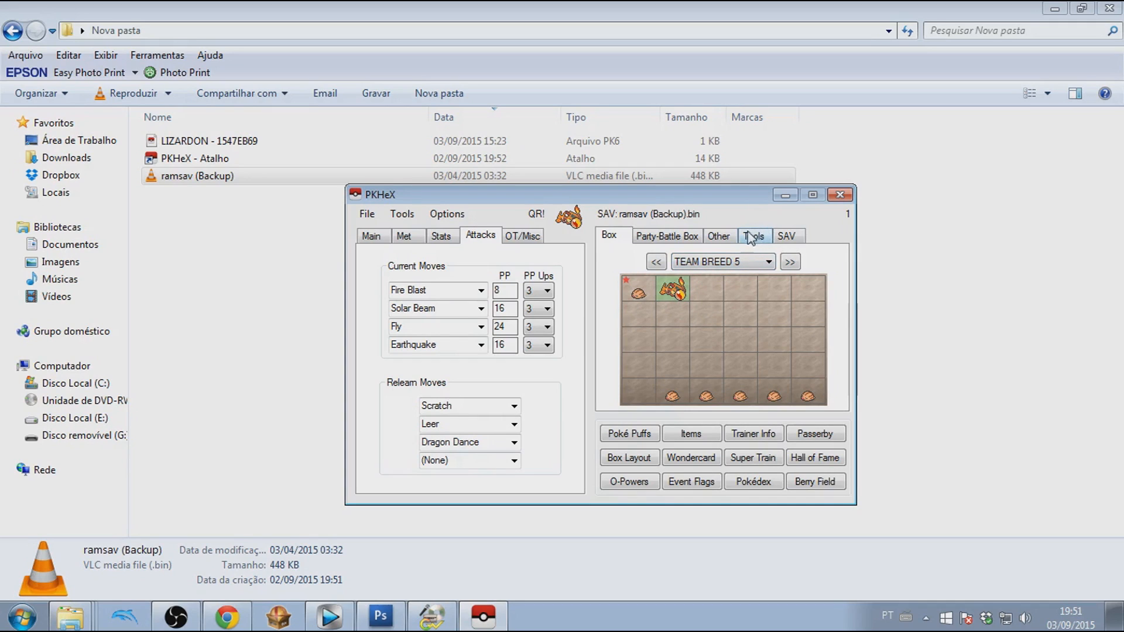
right_click(706, 289)
click(735, 317)
Export the edited save to Nova pasta as "ramsav newsave", and close PKHeX to select the exported file in the folder.
click(785, 236)
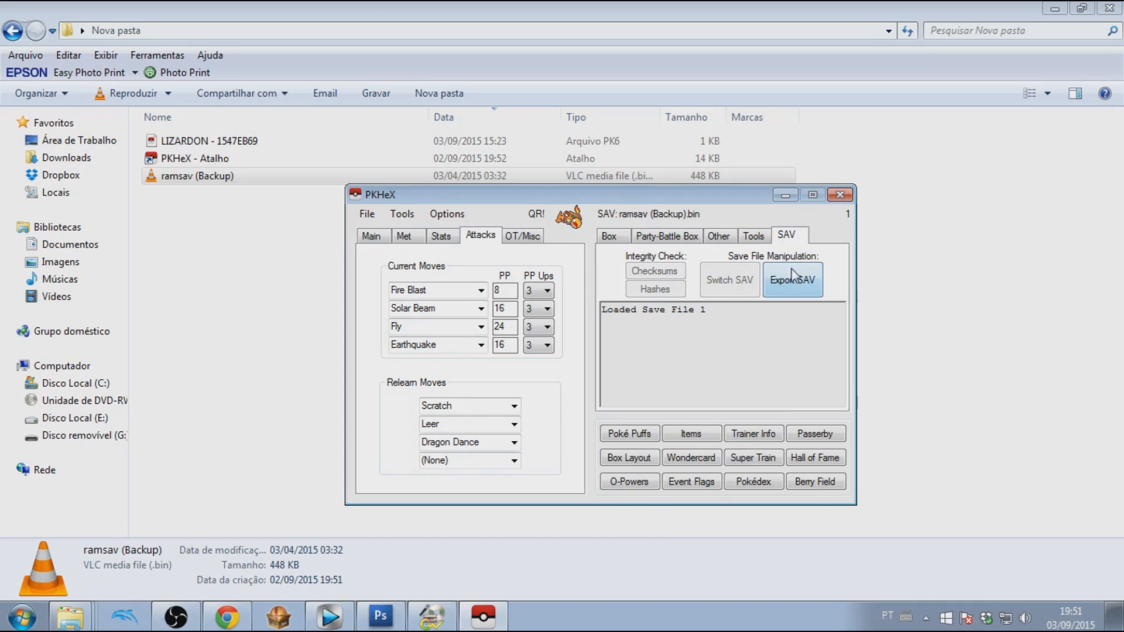
click(792, 279)
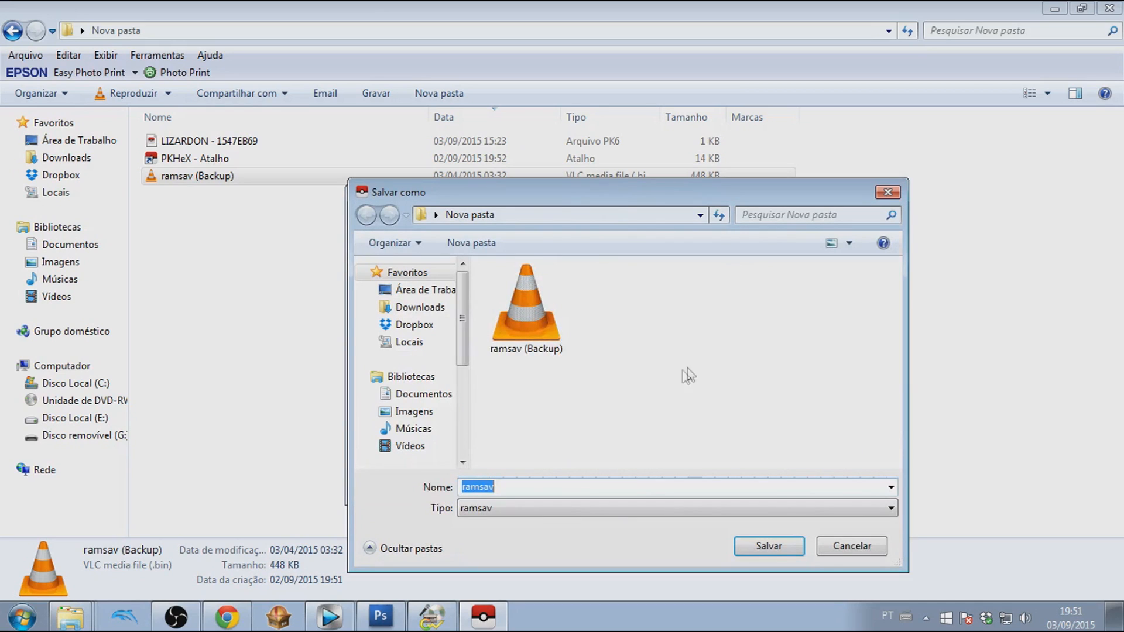
text(ramsav newsave)
key(Return)
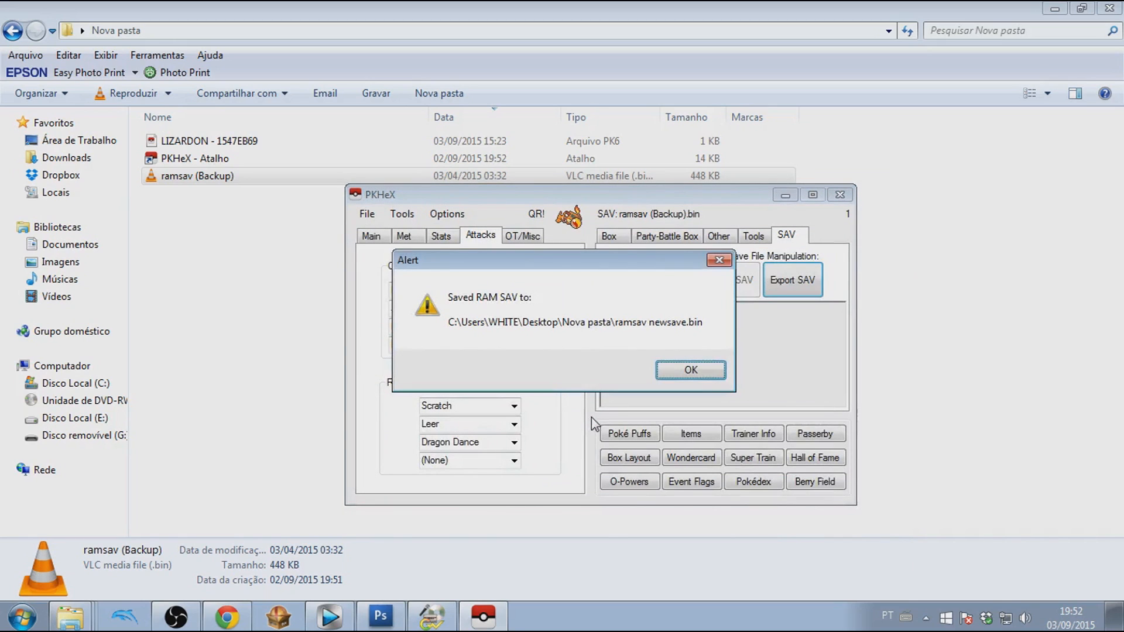
click(688, 370)
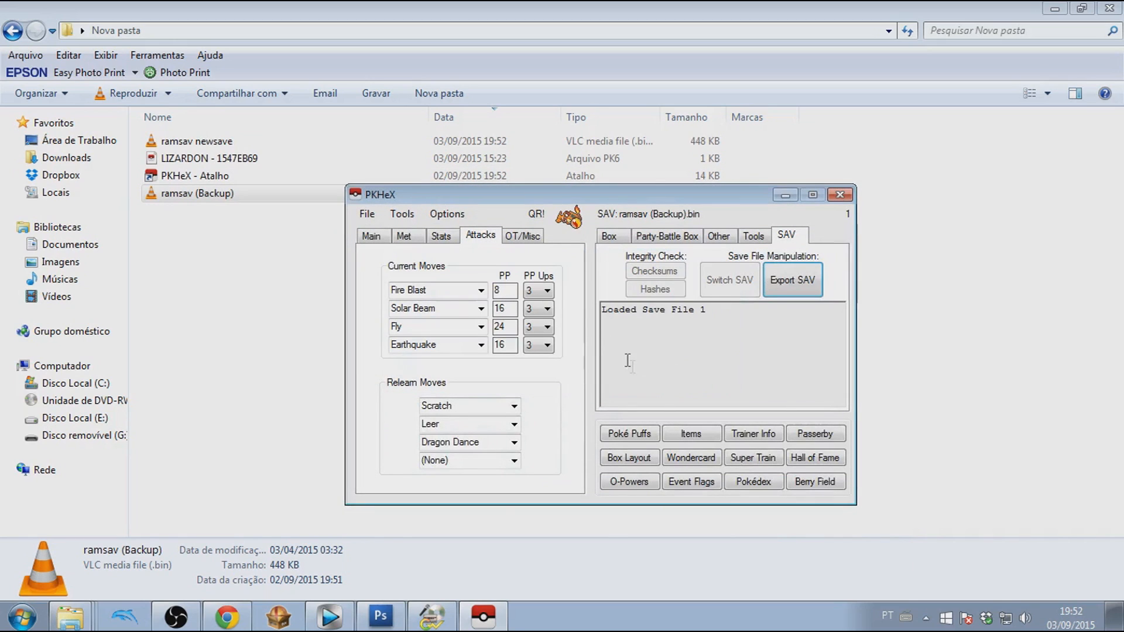
click(840, 195)
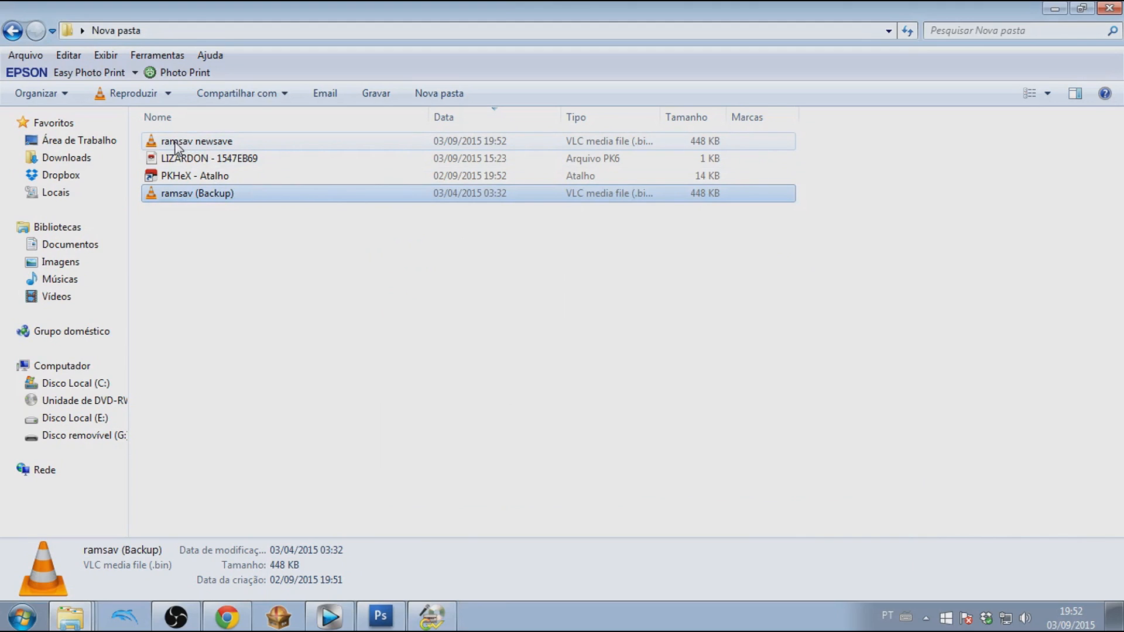
click(177, 143)
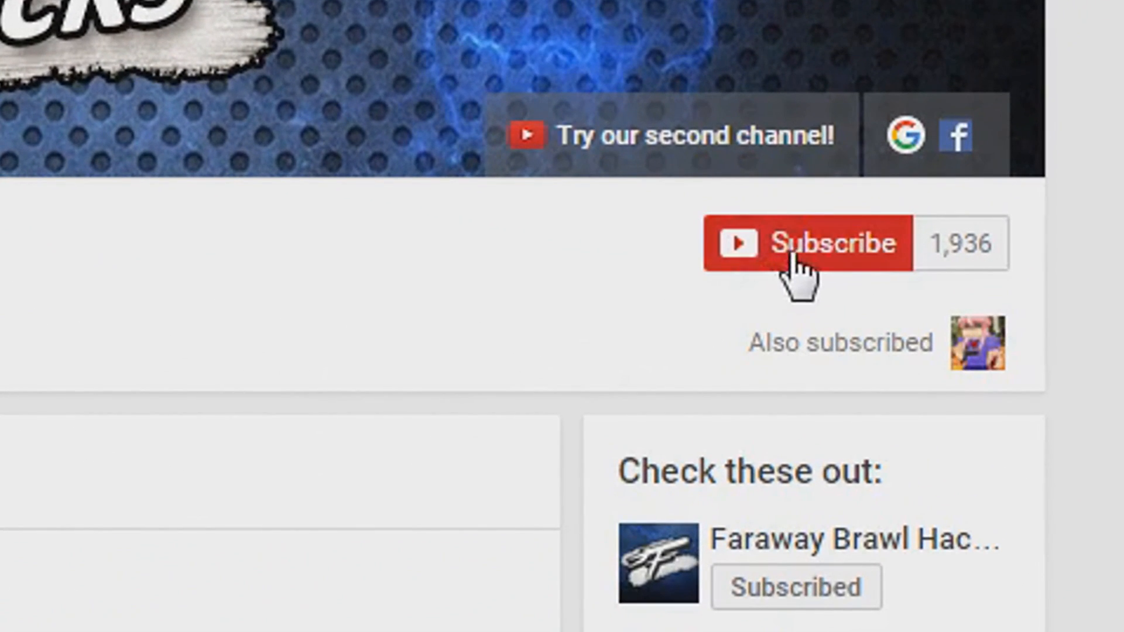
Subscribe to the Faraway Brawl Hacks channel on YouTube and enable all notifications for it.
click(923, 254)
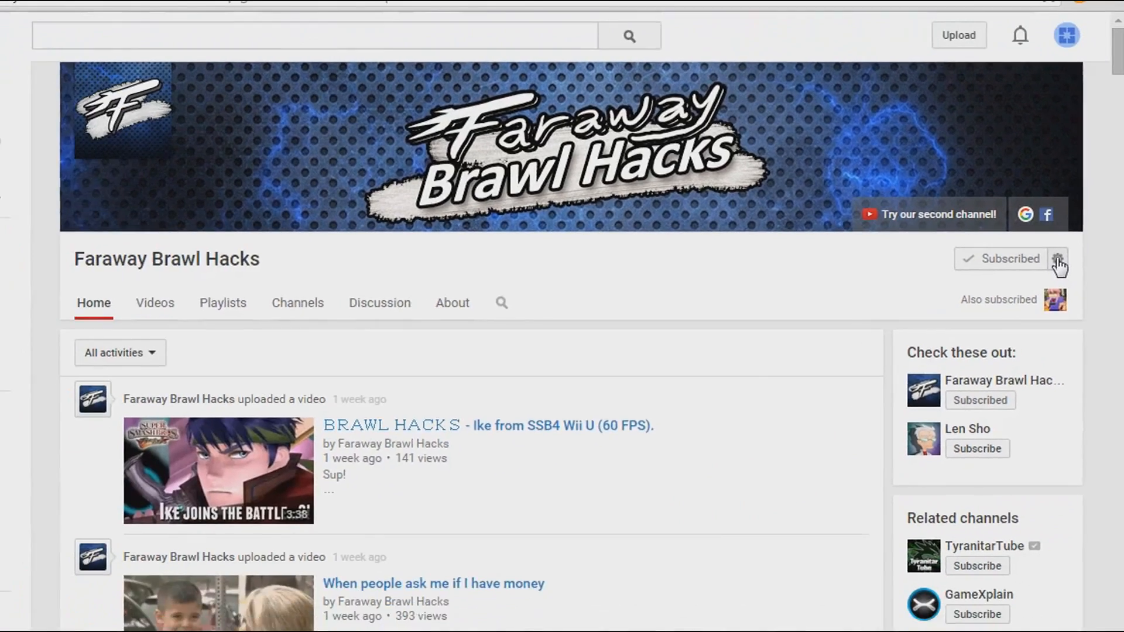
click(979, 250)
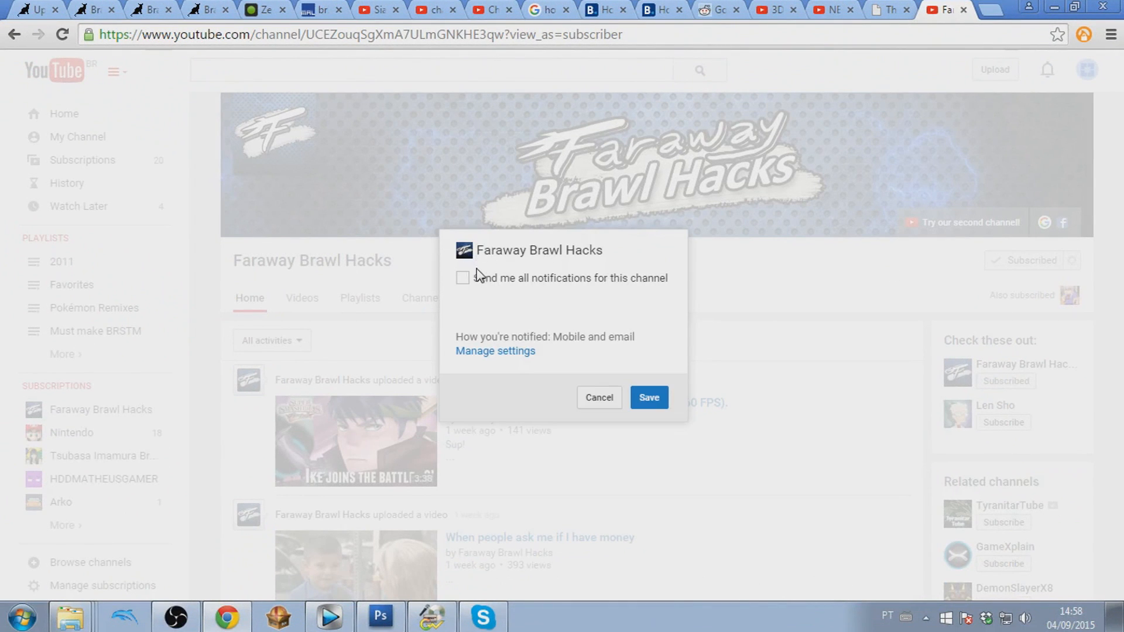
click(463, 278)
click(647, 401)
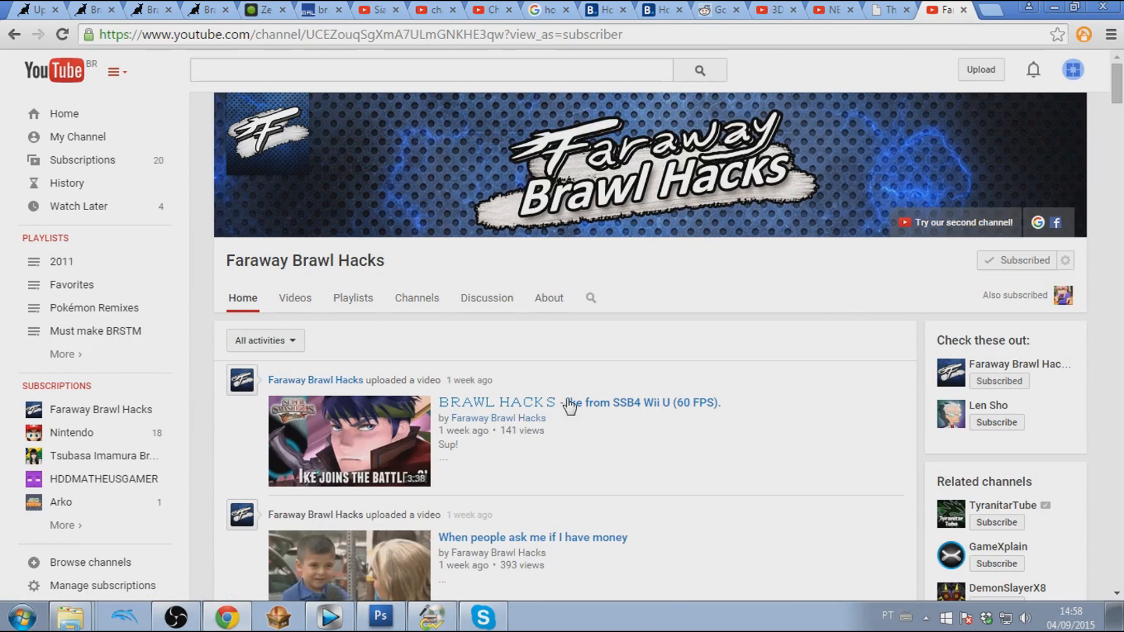
click(178, 619)
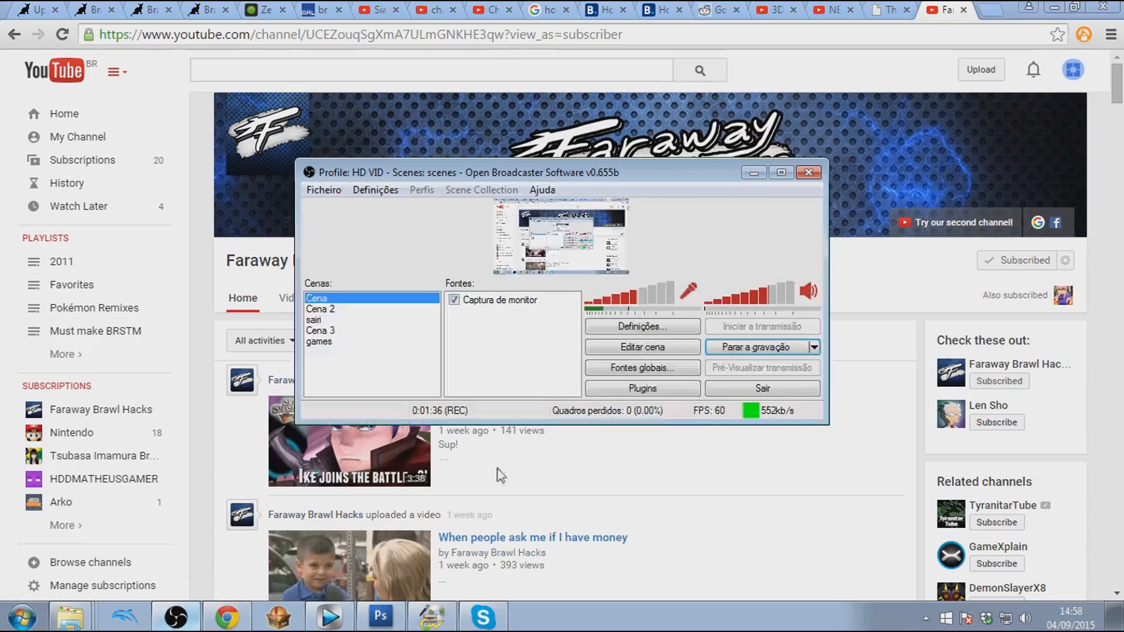